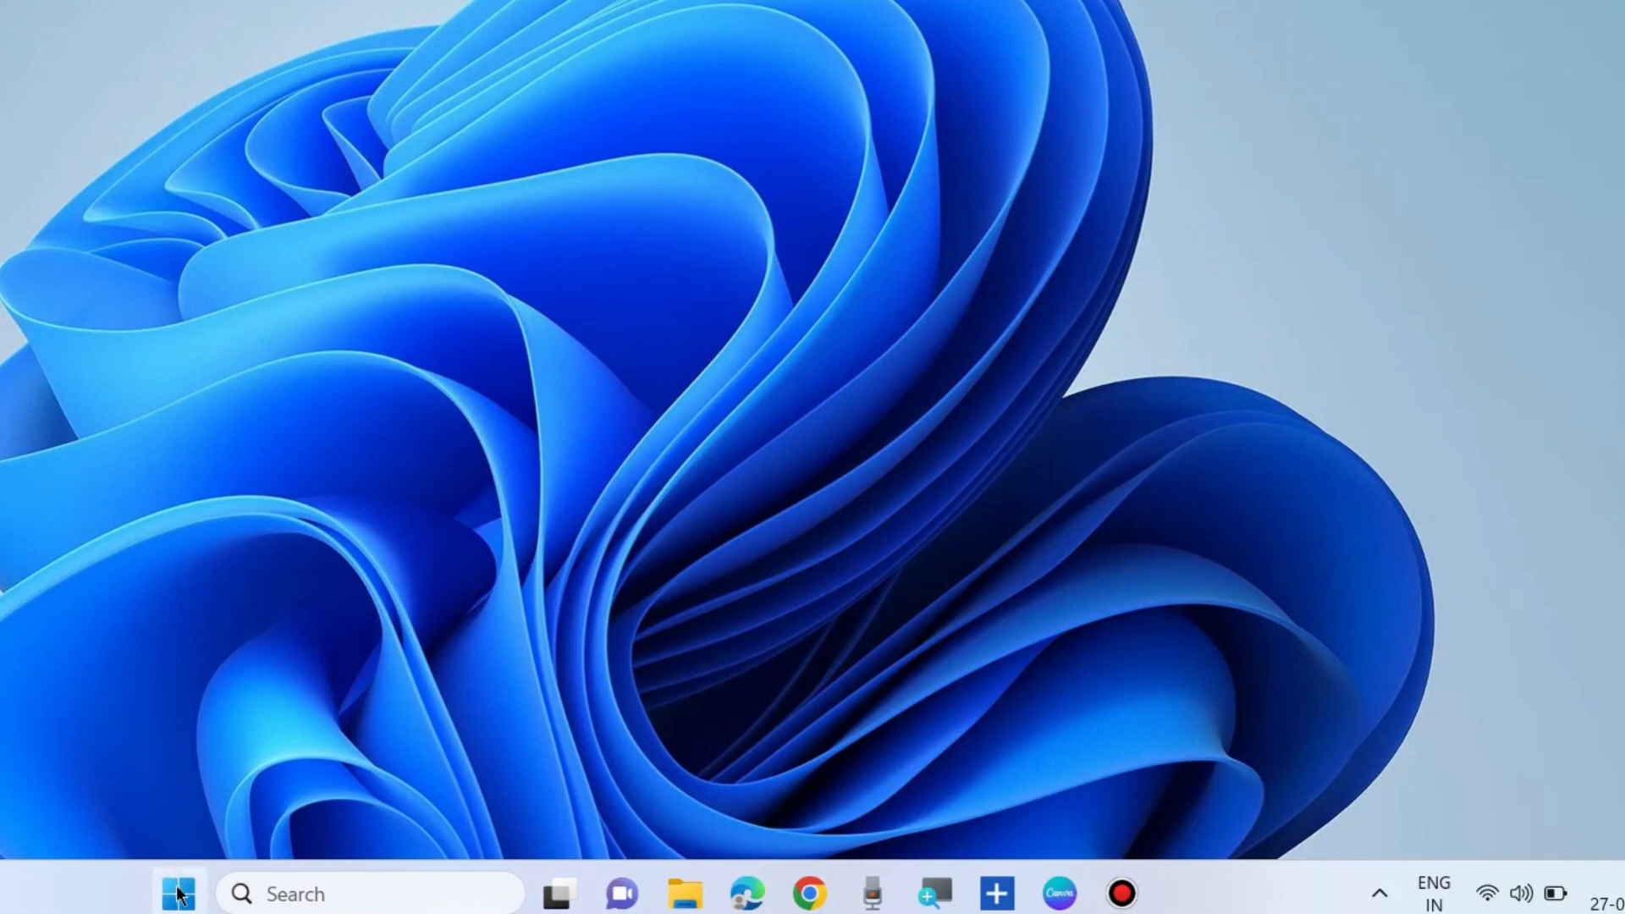
Open the other troubleshooters in the system settings and run the Network and Internet troubleshooter
right_click(180, 894)
click(103, 586)
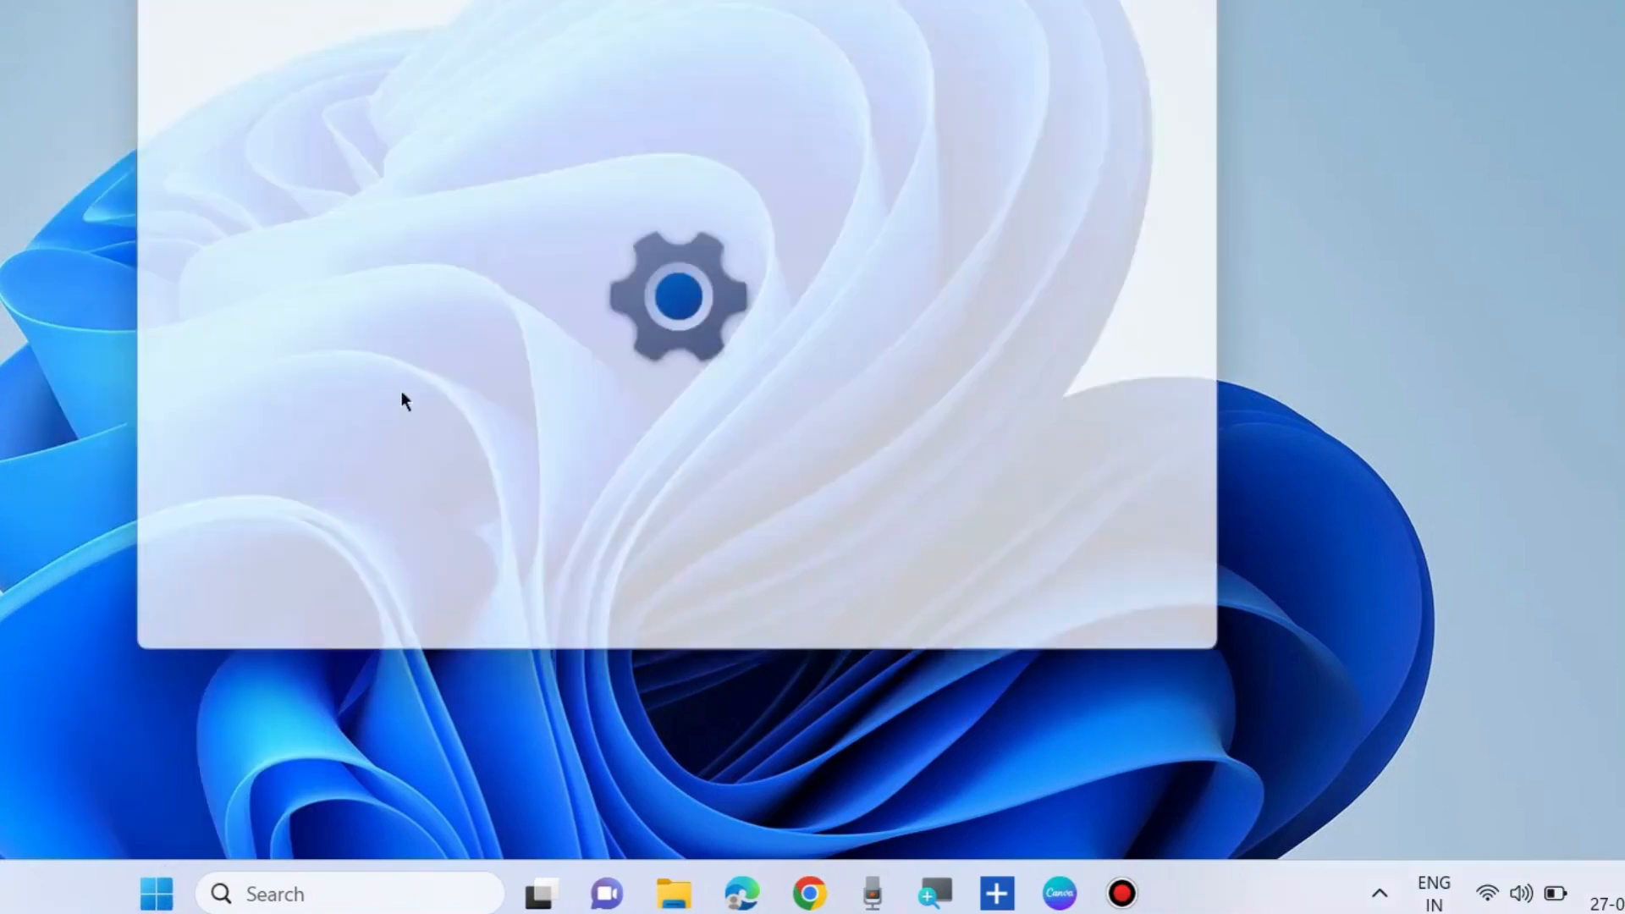
scroll(751, 505, down, 5)
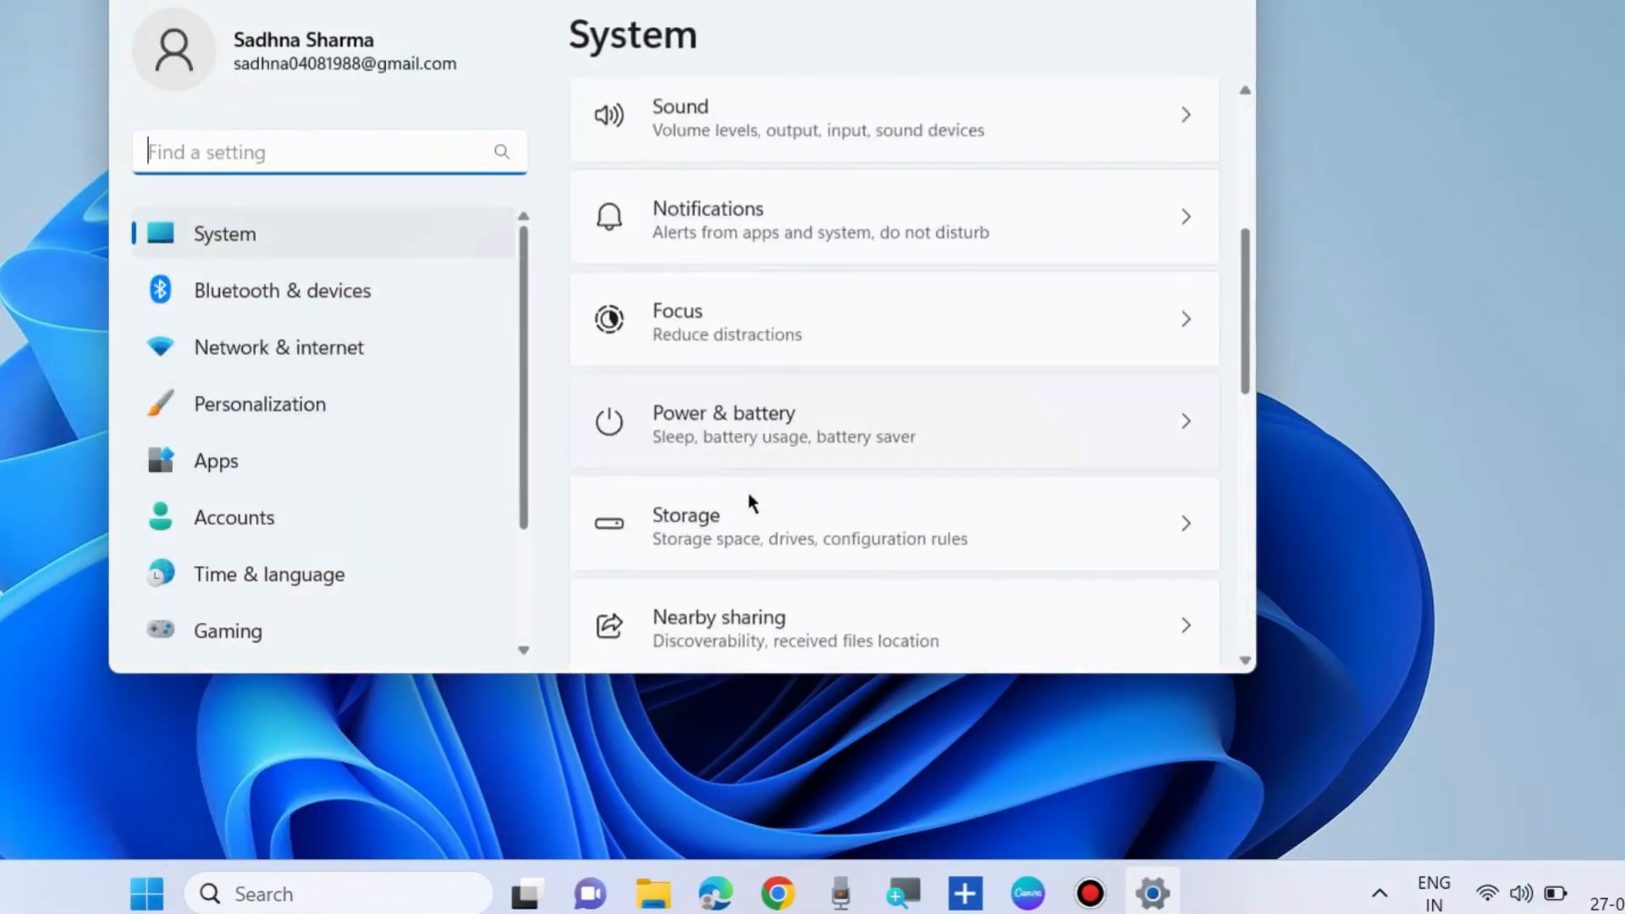
scroll(752, 505, down, 5)
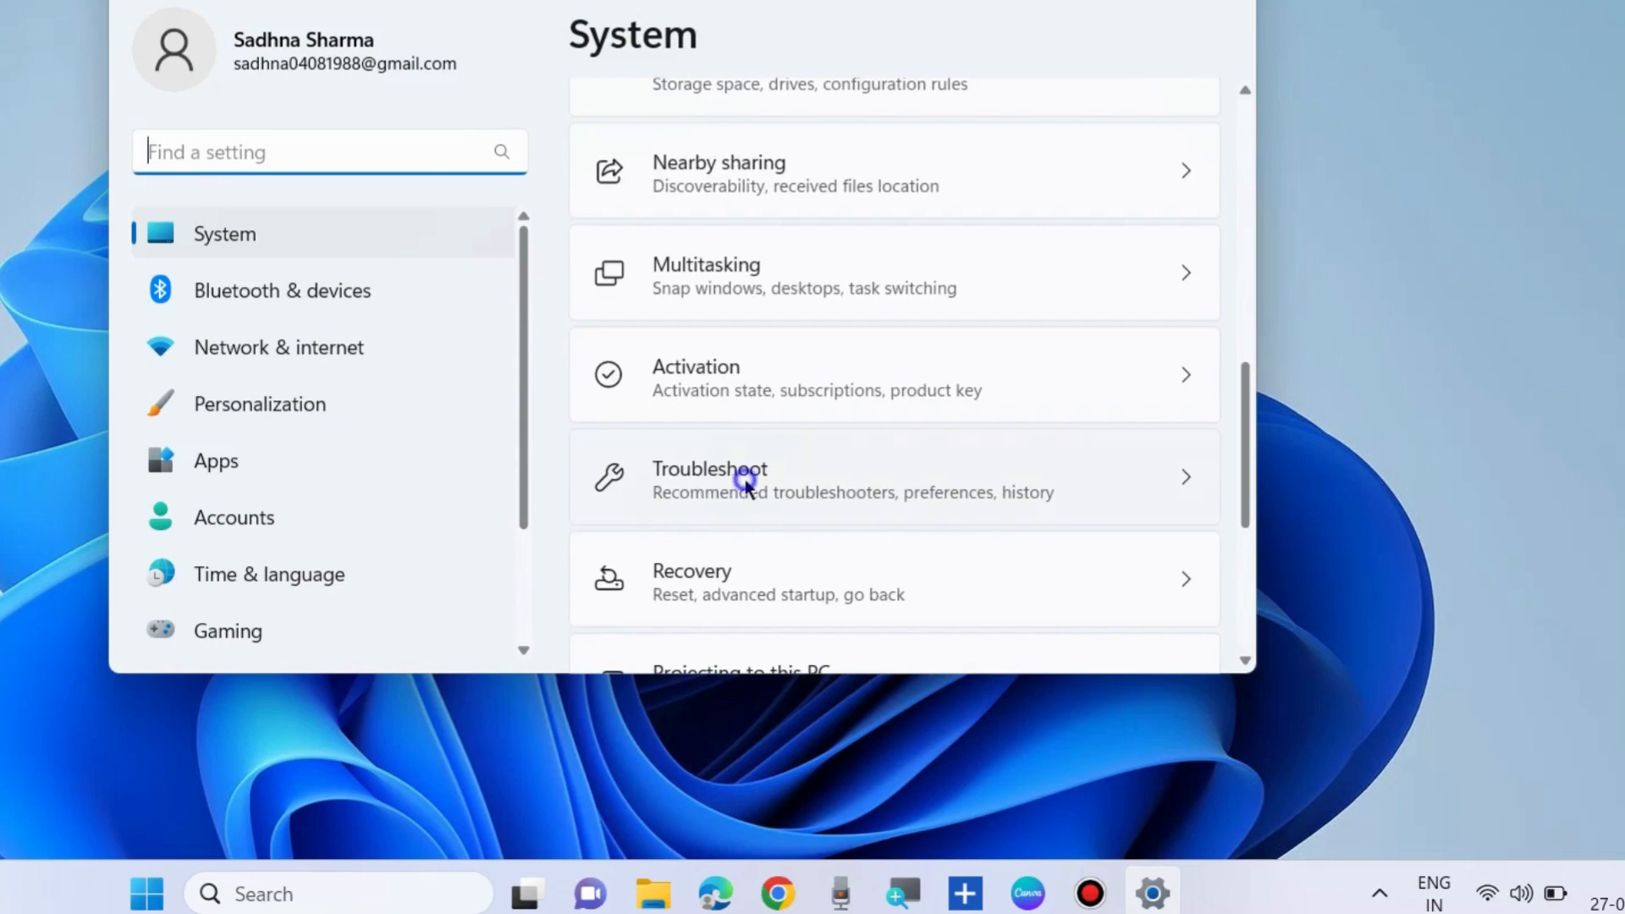
click(745, 476)
click(724, 449)
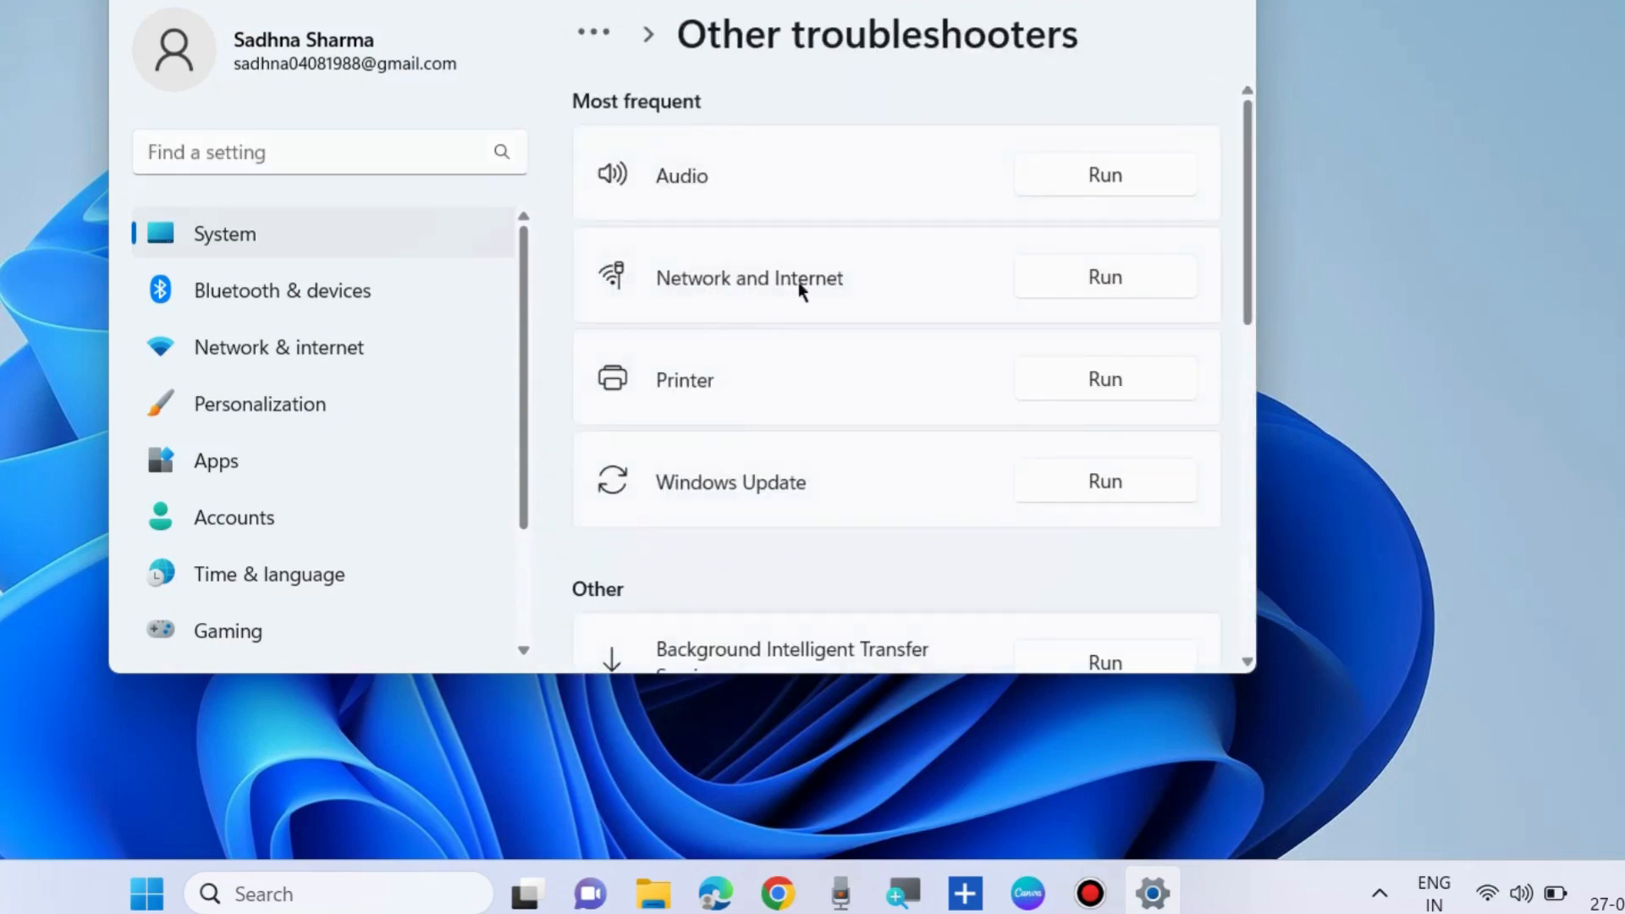
click(1106, 277)
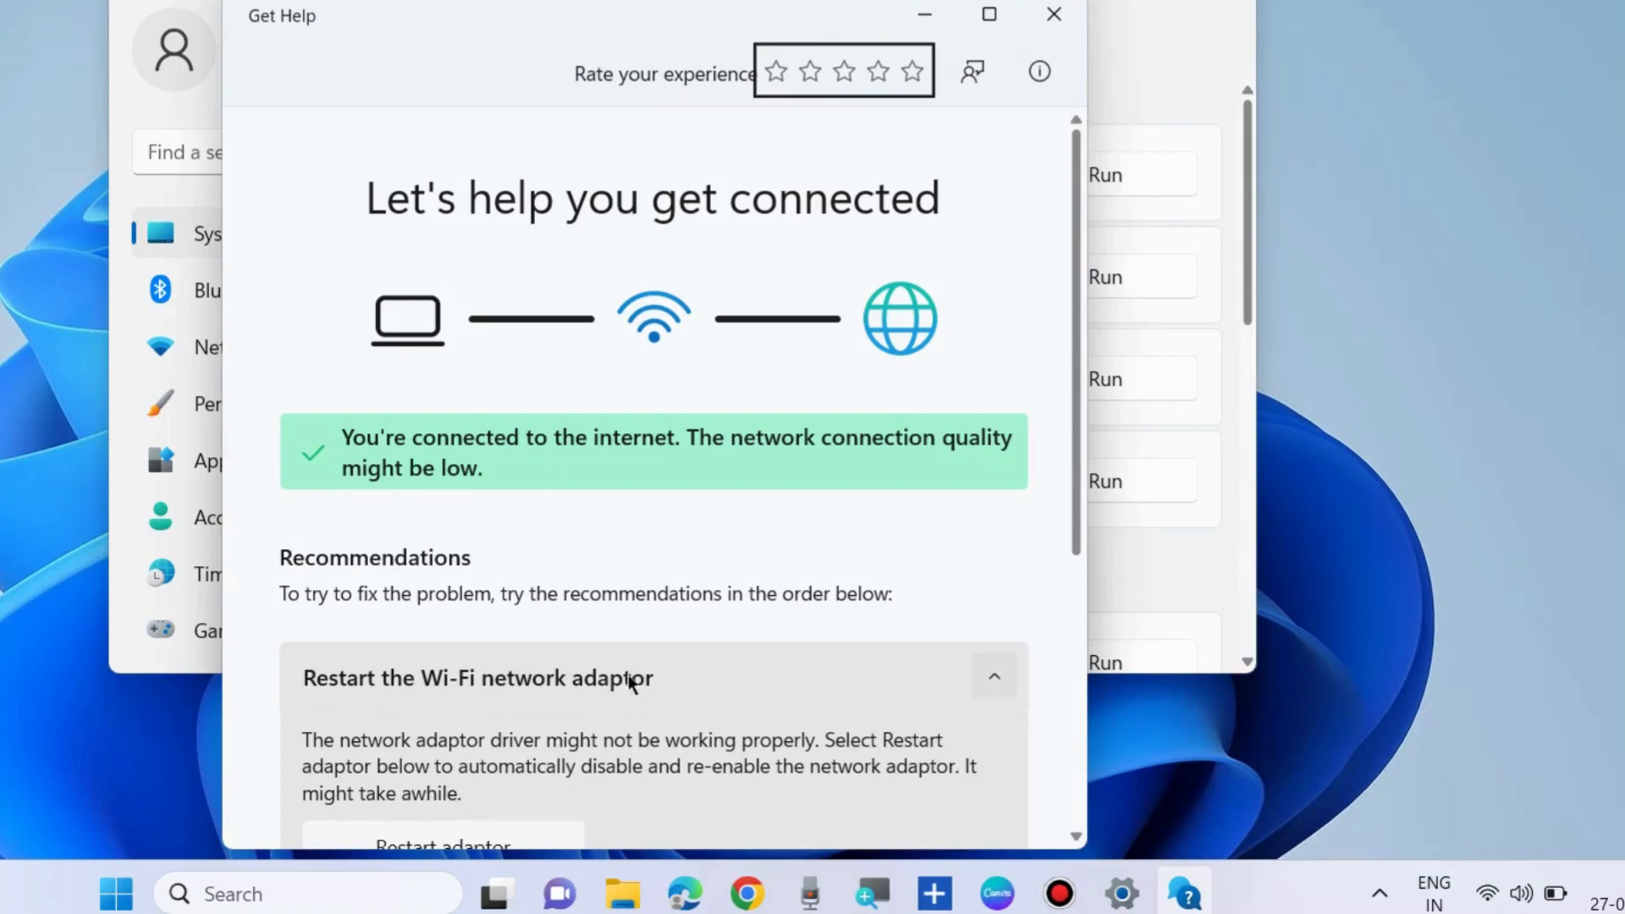
Review the network troubleshooter's recommendations and close both the help and settings windows
scroll(626, 681, down, 4)
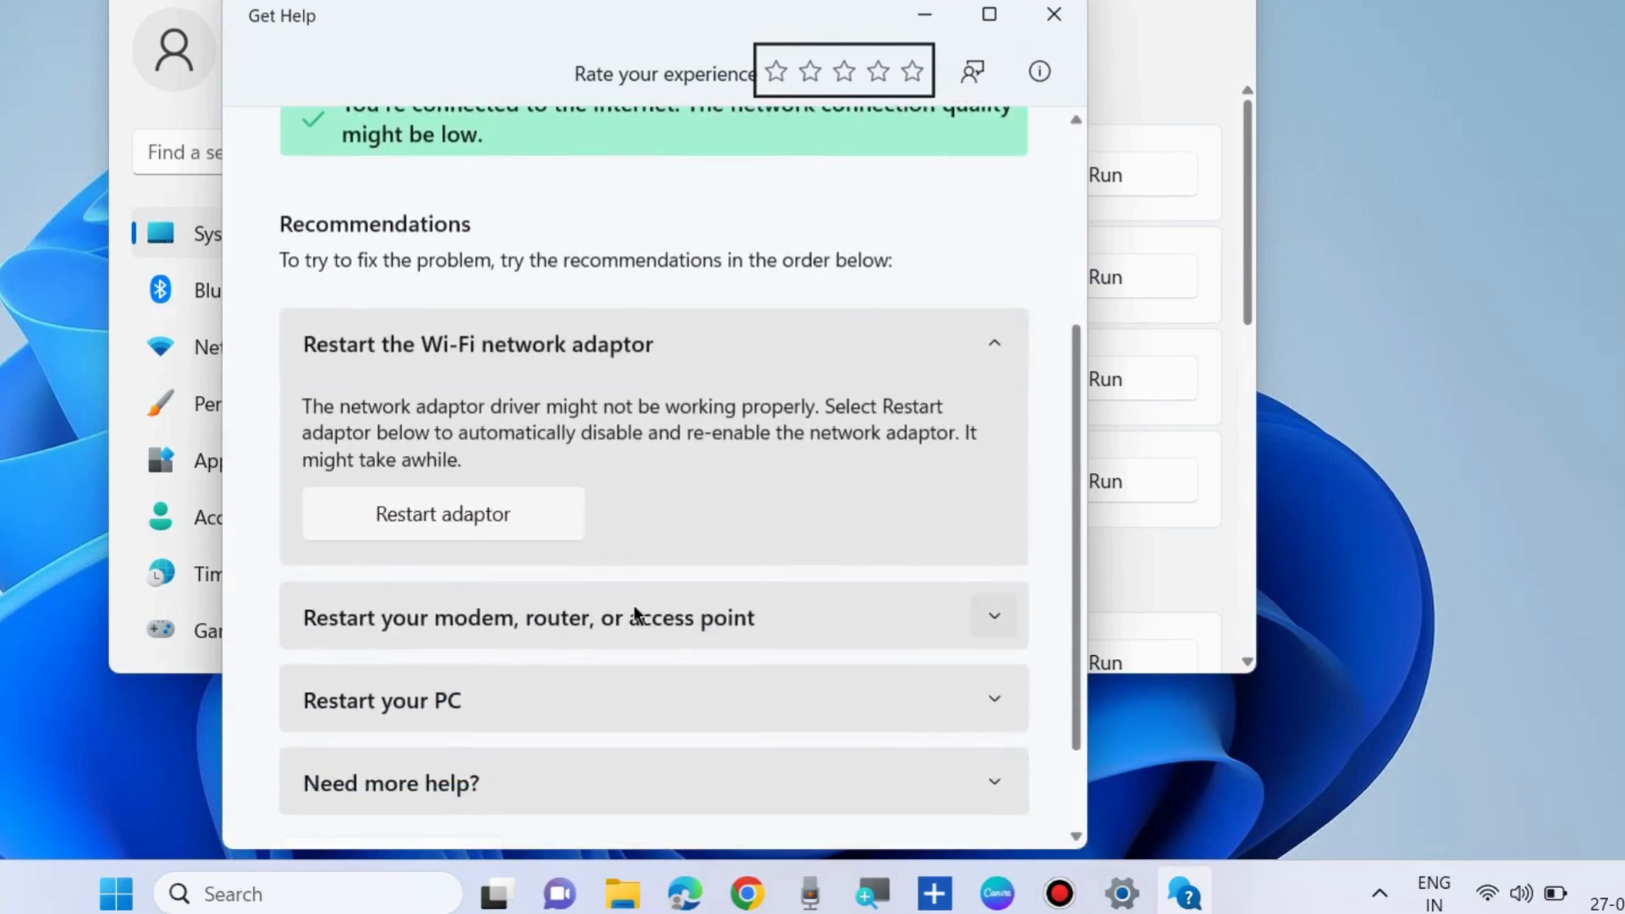
scroll(638, 617, down, 2)
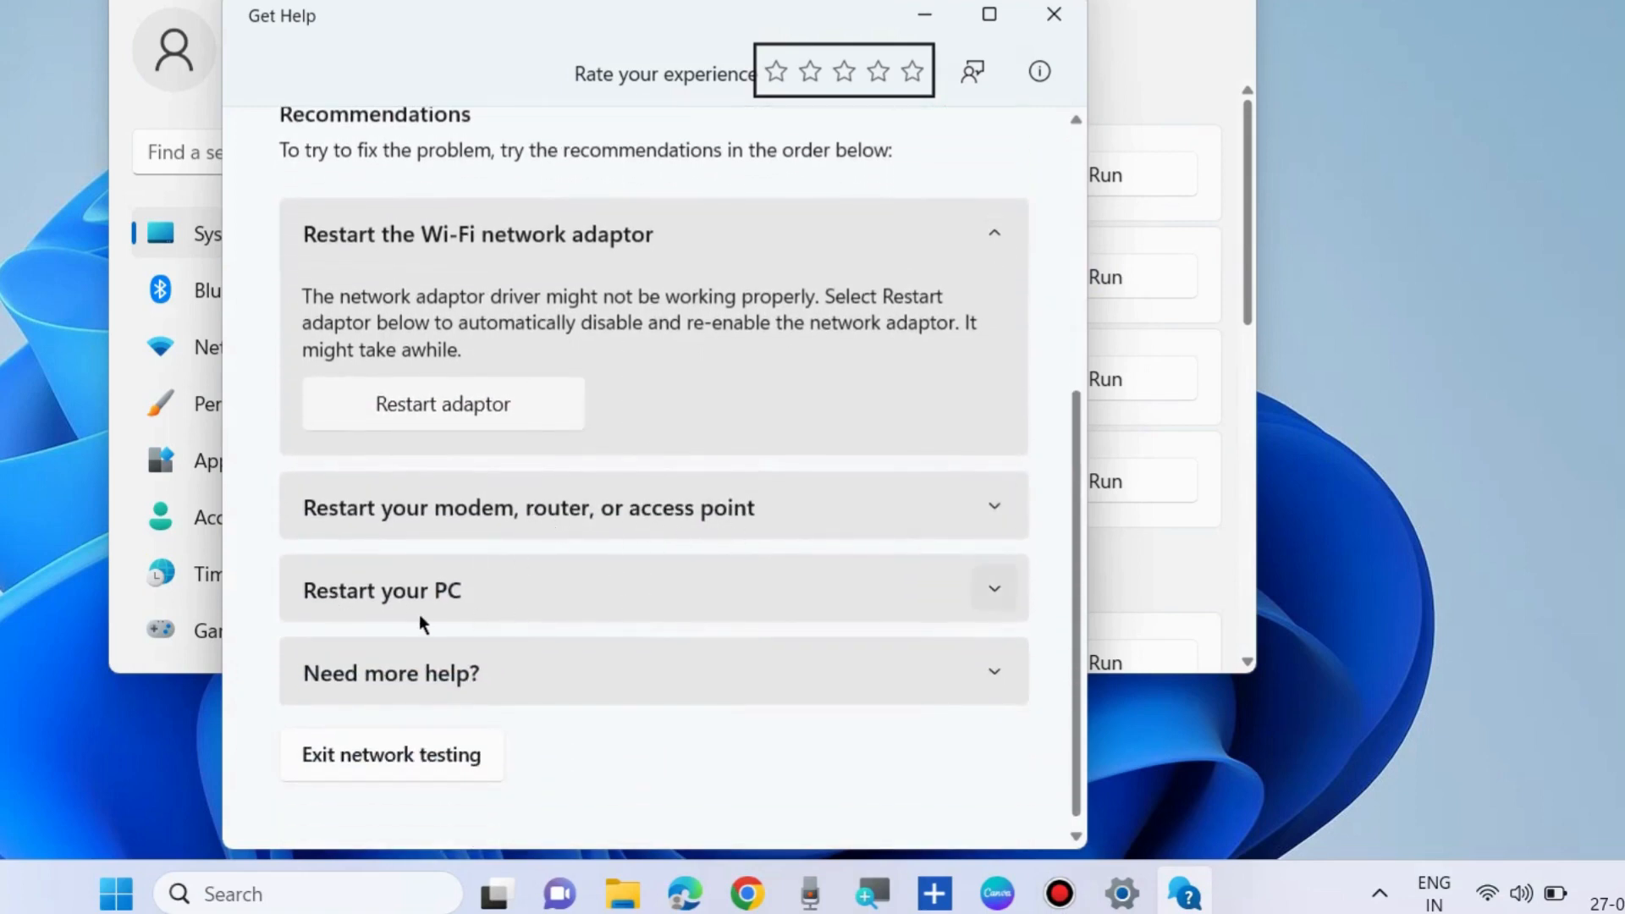
scroll(413, 673, down, 1)
scroll(824, 476, up, 6)
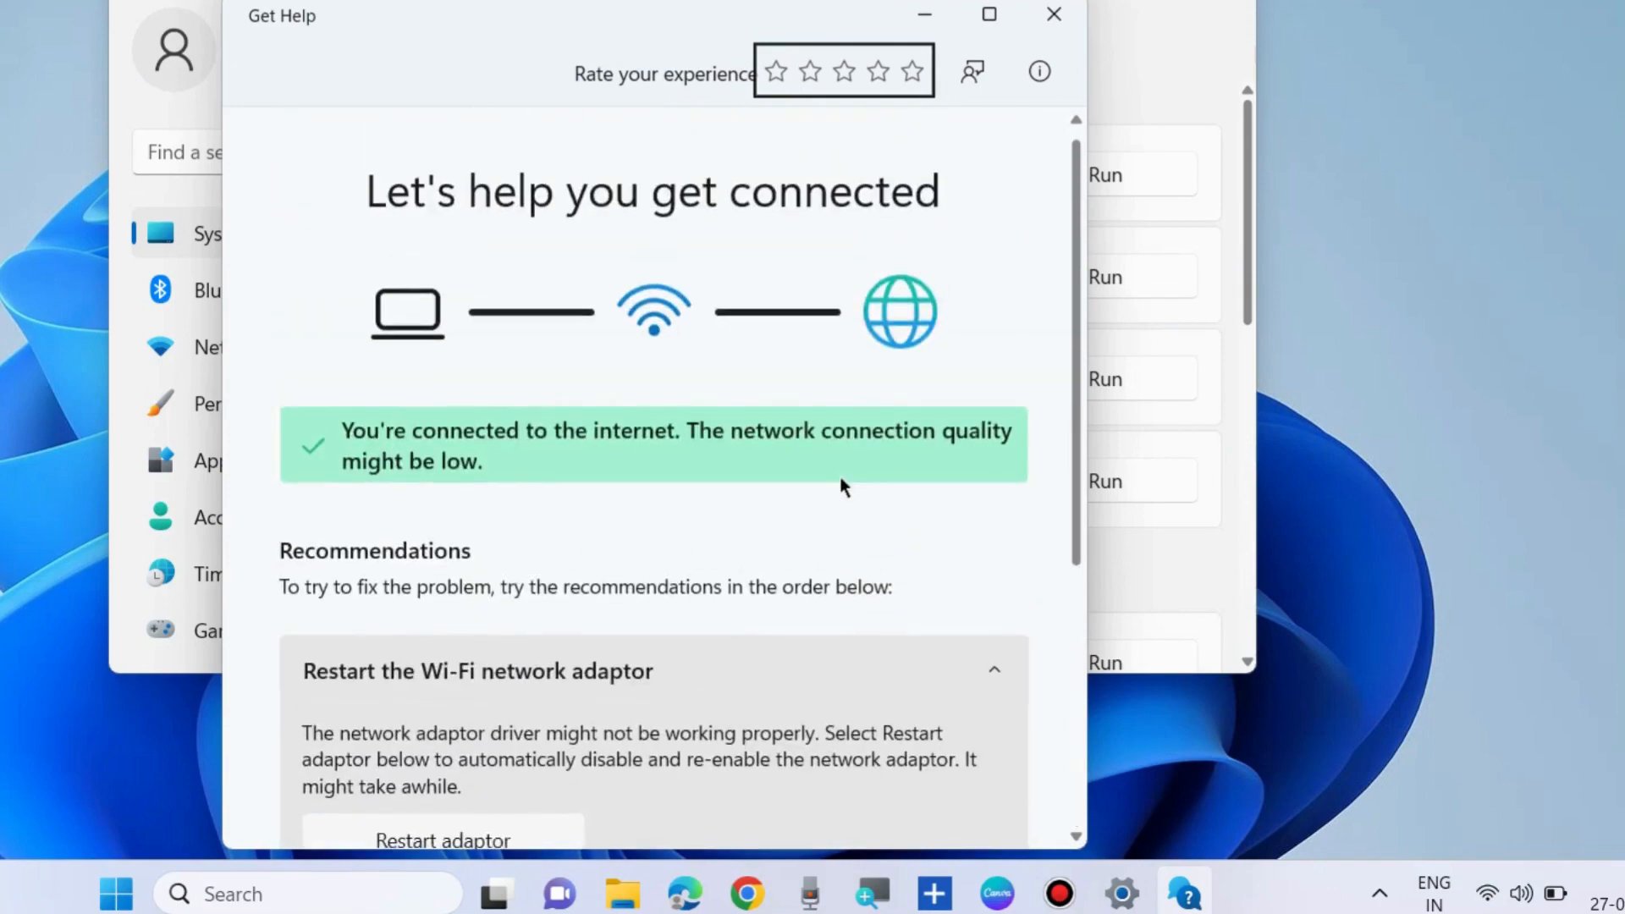
click(1056, 14)
click(1231, 1)
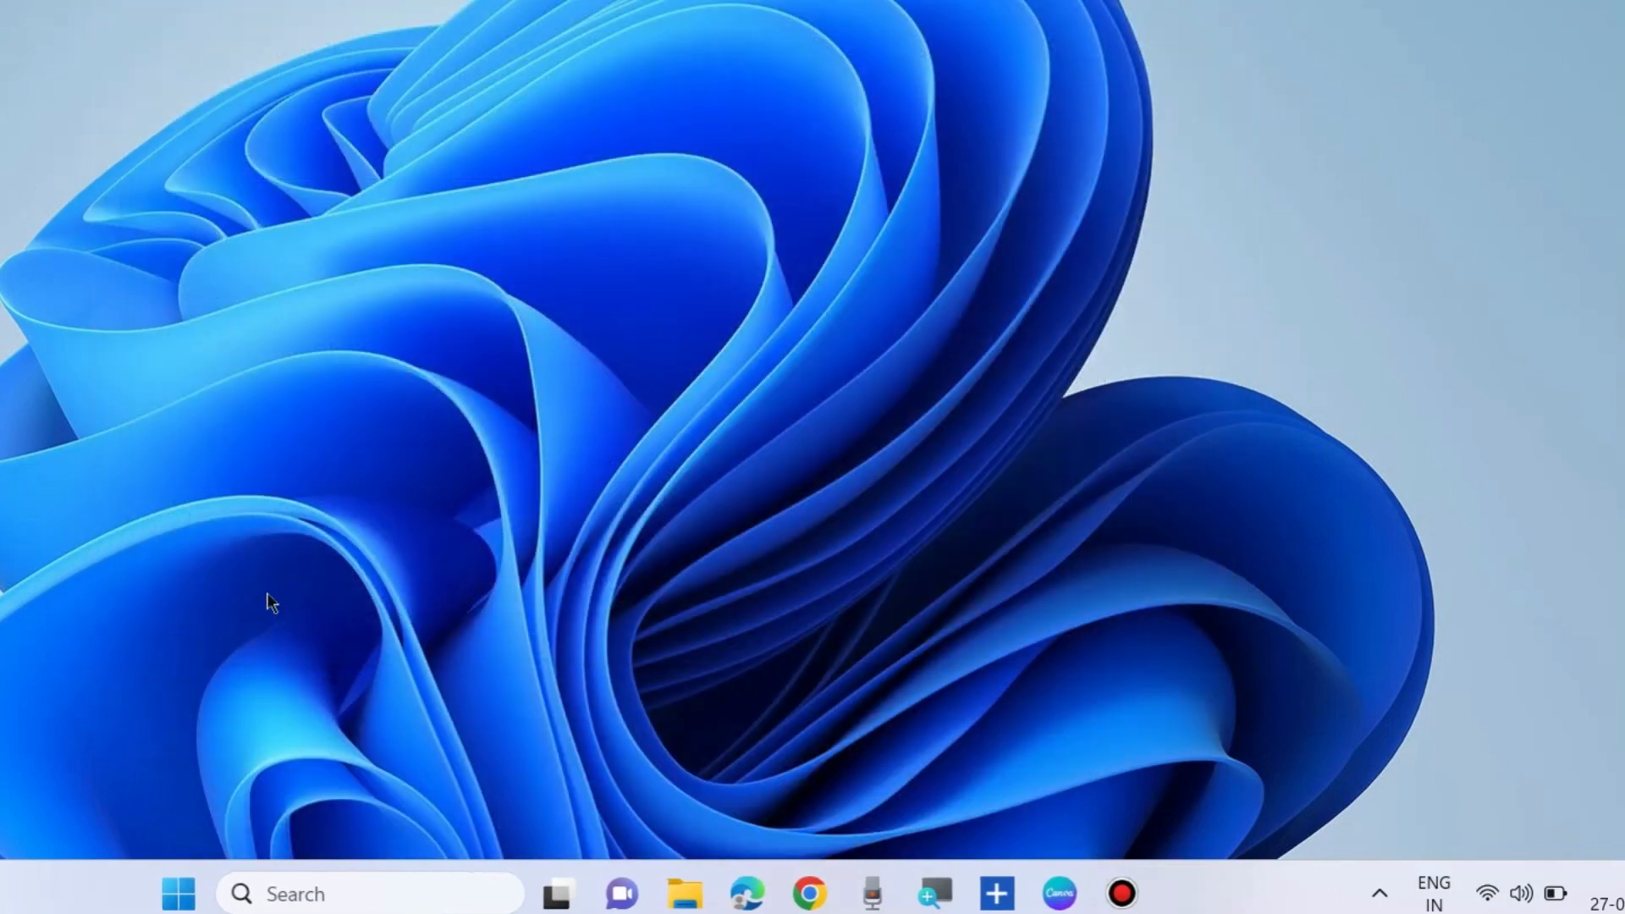
Open Device Manager, bring its window fully into view and expand the Network adapters category
right_click(175, 890)
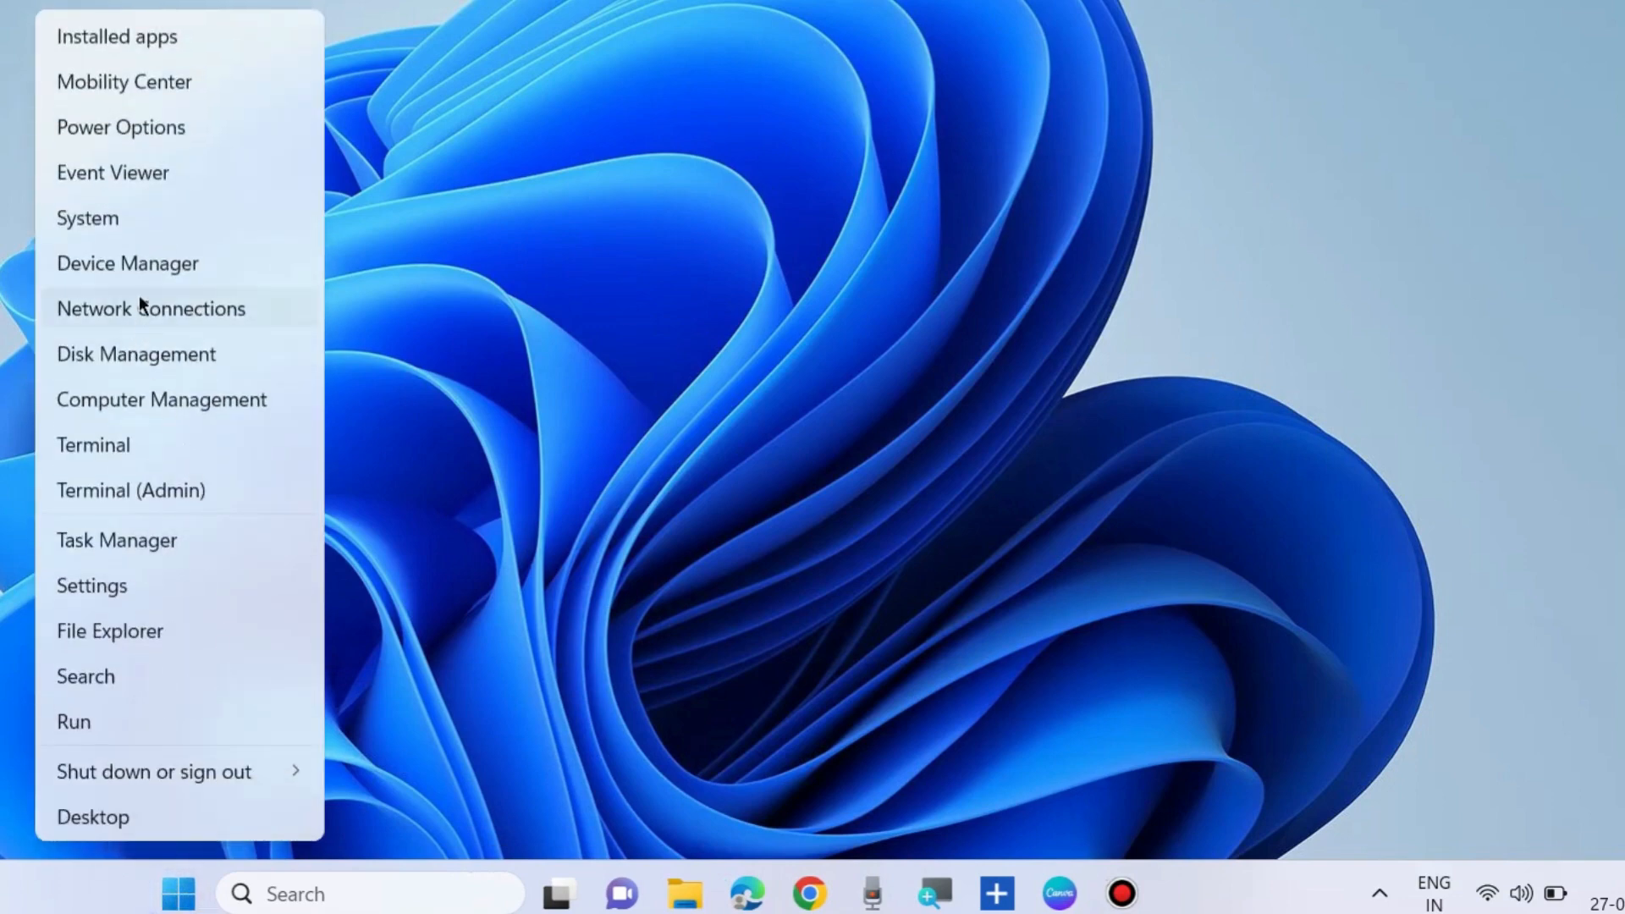
click(135, 270)
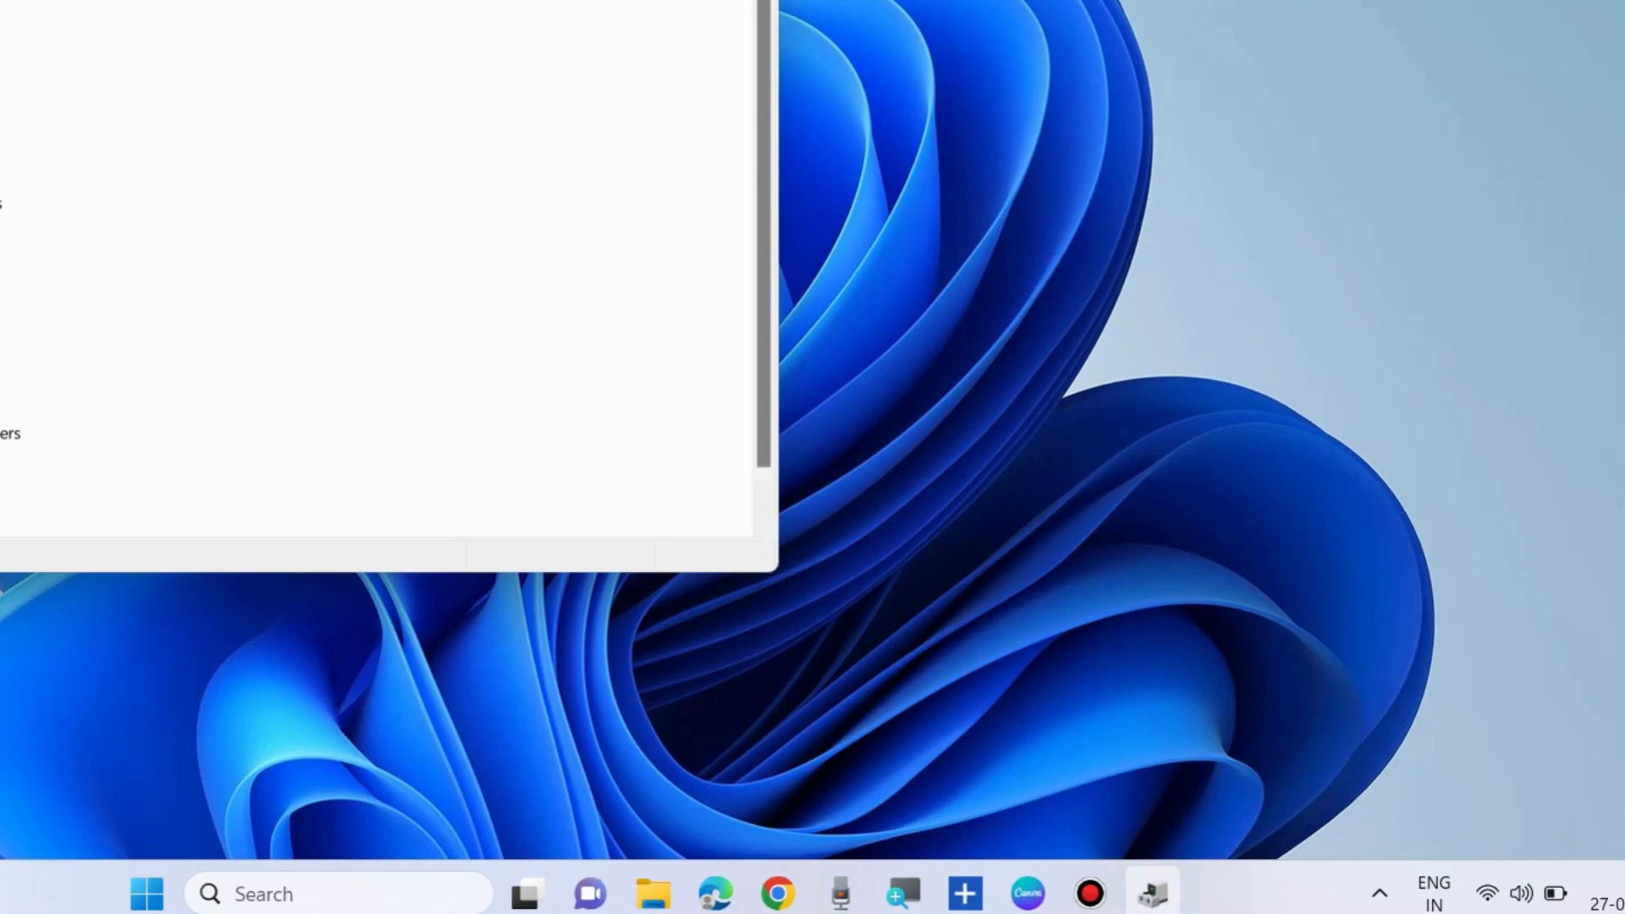
drag(222, 0, 726, 0)
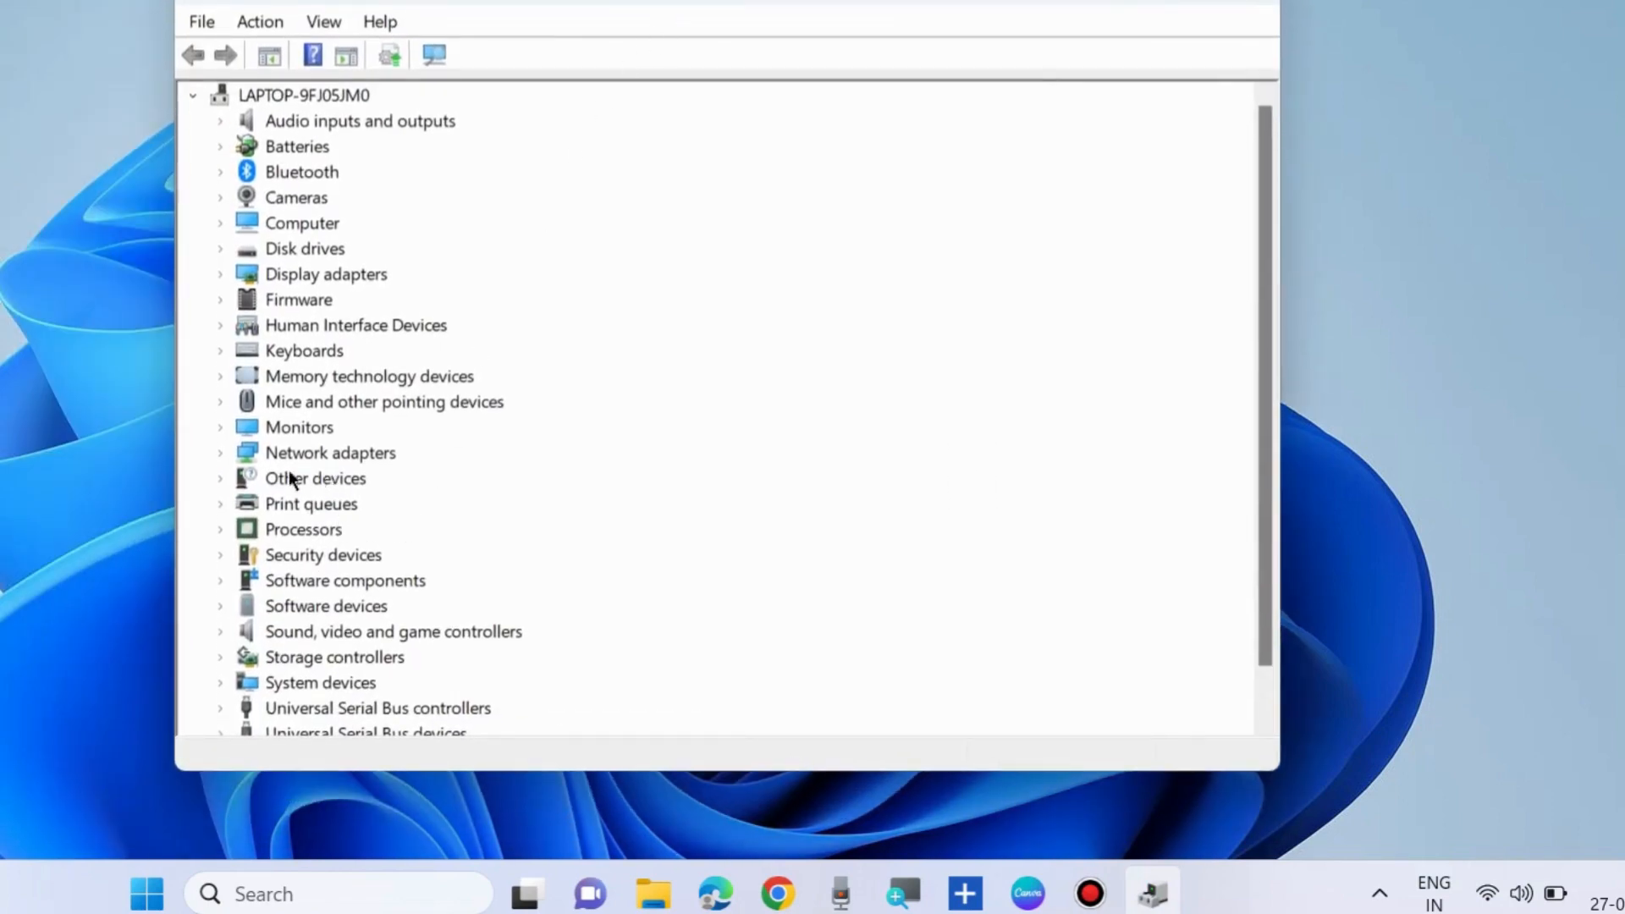
click(219, 454)
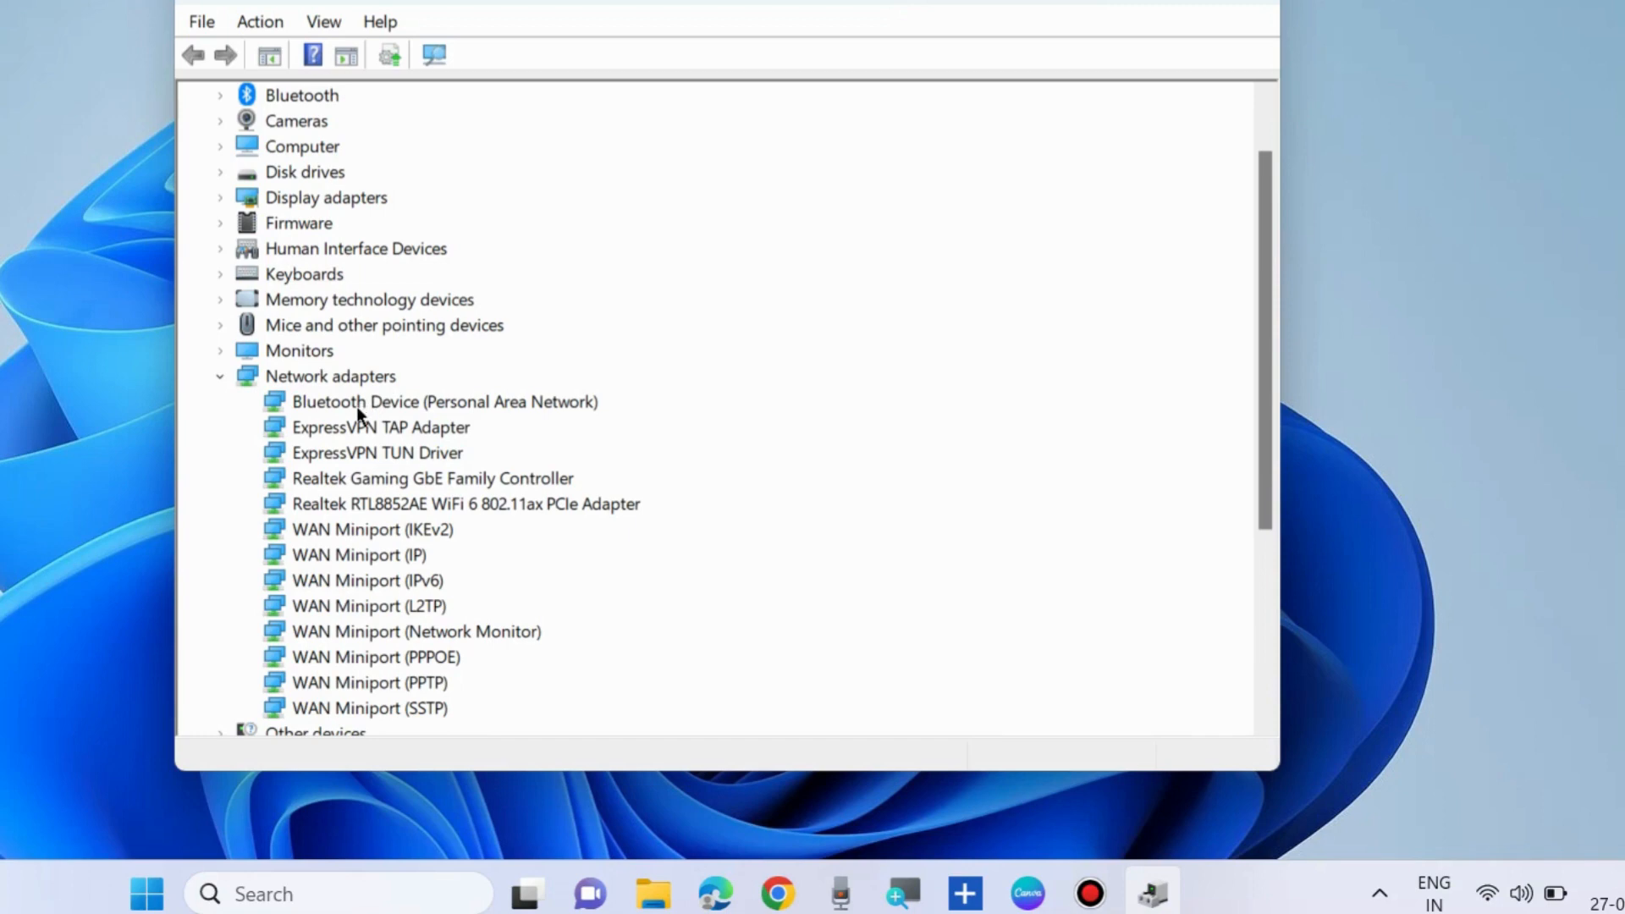
Search automatically for updated drivers for the Realtek RTL8852AE WiFi 6 802.11ax PCIe Adapter, and close Device Manager
right_click(328, 501)
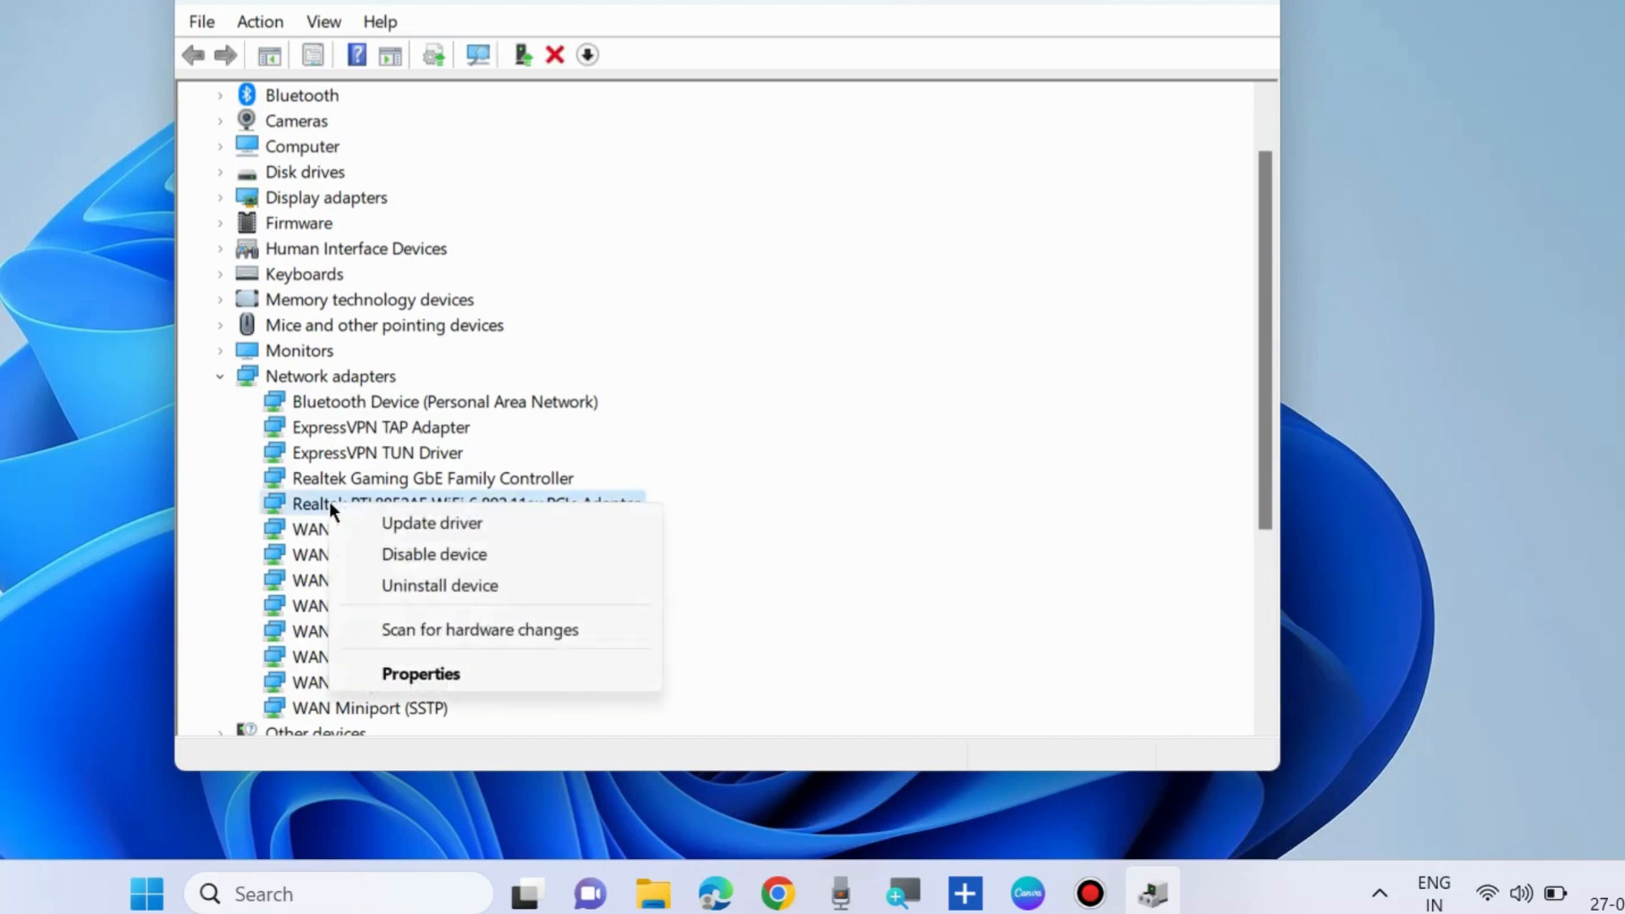
click(446, 525)
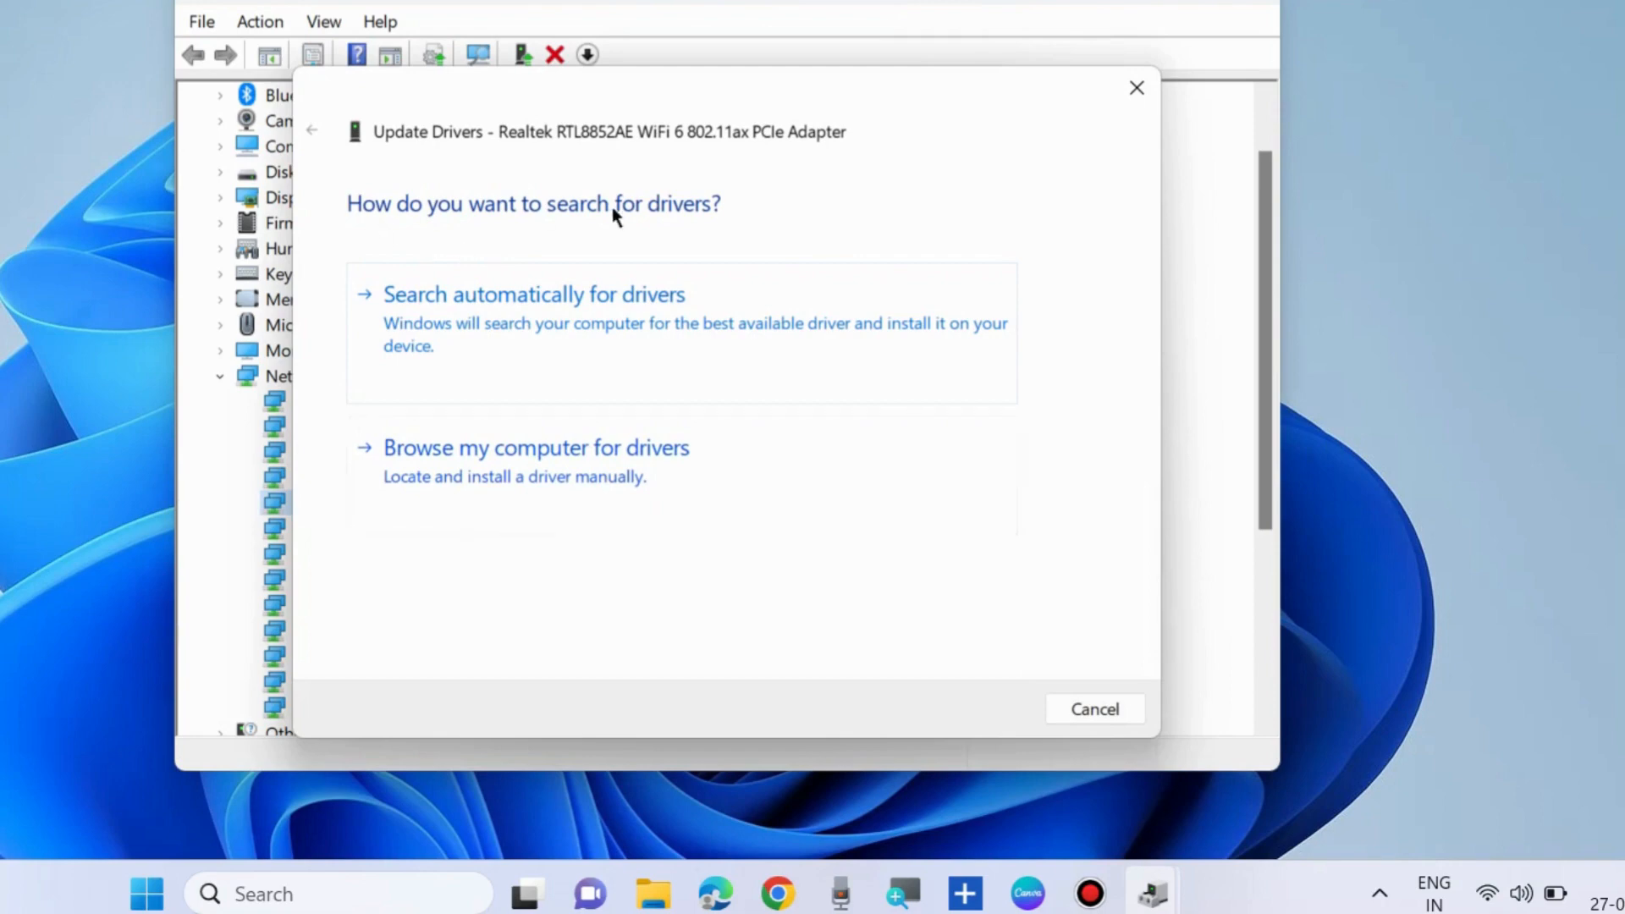
click(513, 316)
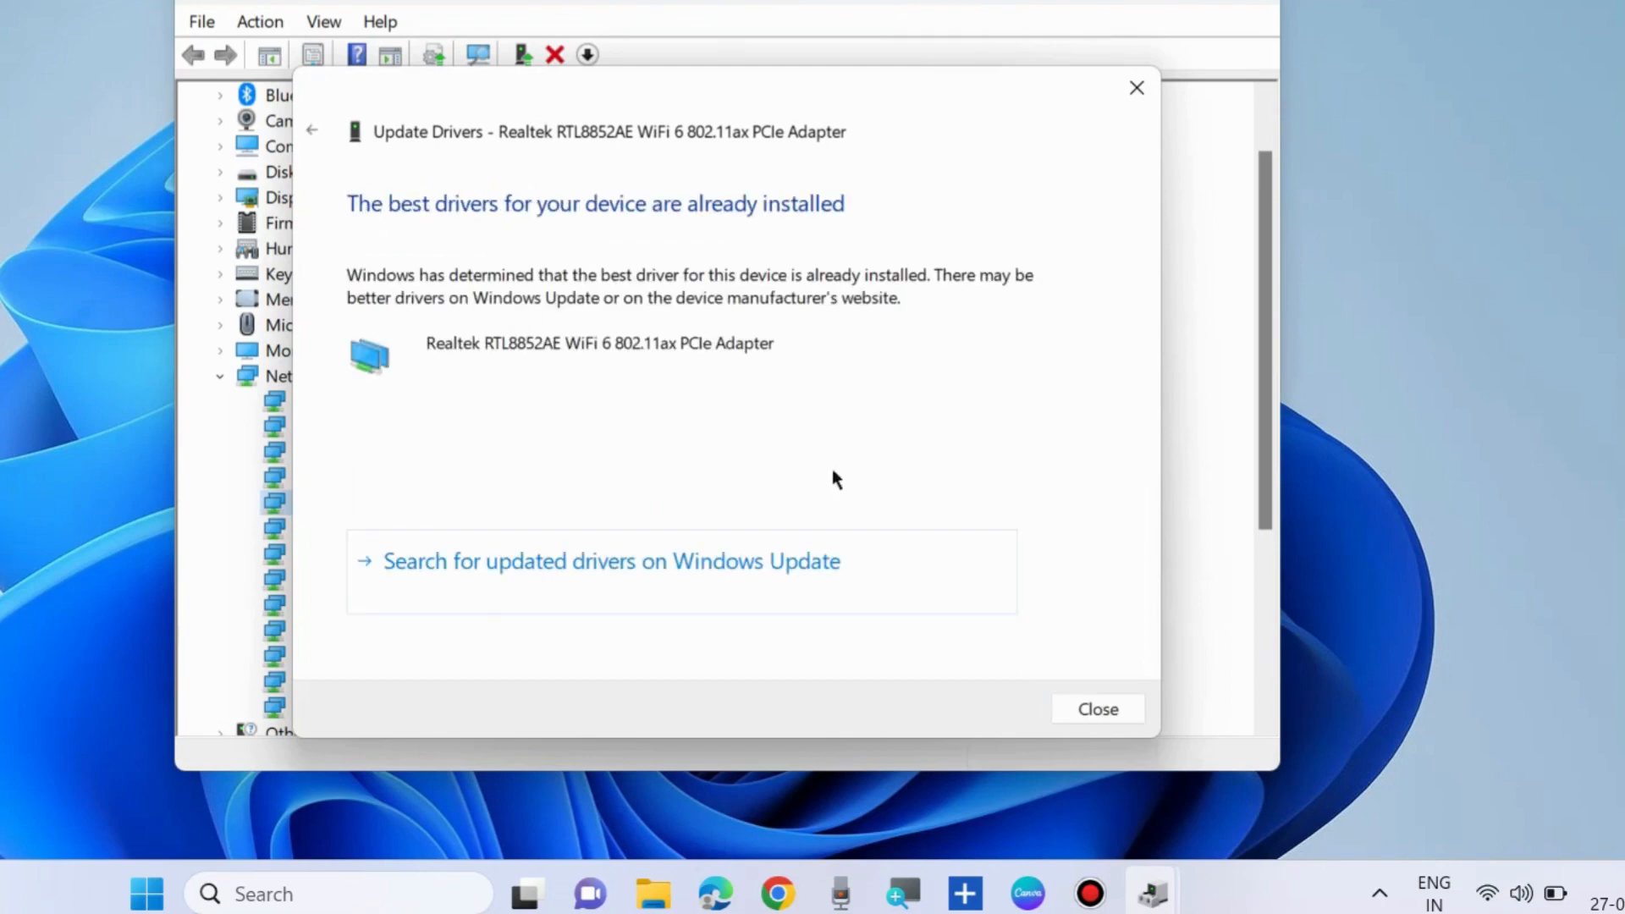
click(1097, 710)
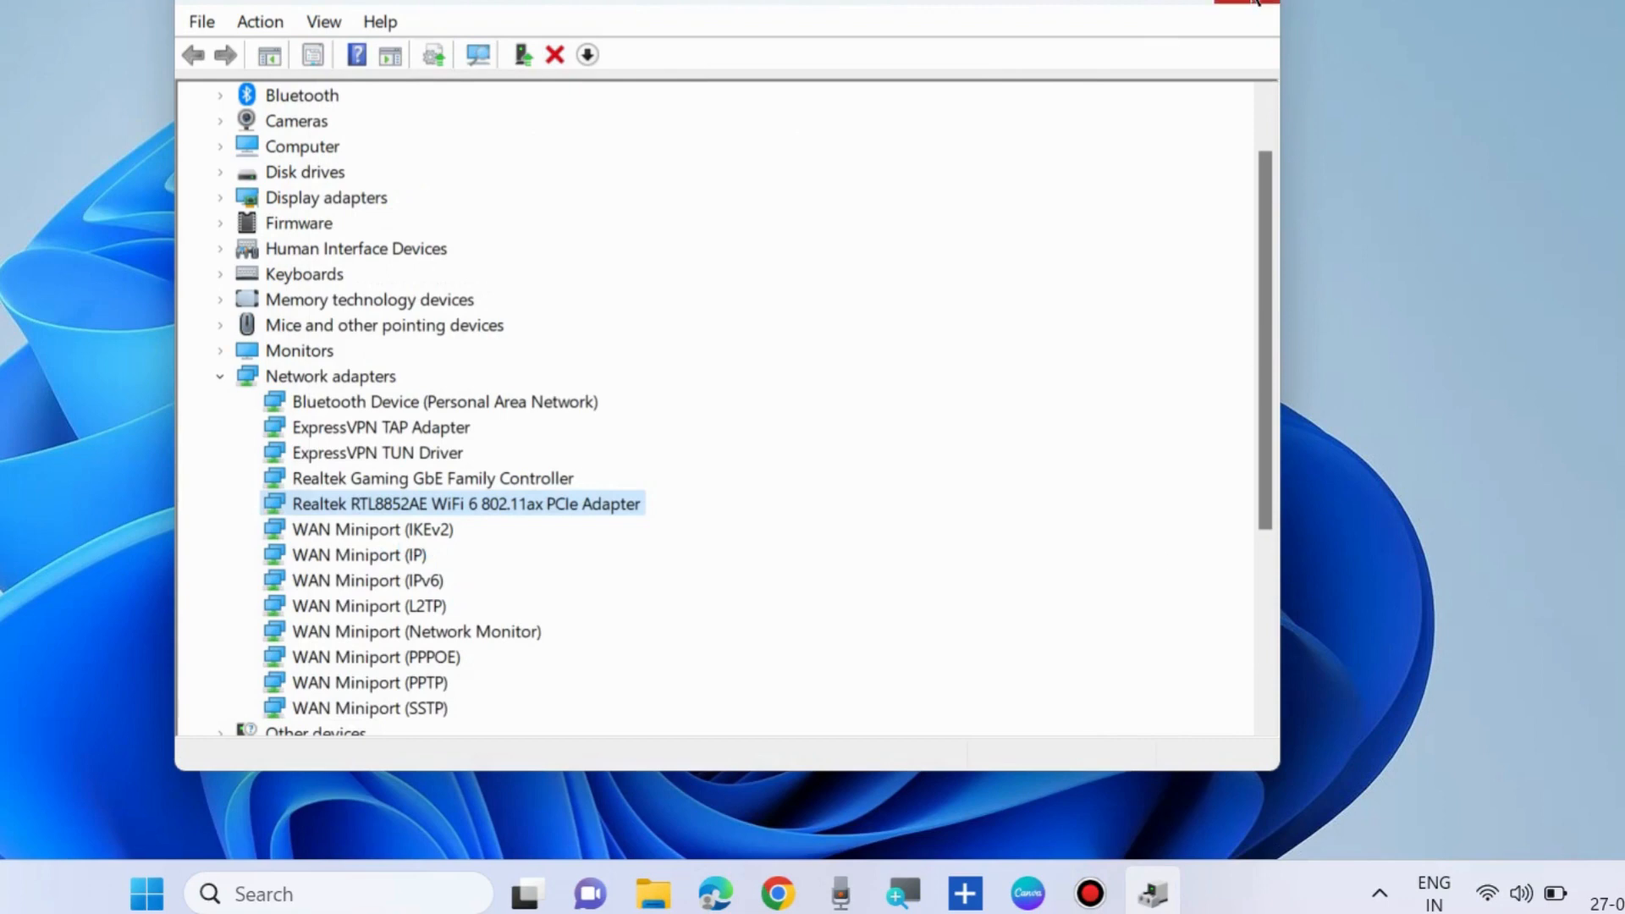
click(1256, 2)
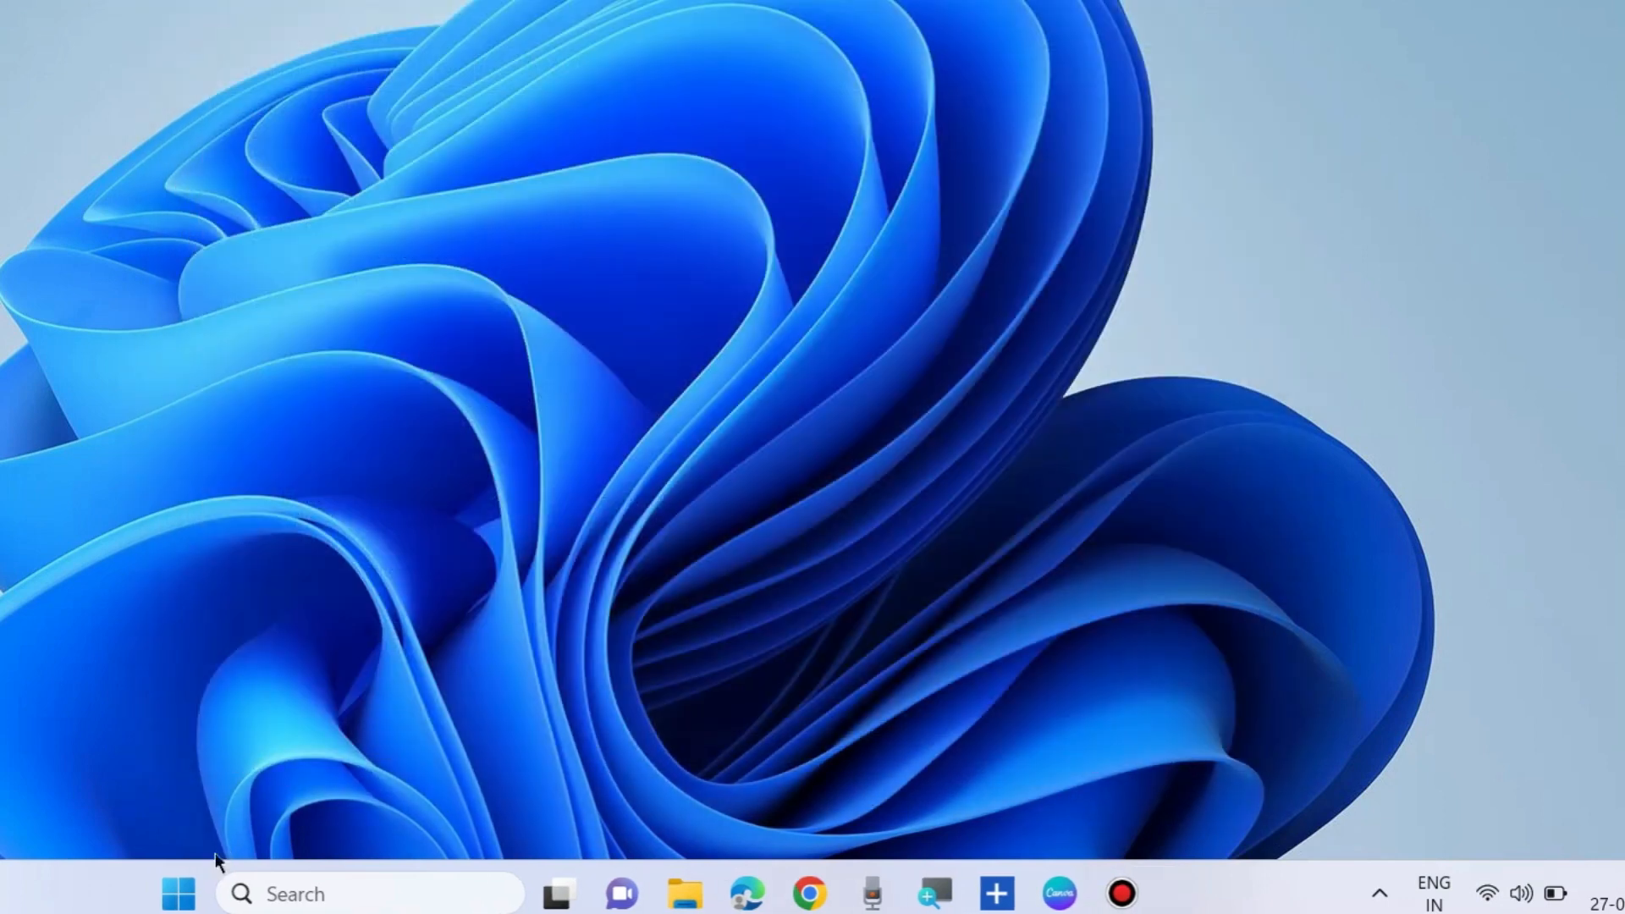
Open the Network Connections window by running ncpa.cpl
right_click(194, 889)
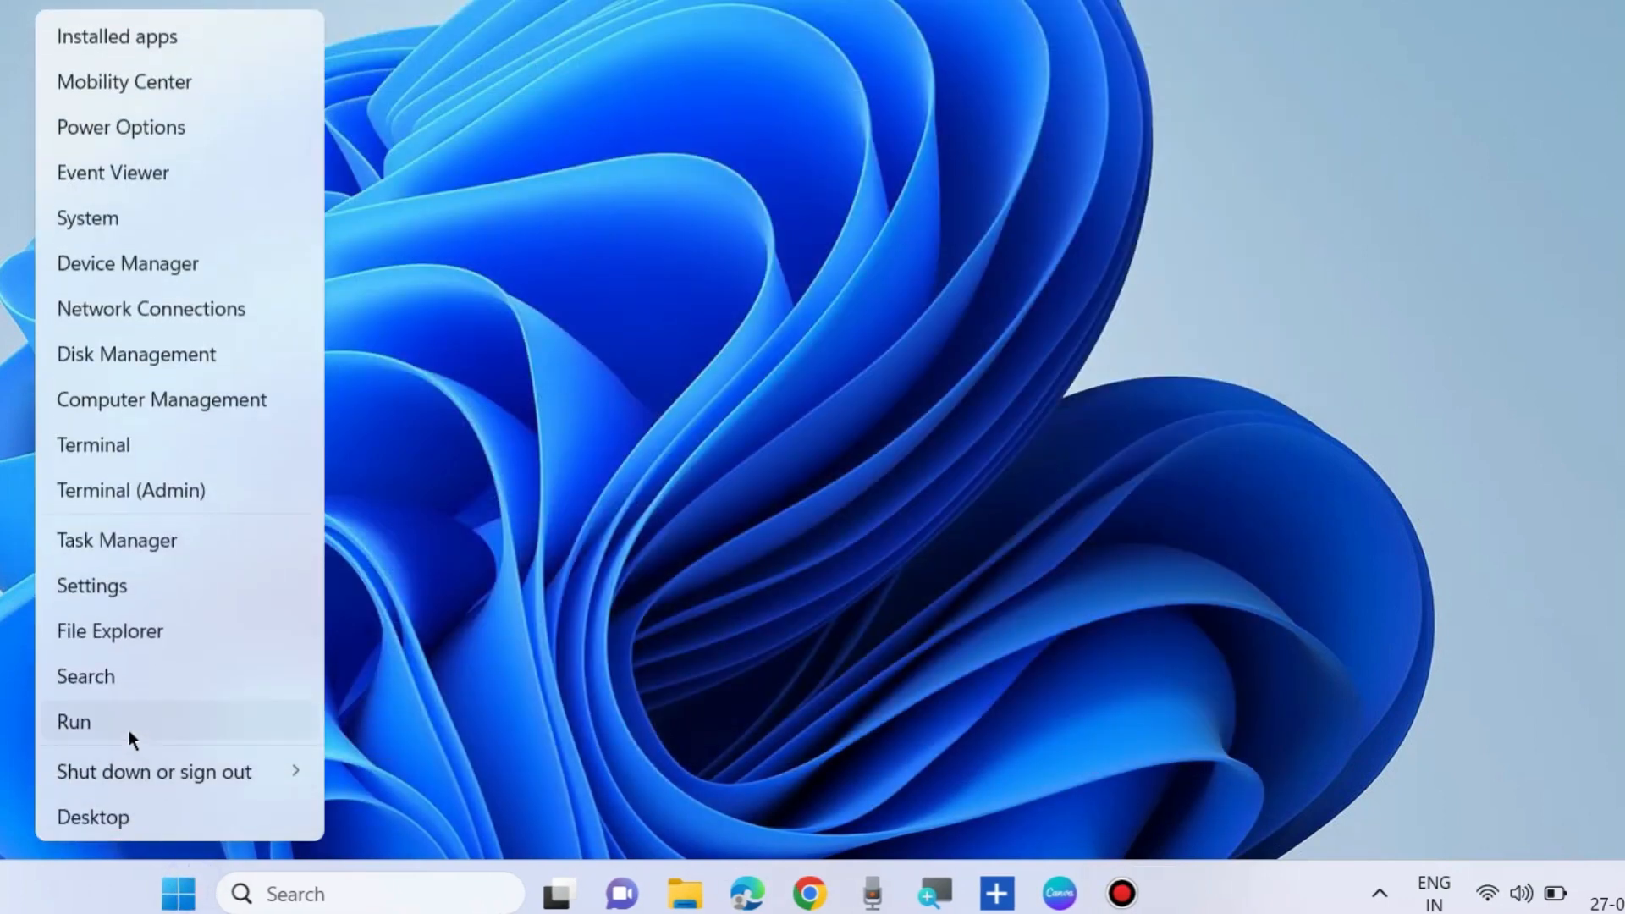
click(130, 730)
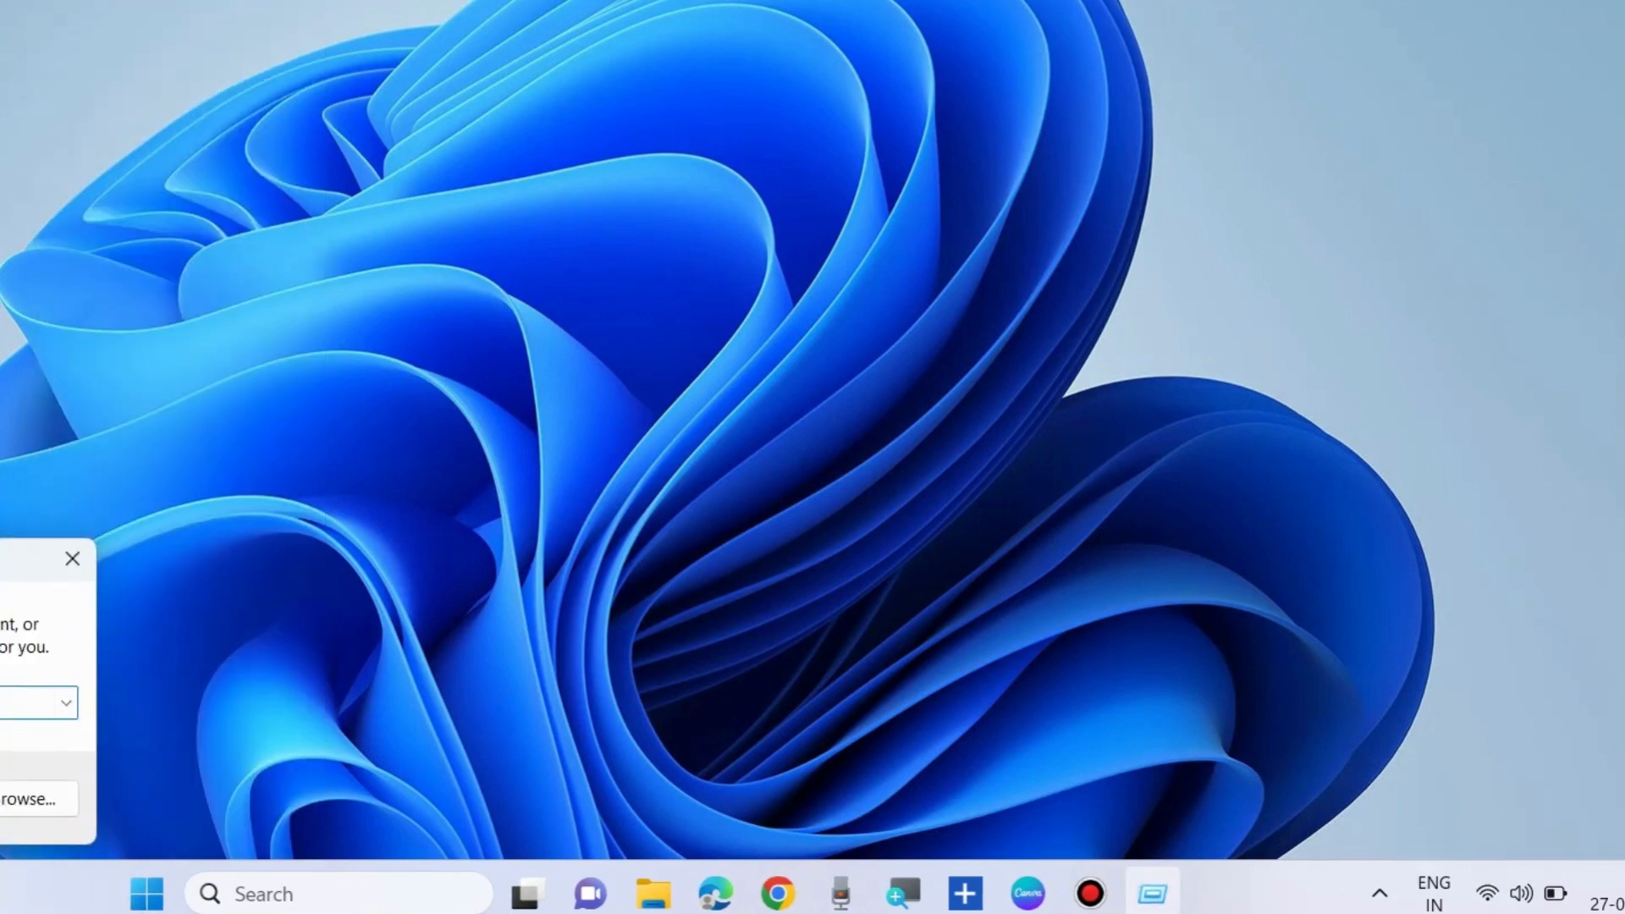
drag(43, 559, 883, 192)
text(nc)
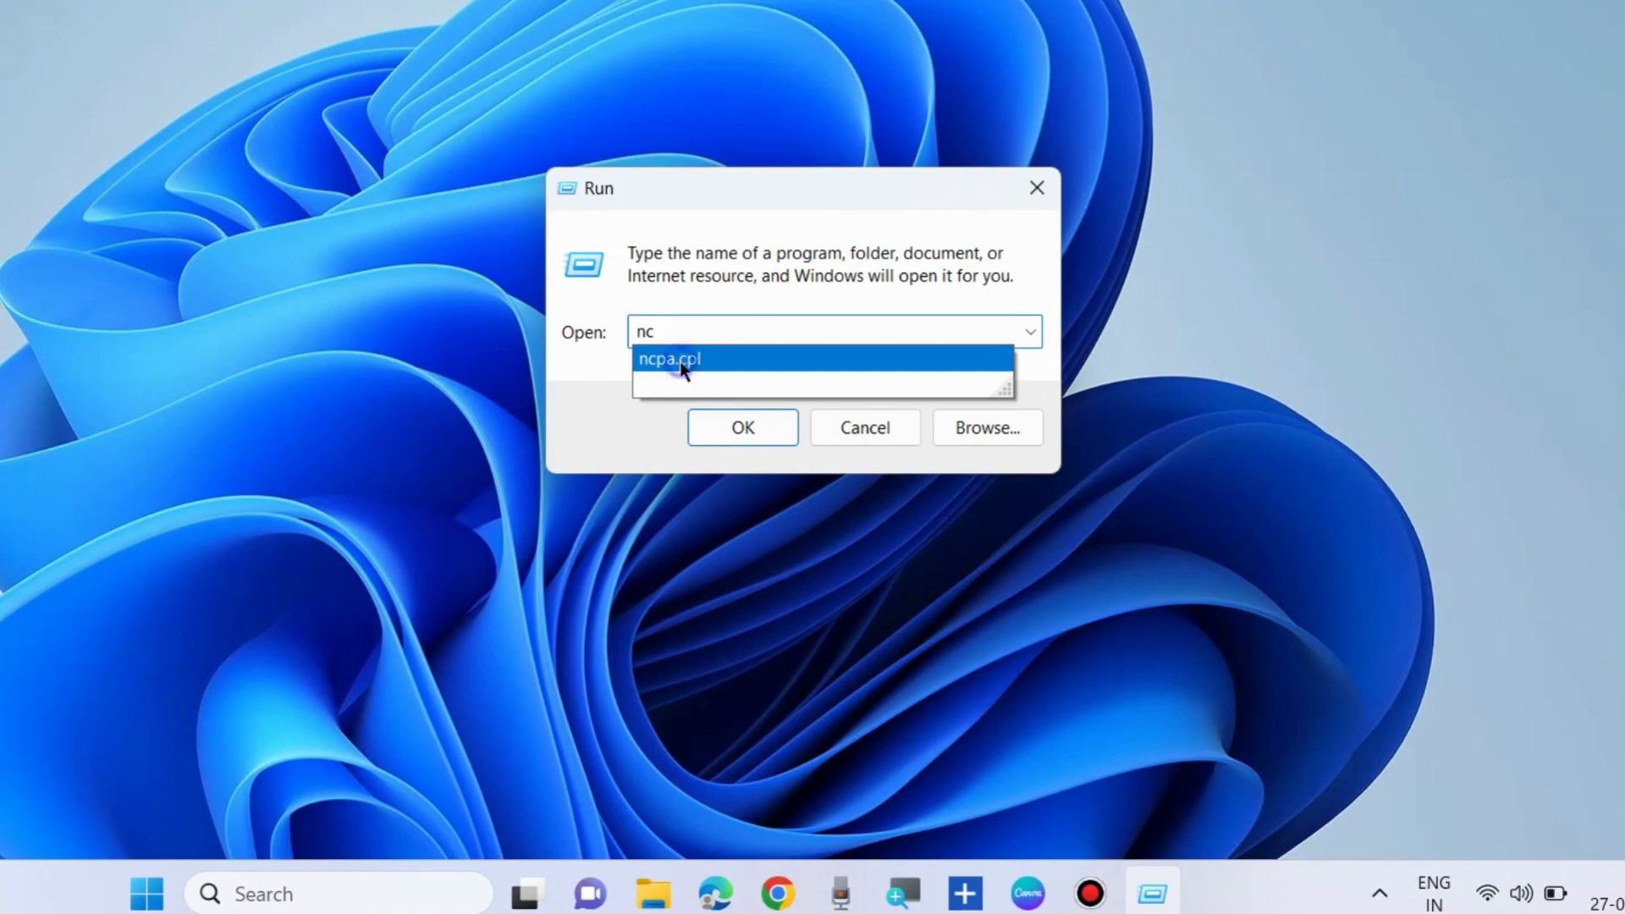
click(771, 324)
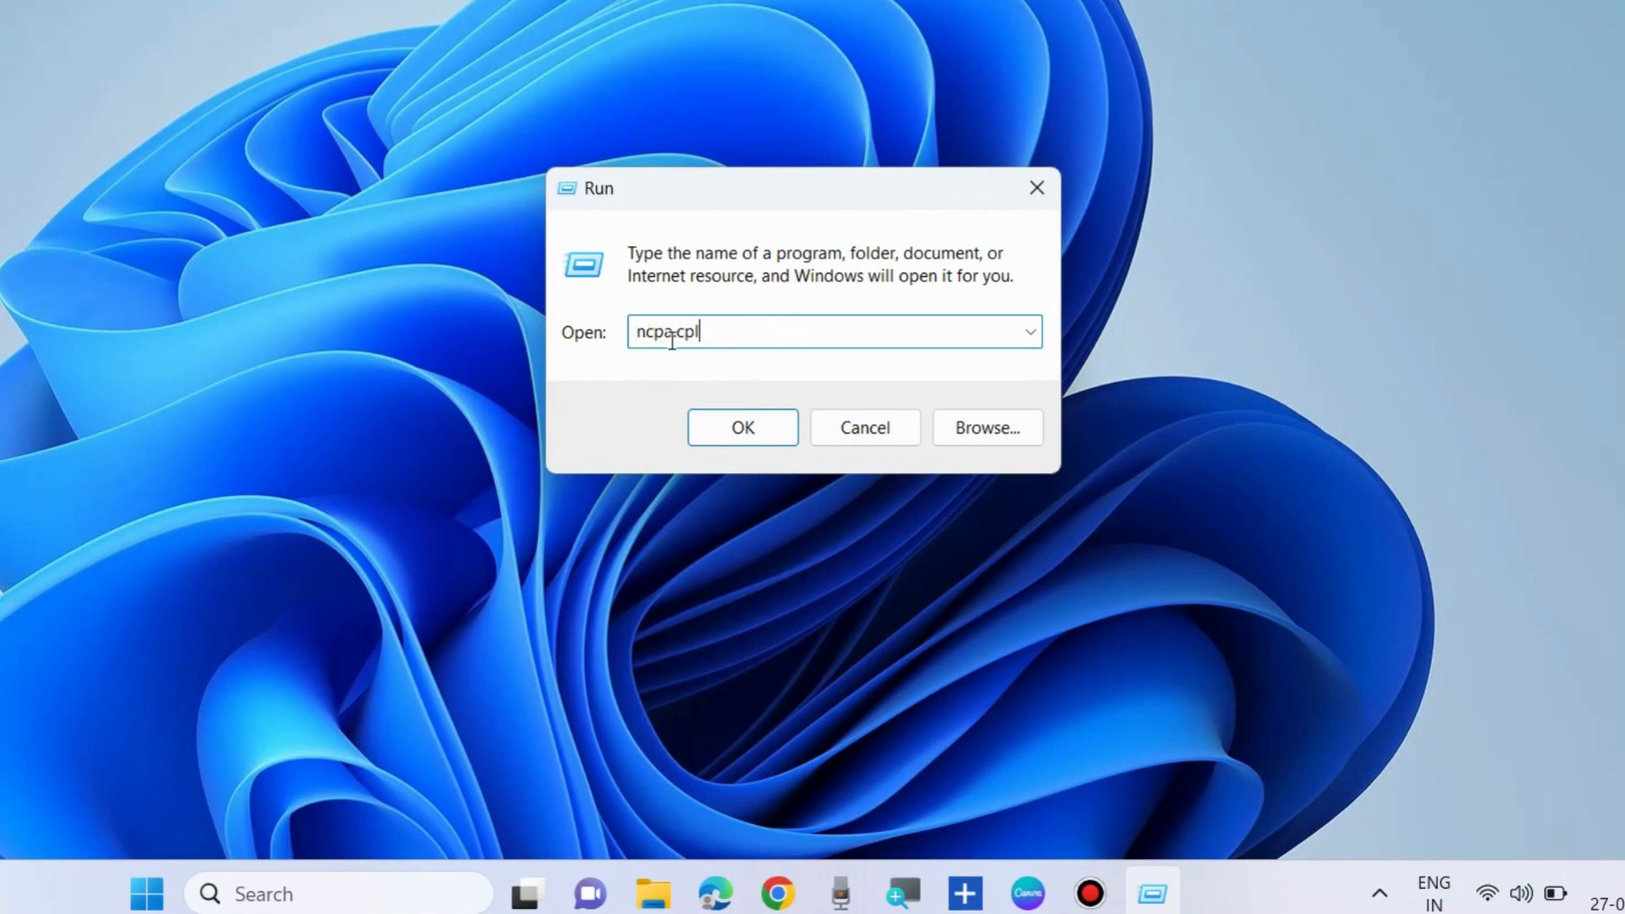
click(734, 428)
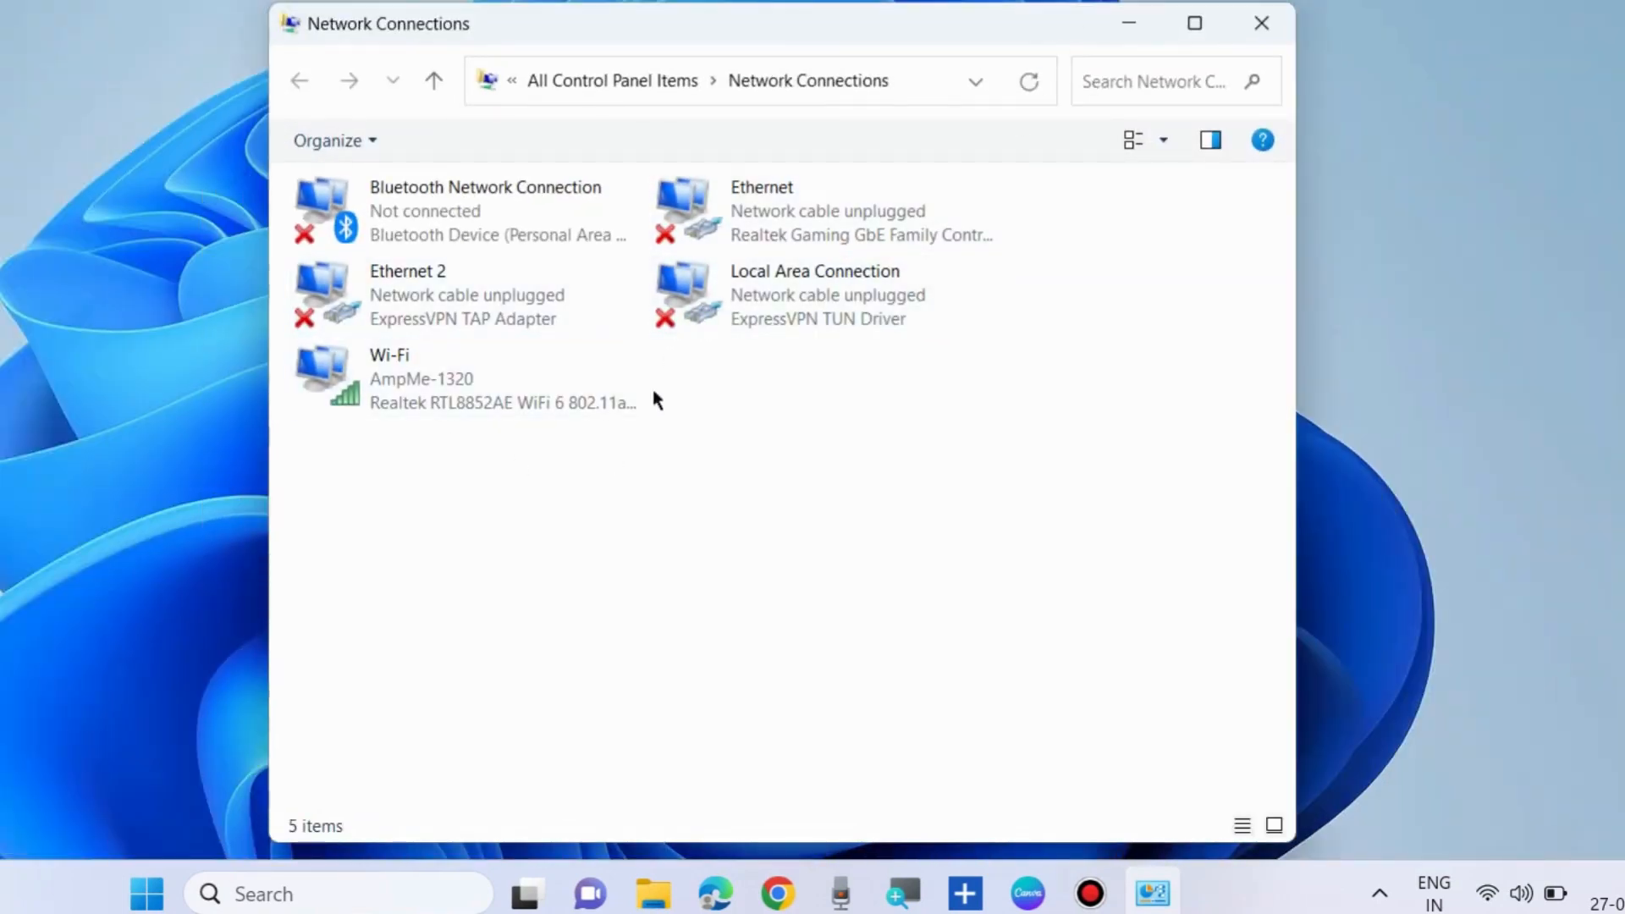
Diagnose the Wi-Fi connection, review the recommendations and close the help window
right_click(413, 379)
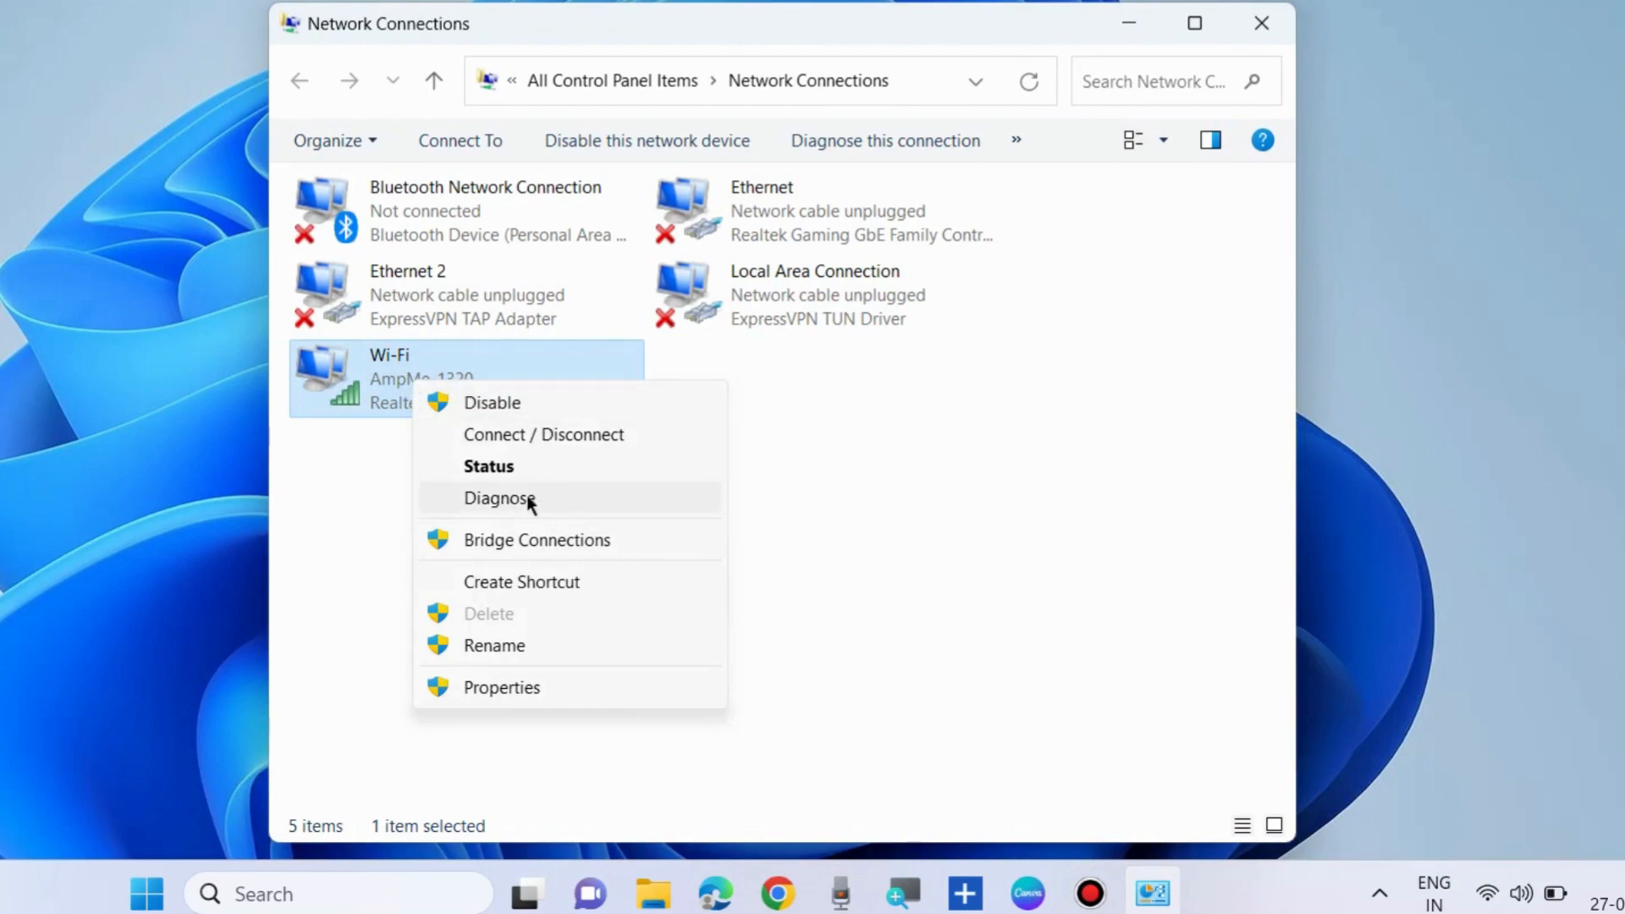
click(499, 501)
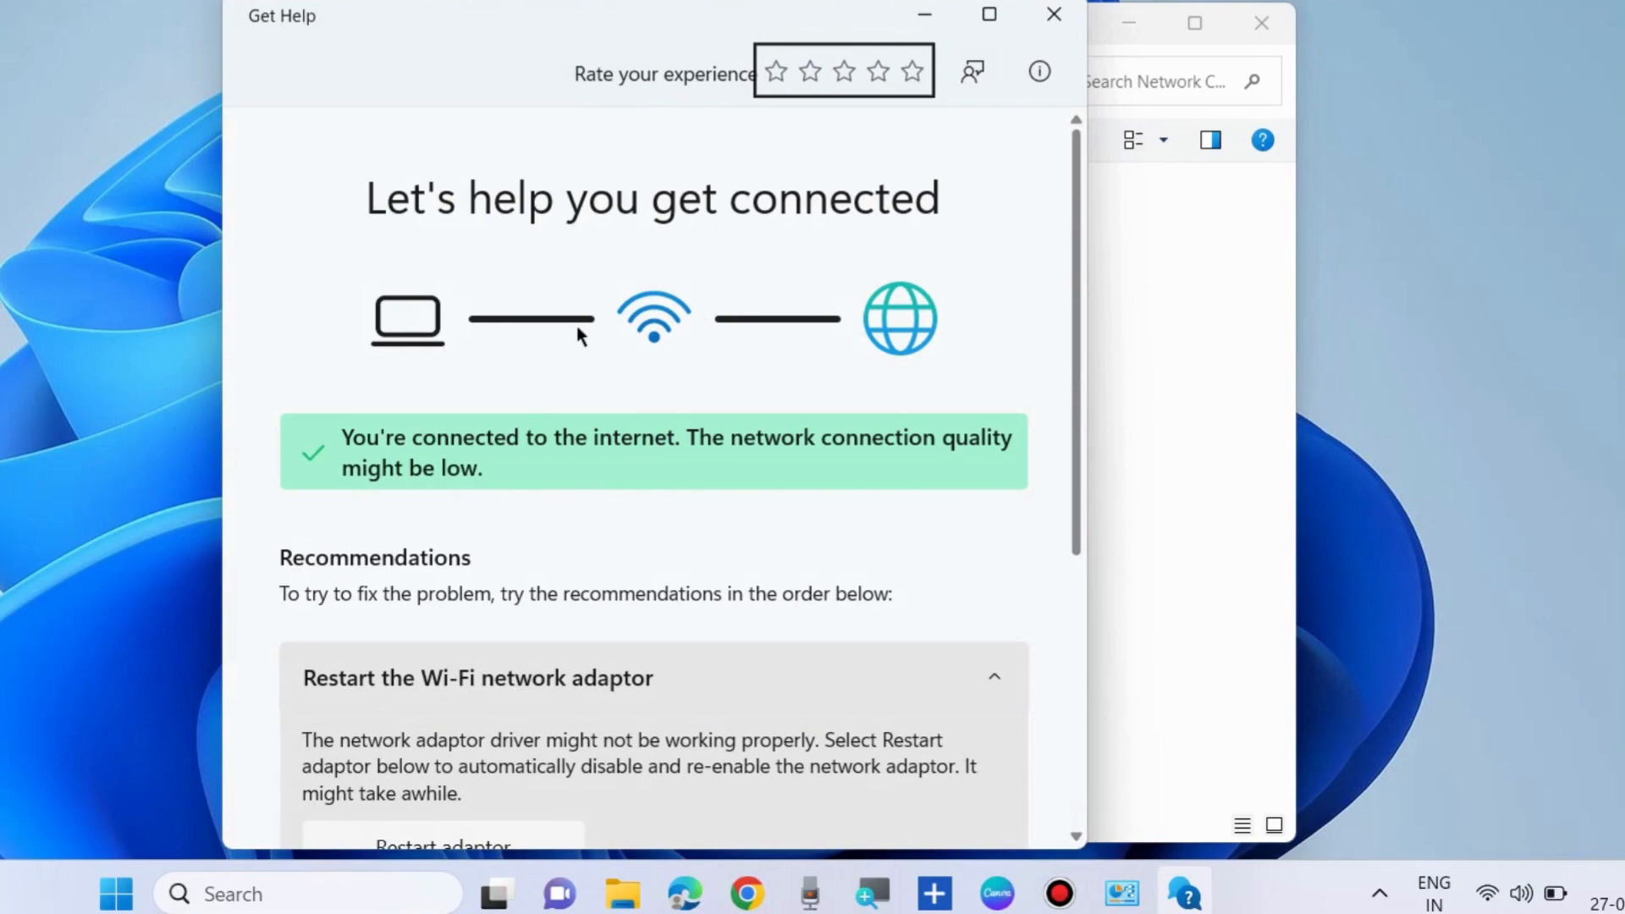
scroll(581, 335, down, 5)
scroll(576, 470, up, 5)
click(1054, 16)
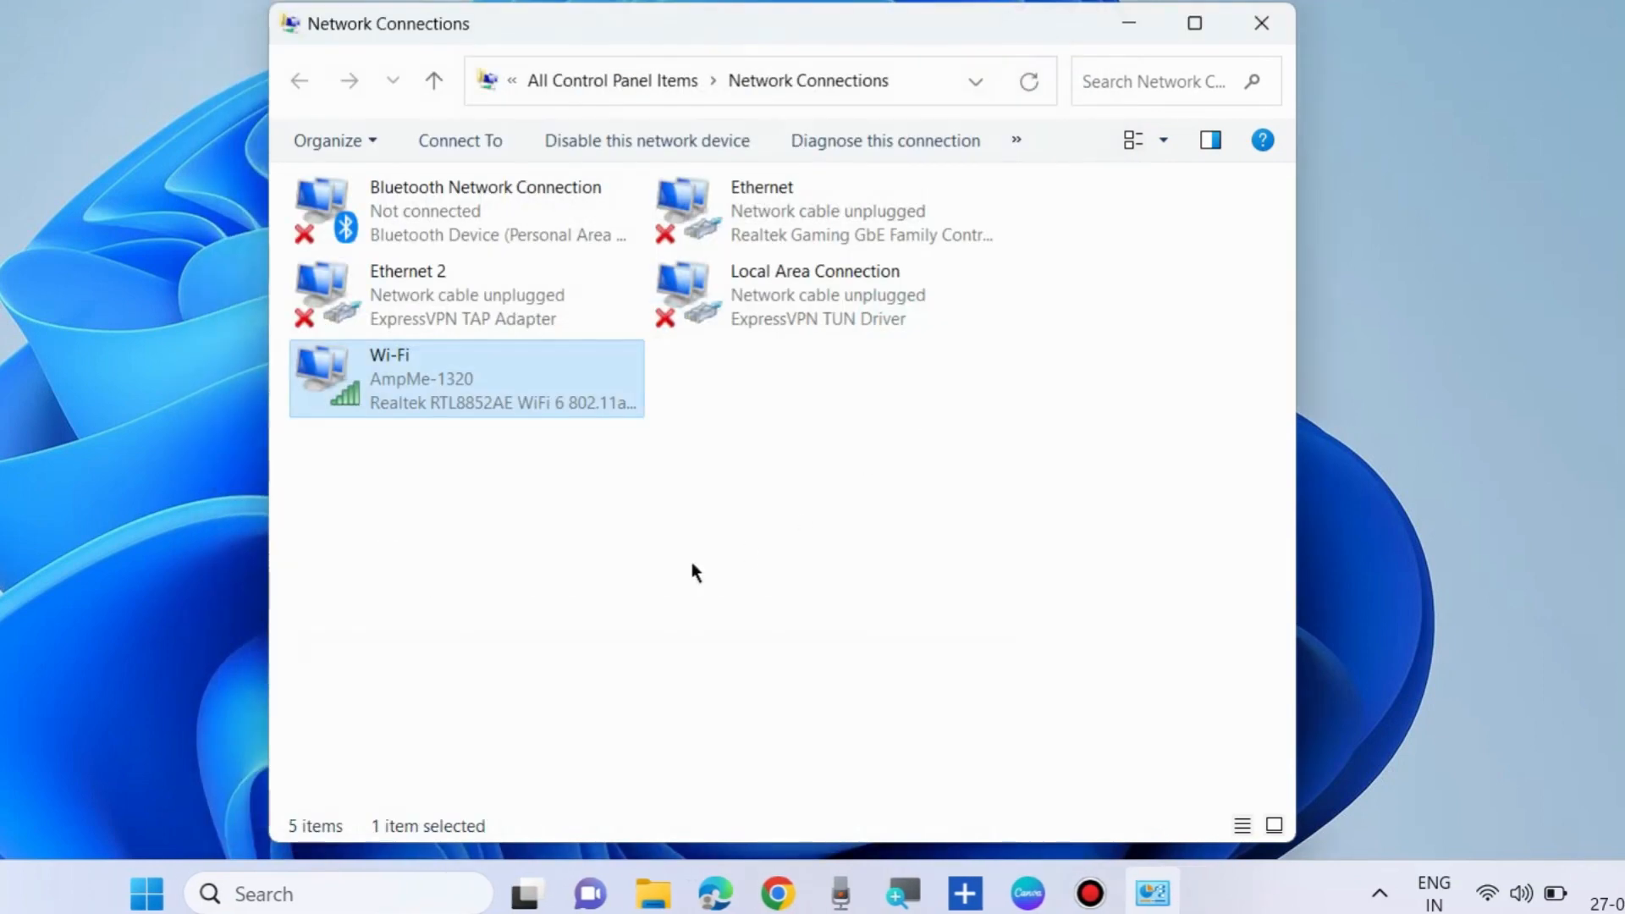
Open the Internet Protocol Version 4 (TCP/IPv4) properties of the Wi-Fi connection
right_click(369, 393)
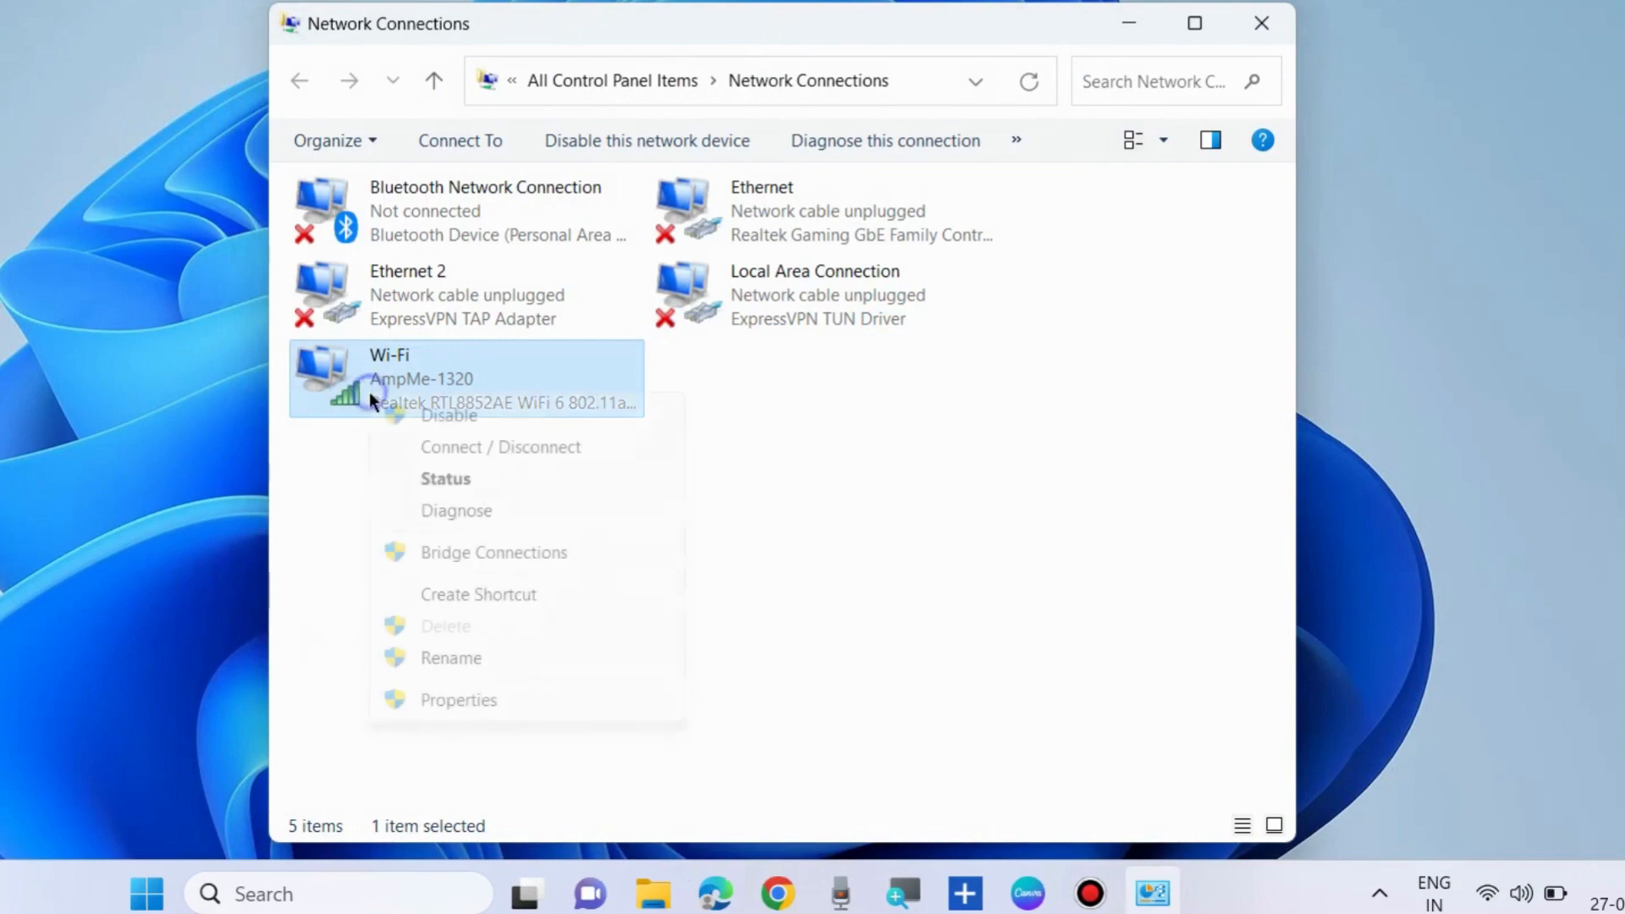
click(475, 699)
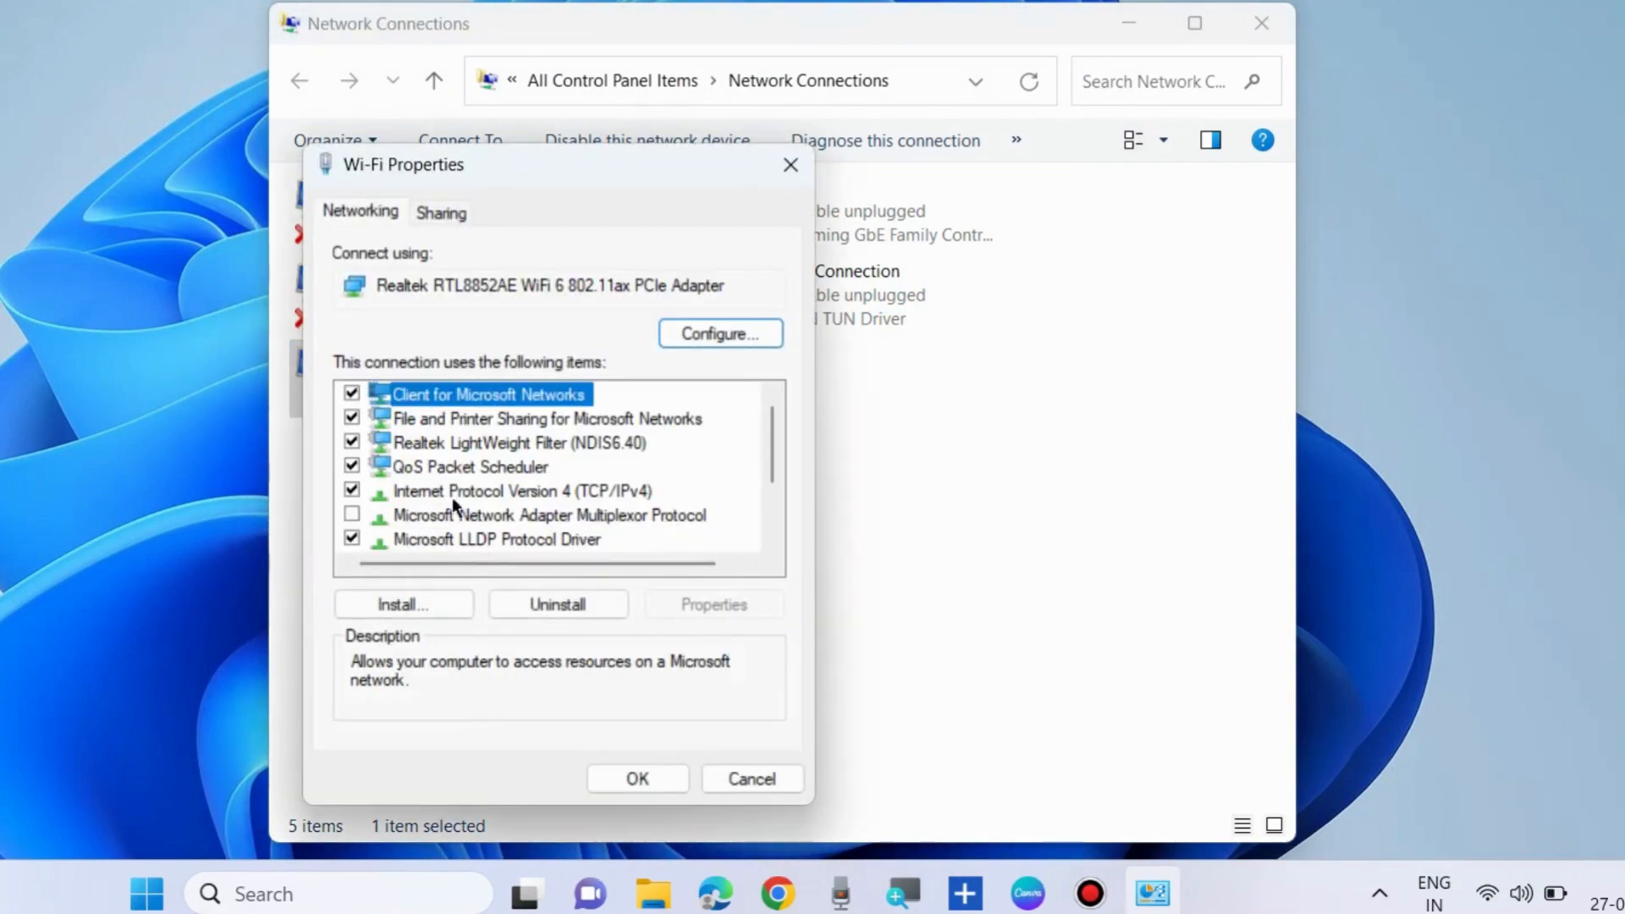
click(509, 491)
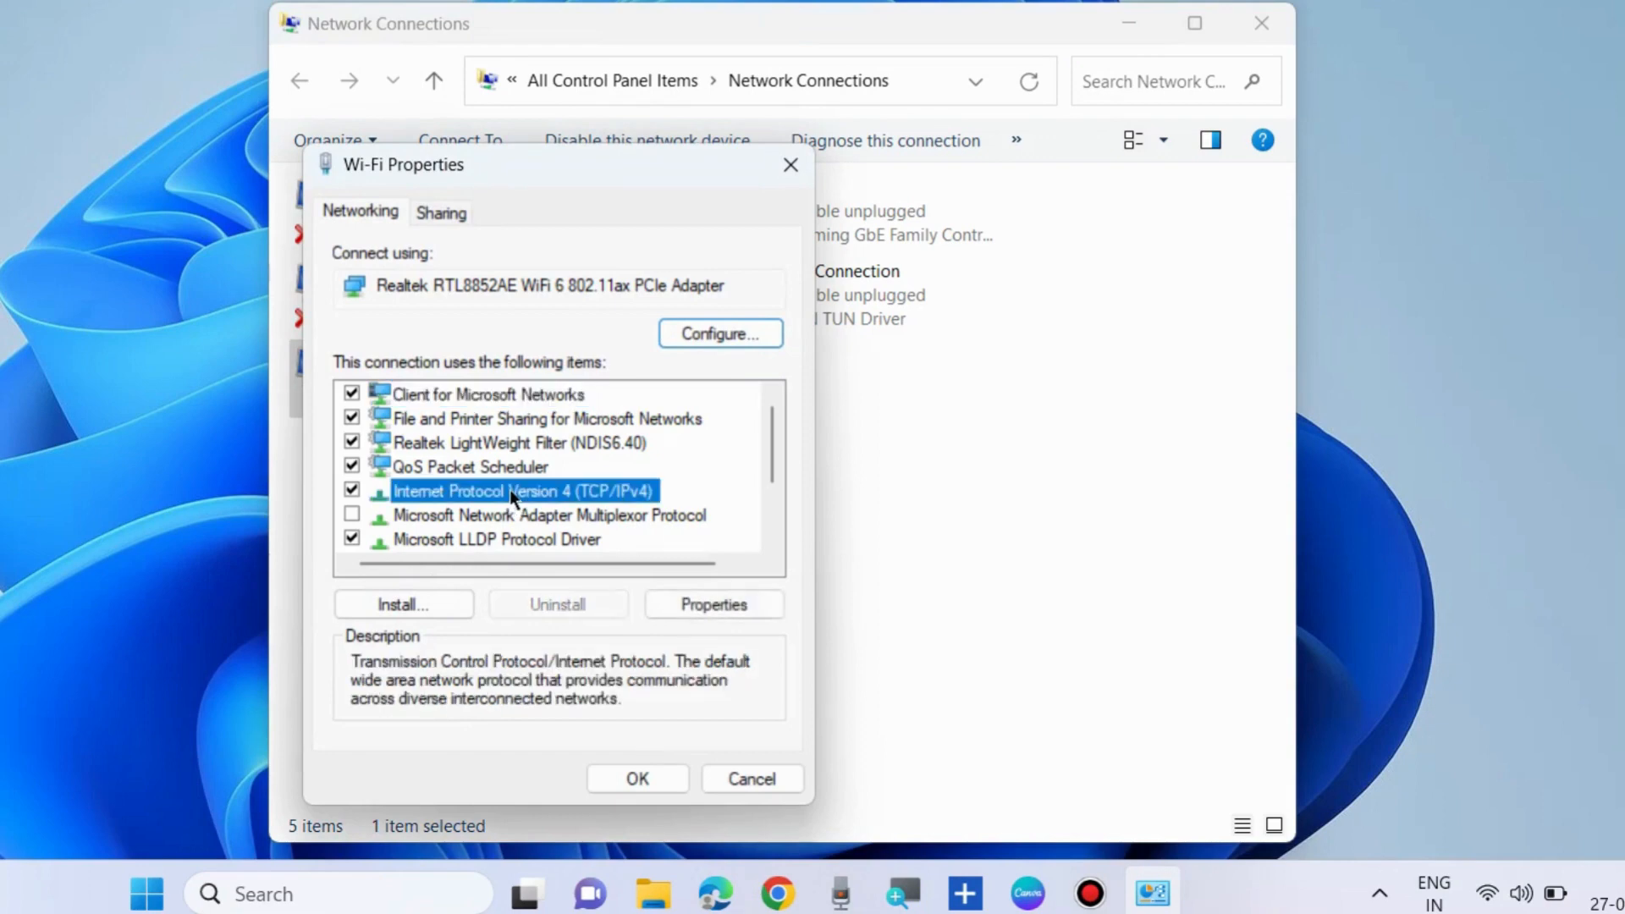
click(701, 606)
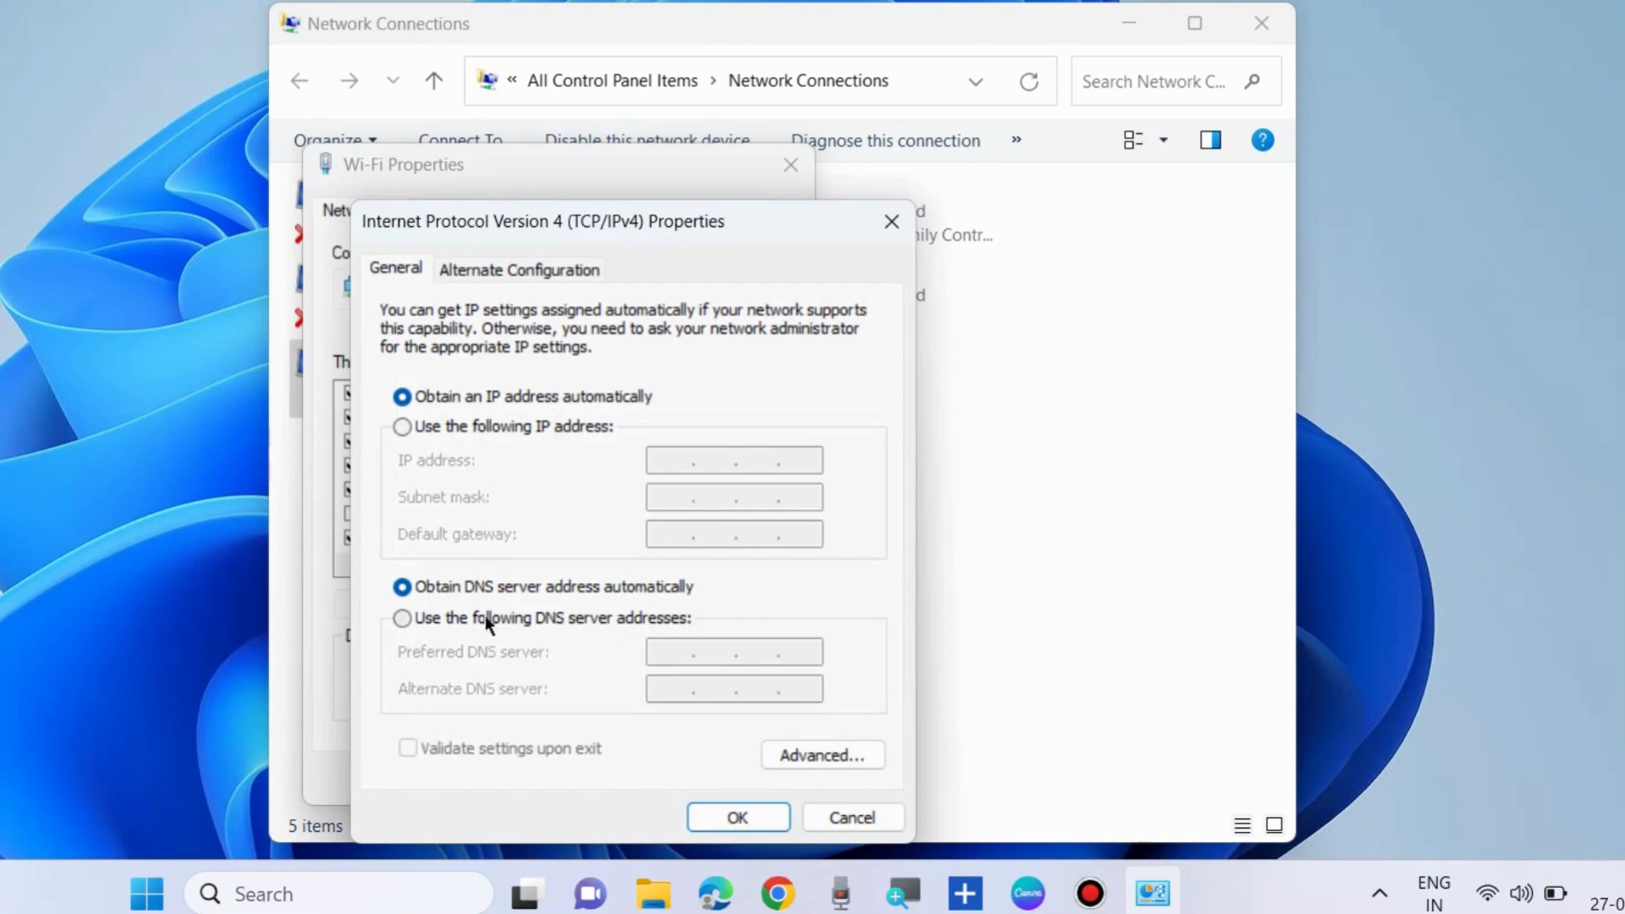
Use manual DNS server addresses, with 8.8.8.8 as the preferred server and an alternate server starting with 8.8.4
click(404, 620)
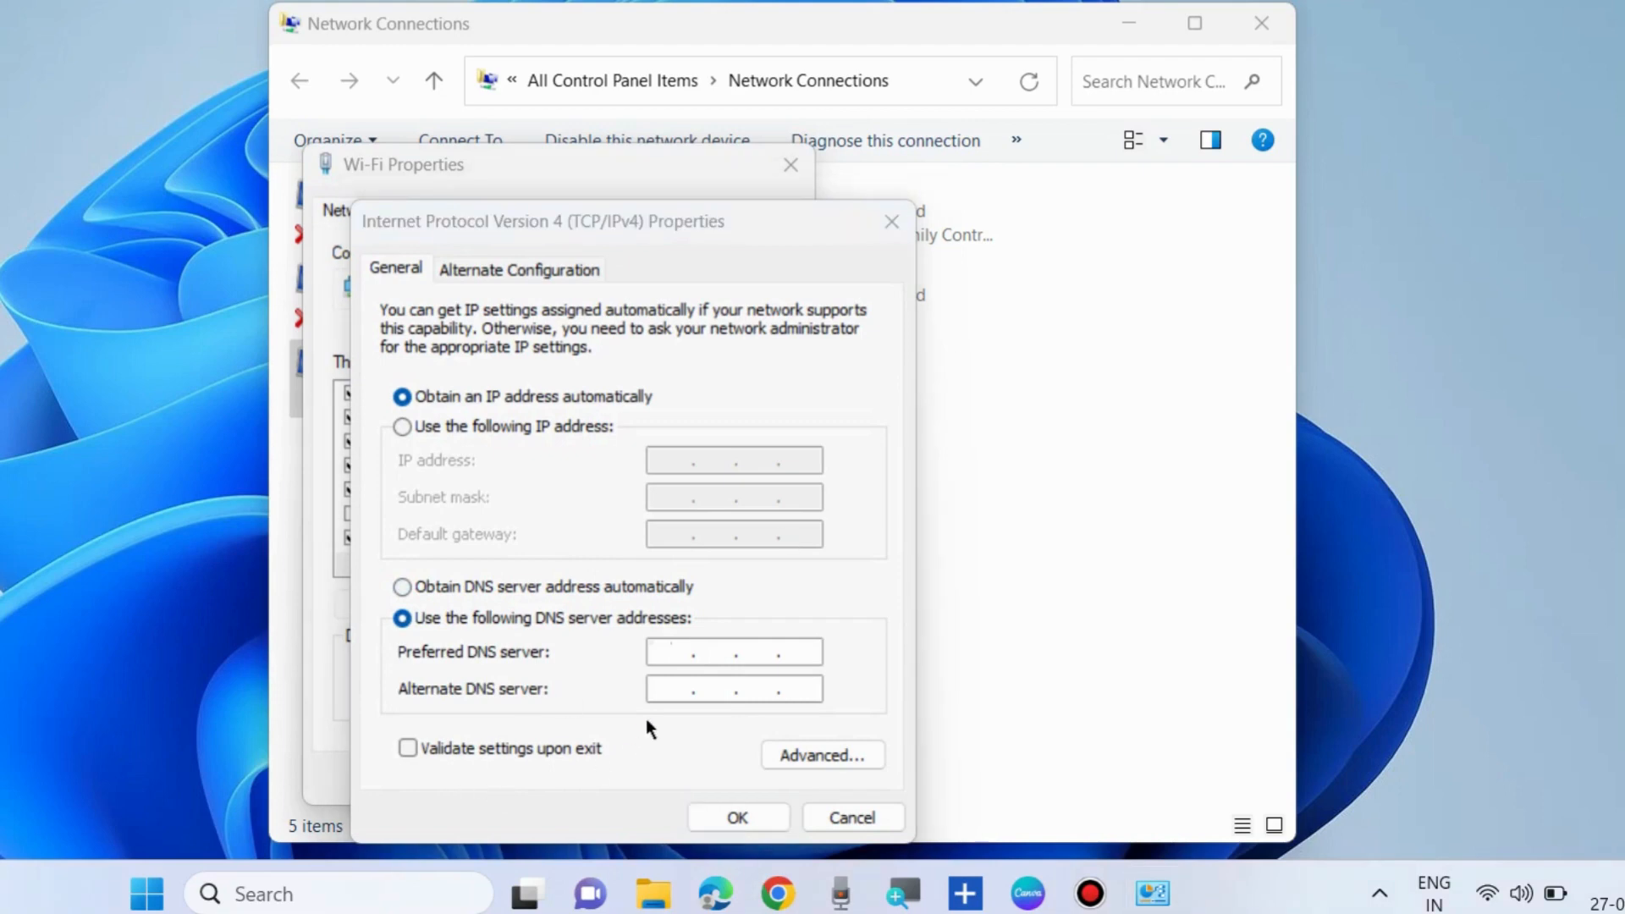
click(666, 650)
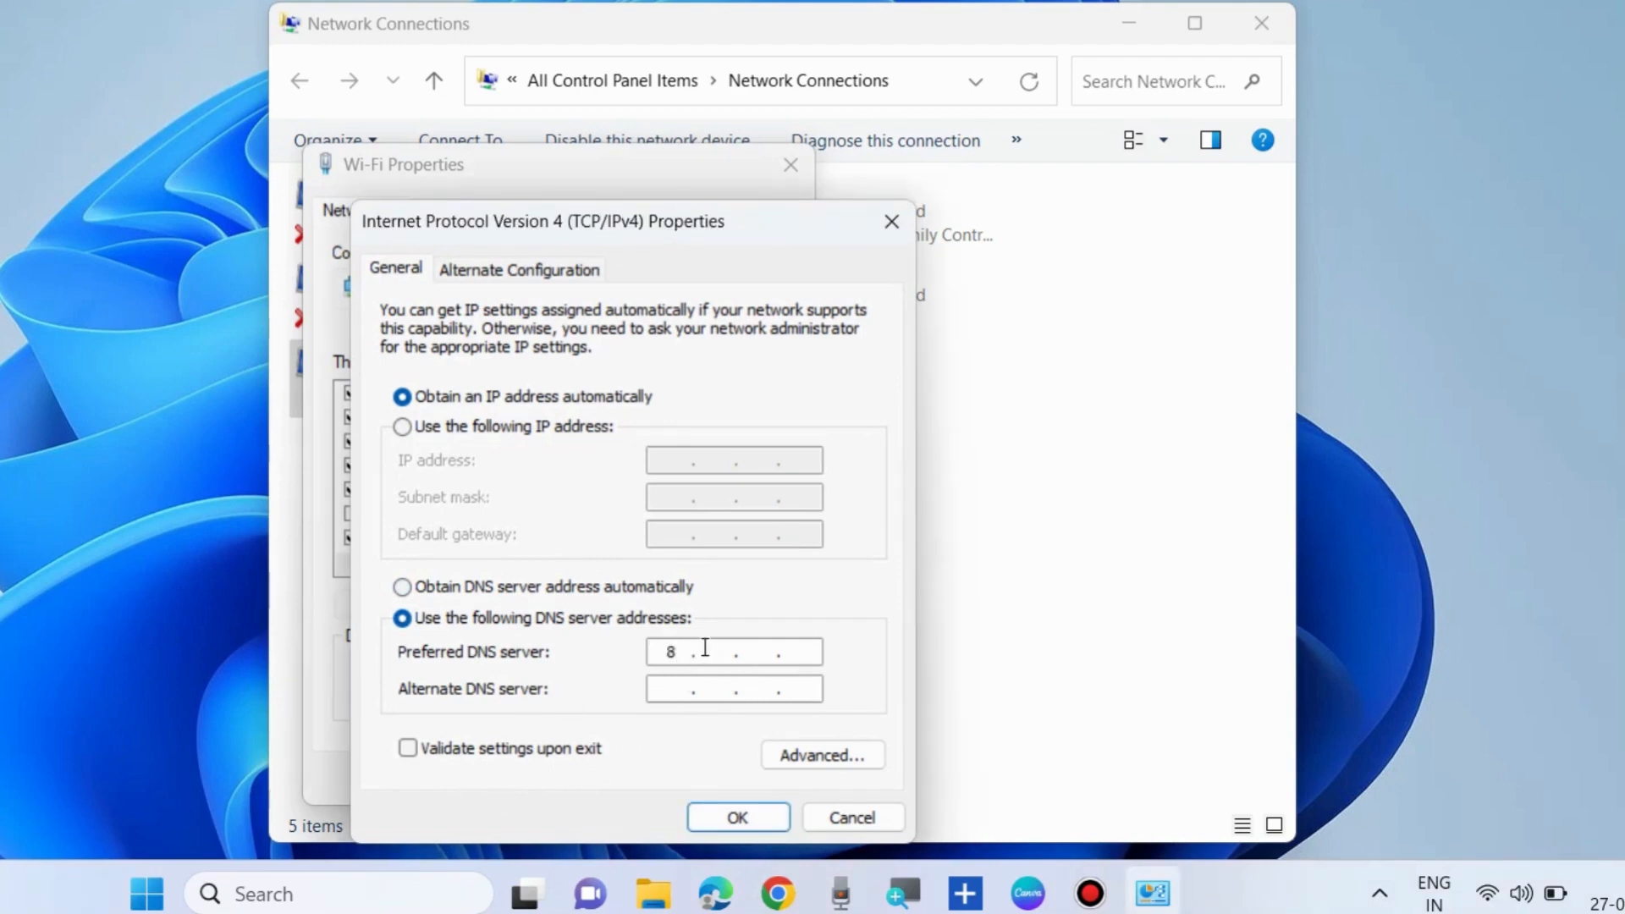
text(8.8.8.8)
click(665, 686)
text(8.8.4)
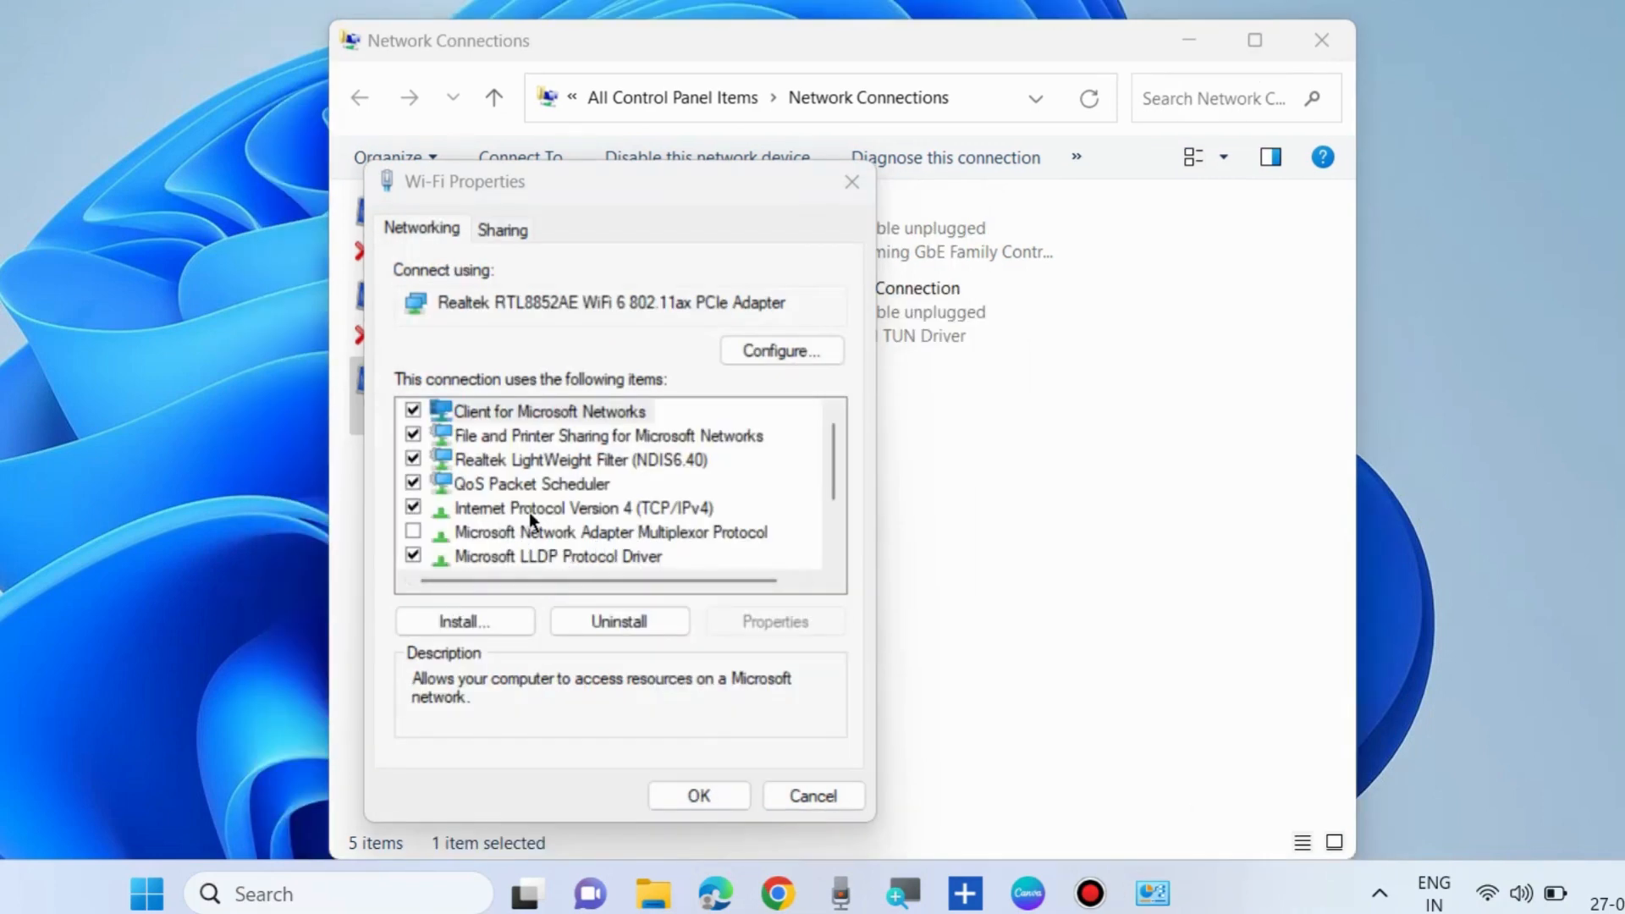
Disable Internet Protocol Version 6 (TCP/IPv6) for the Wi-Fi connection and apply the change
scroll(531, 522, down, 1)
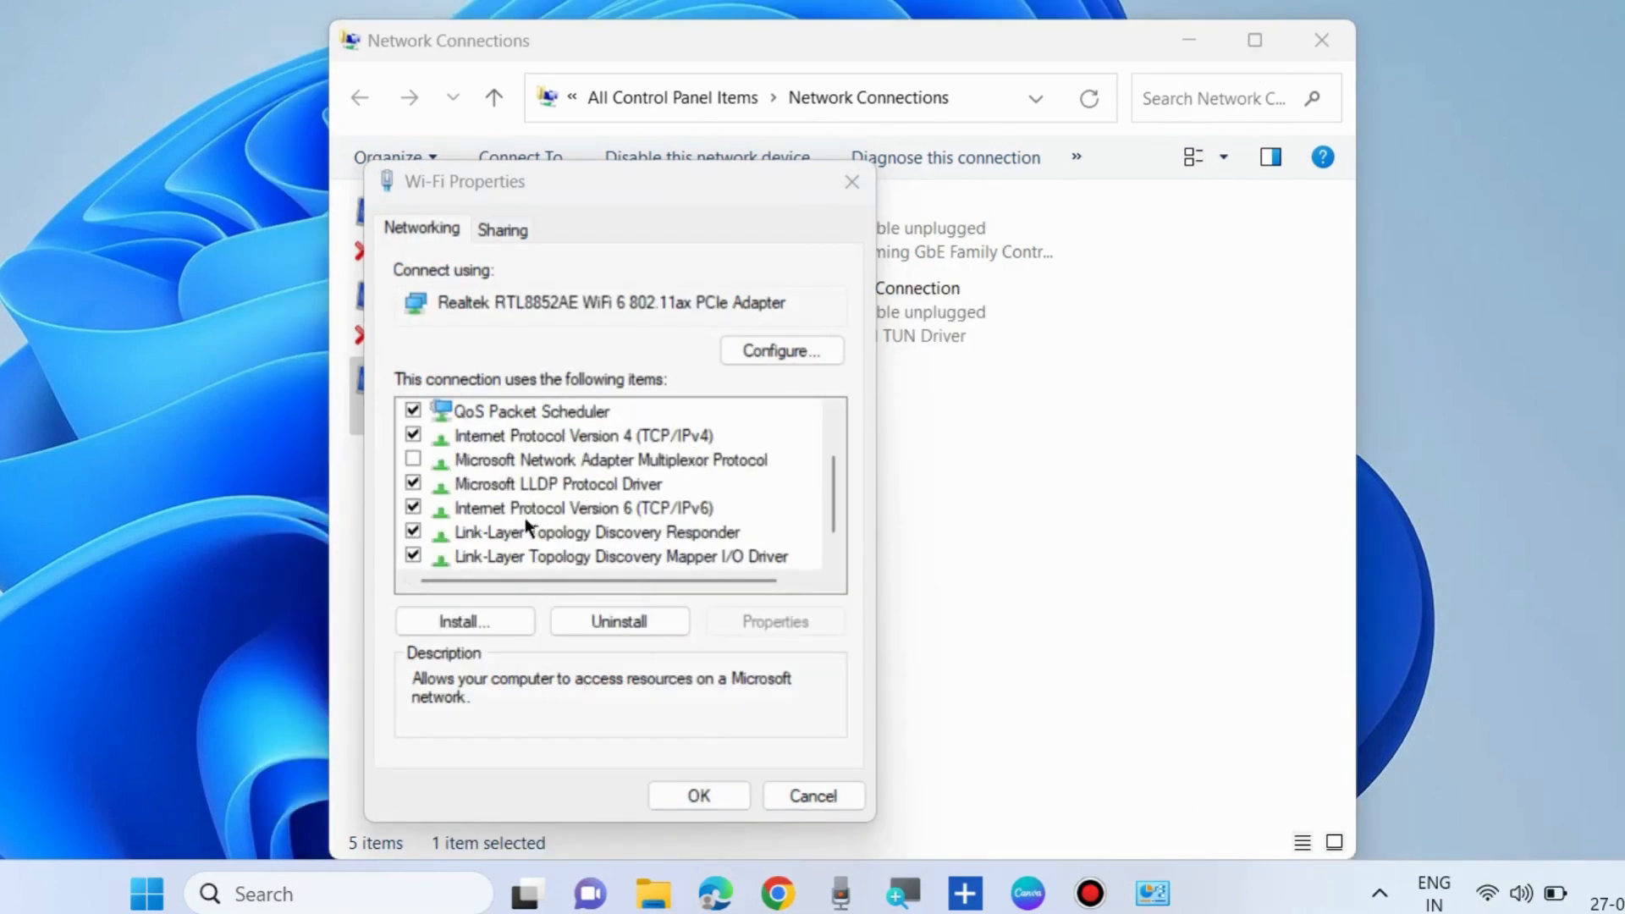
scroll(528, 527, down, 1)
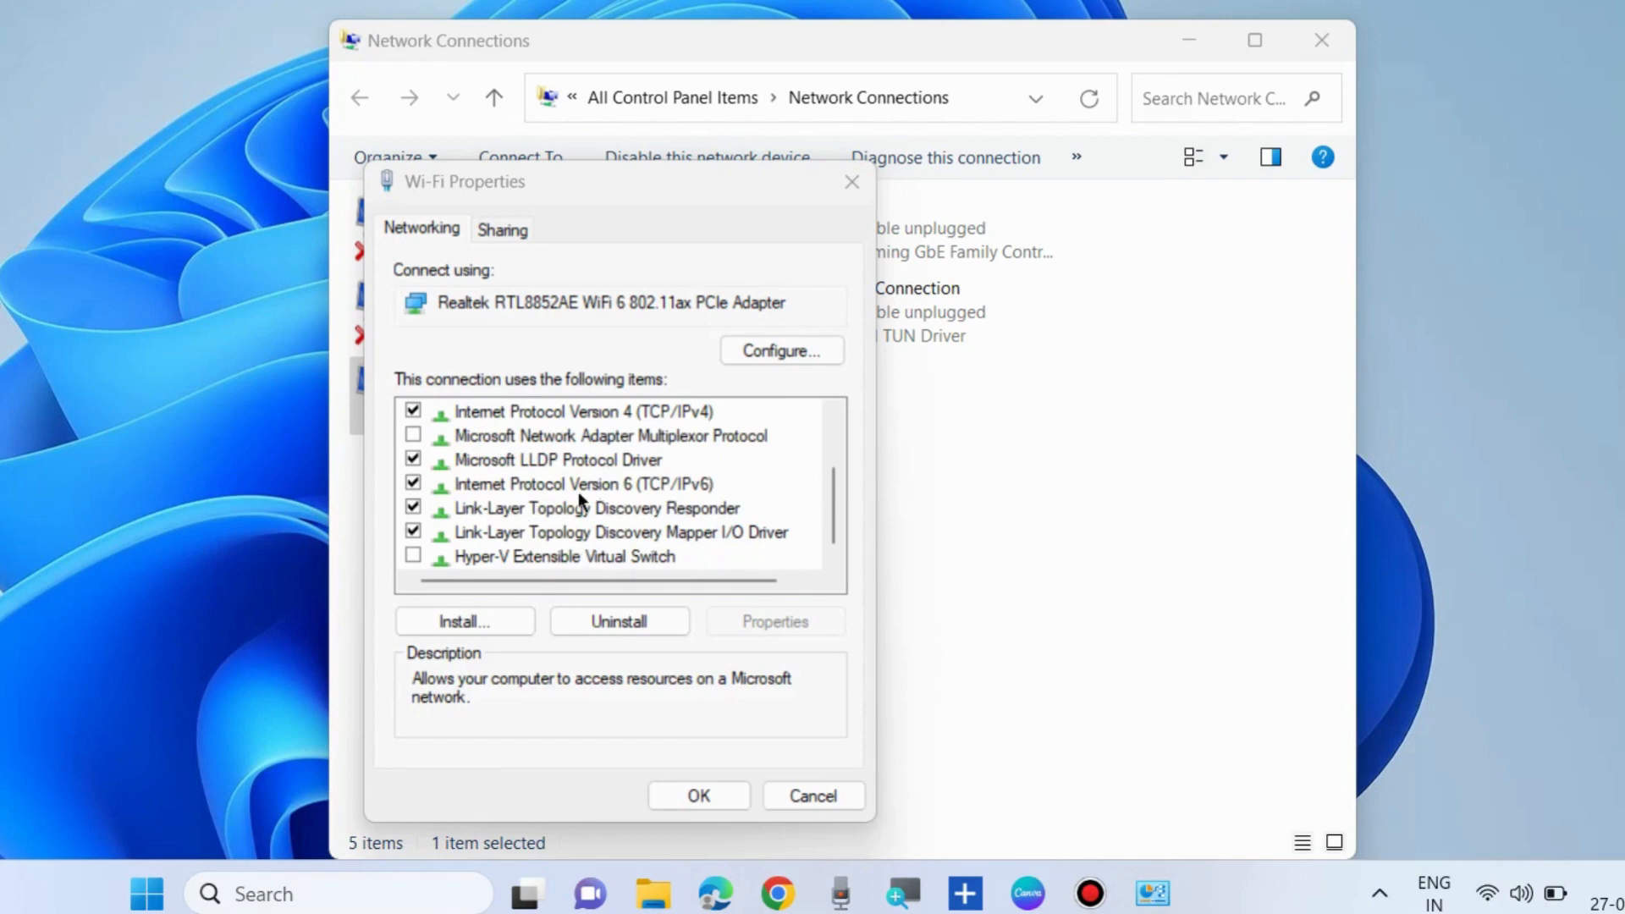
click(413, 484)
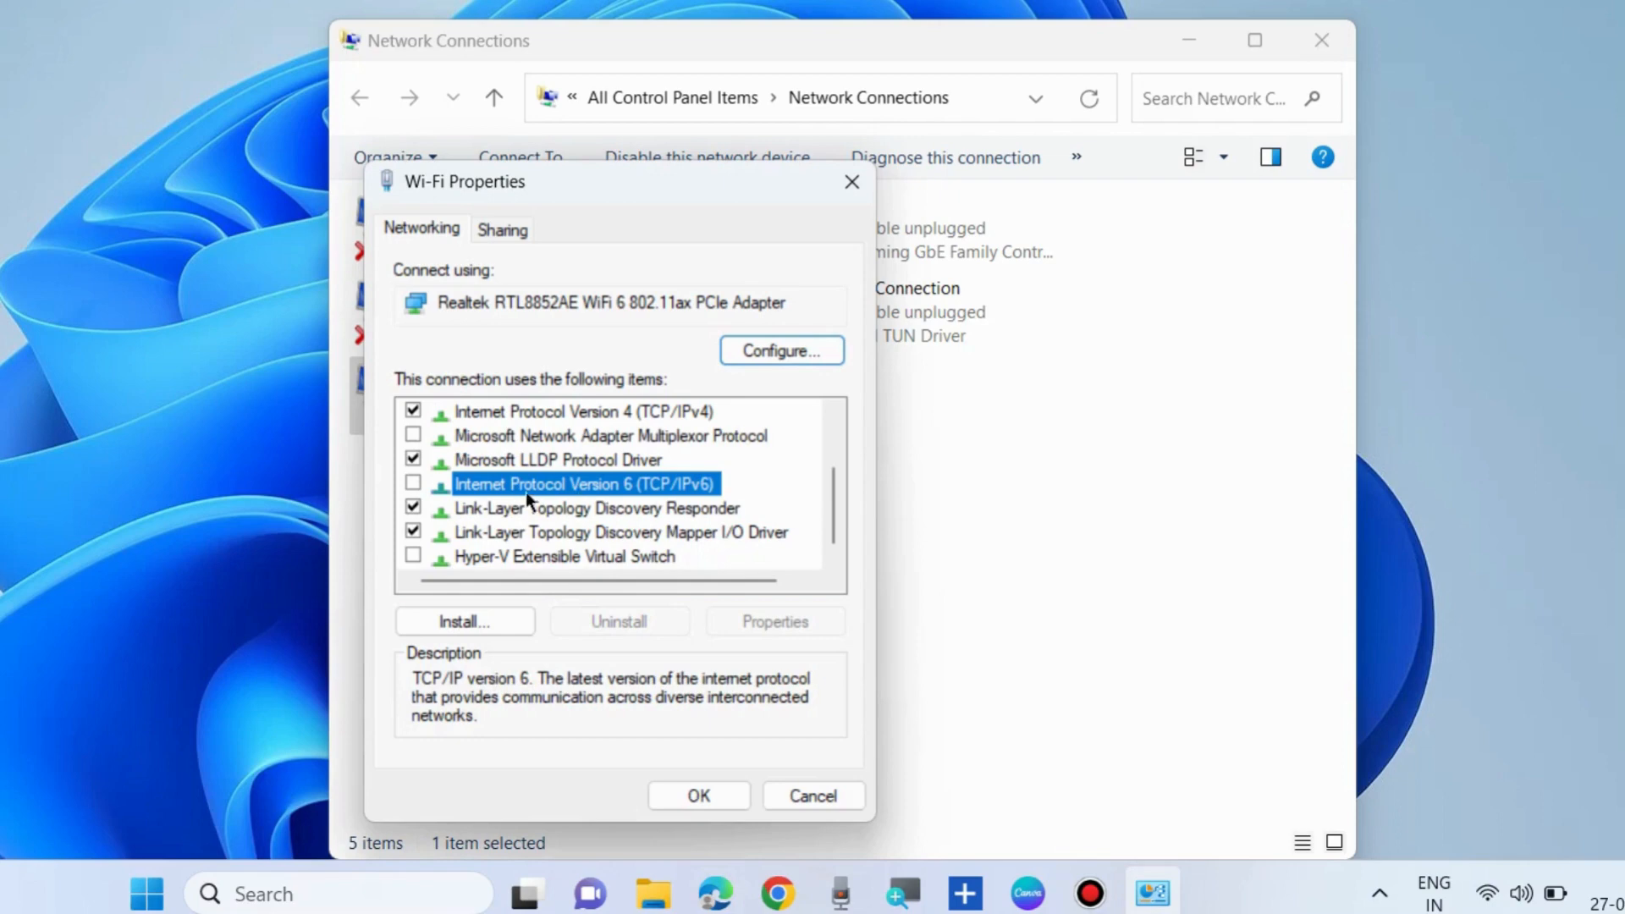
click(699, 794)
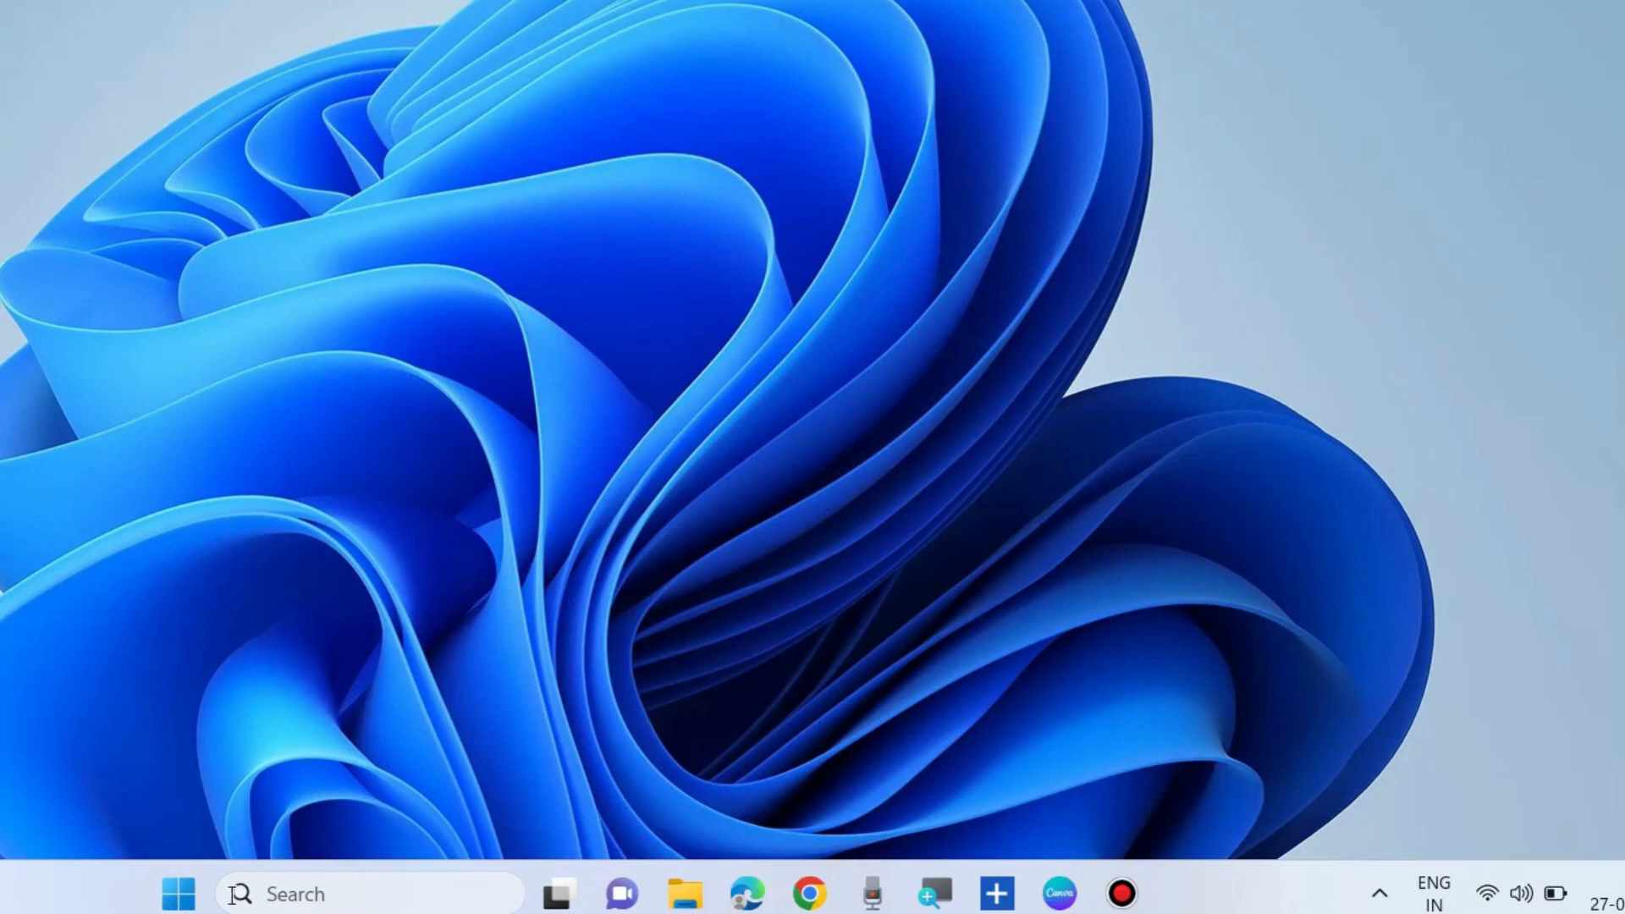
Reopen the Network Connections window by running ncpa.cpl
right_click(181, 893)
click(117, 727)
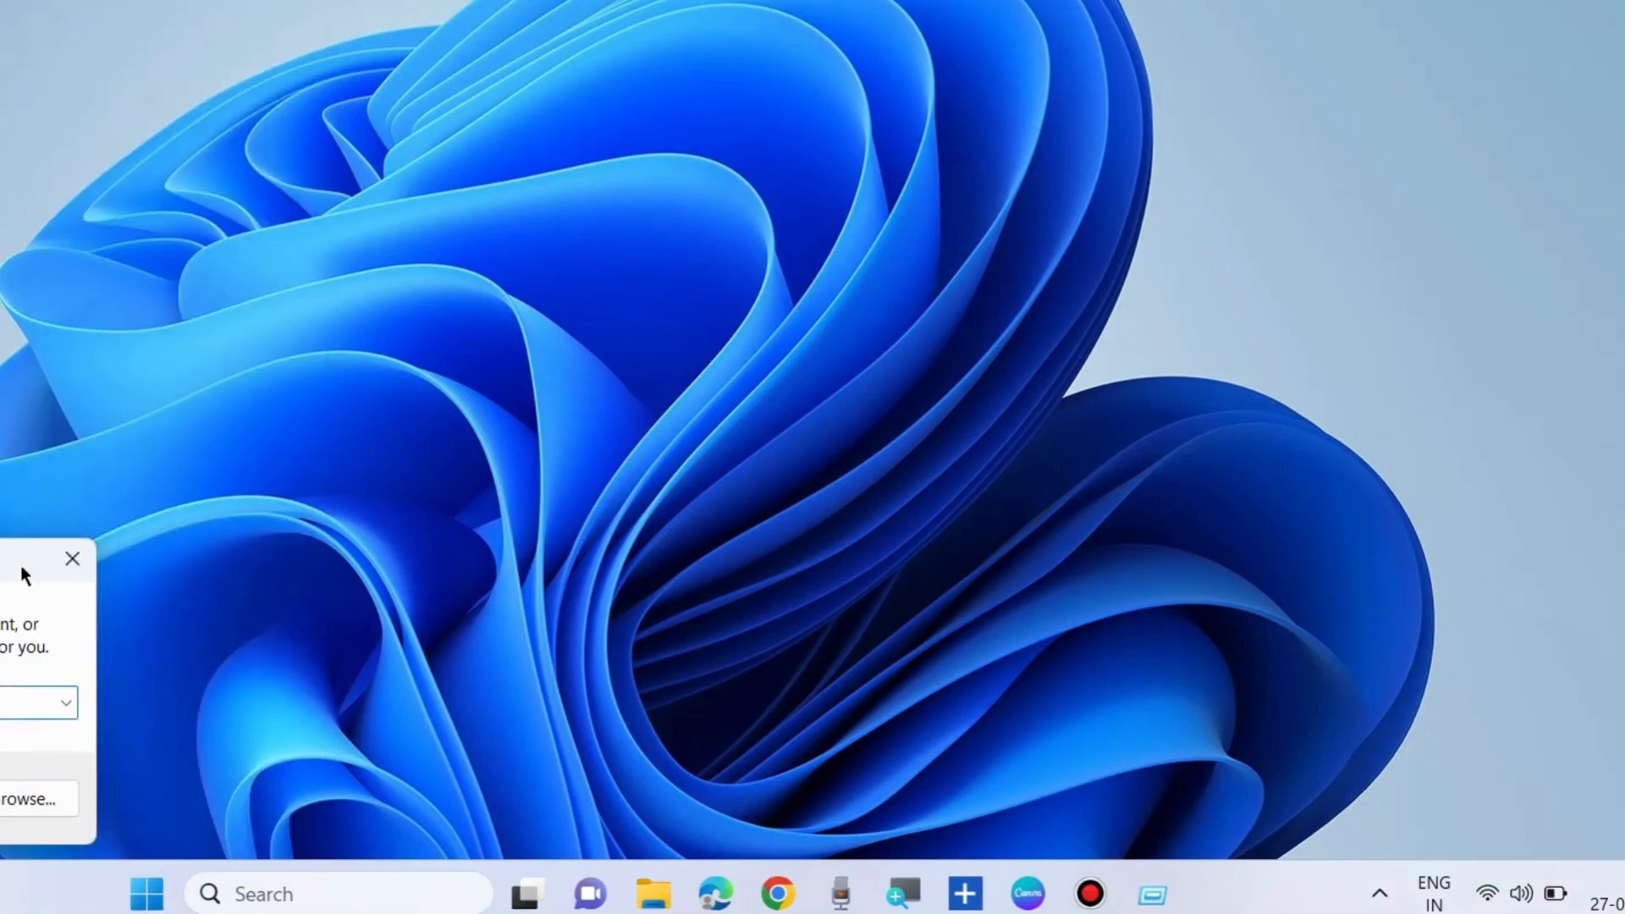
drag(68, 548, 821, 281)
text(ncpa)
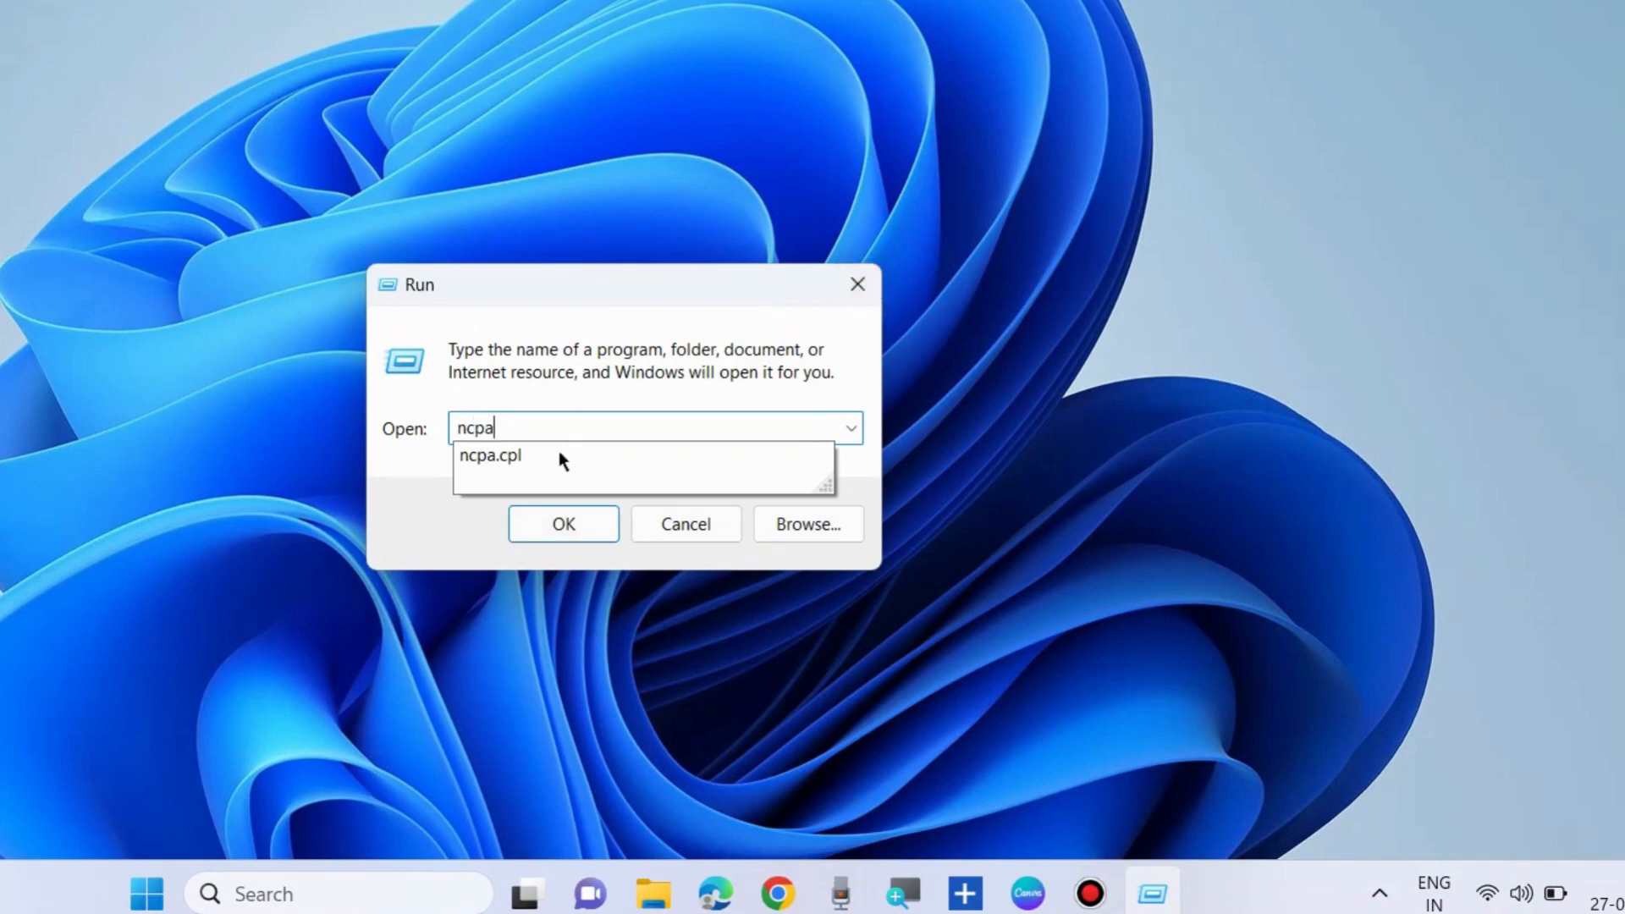
click(523, 455)
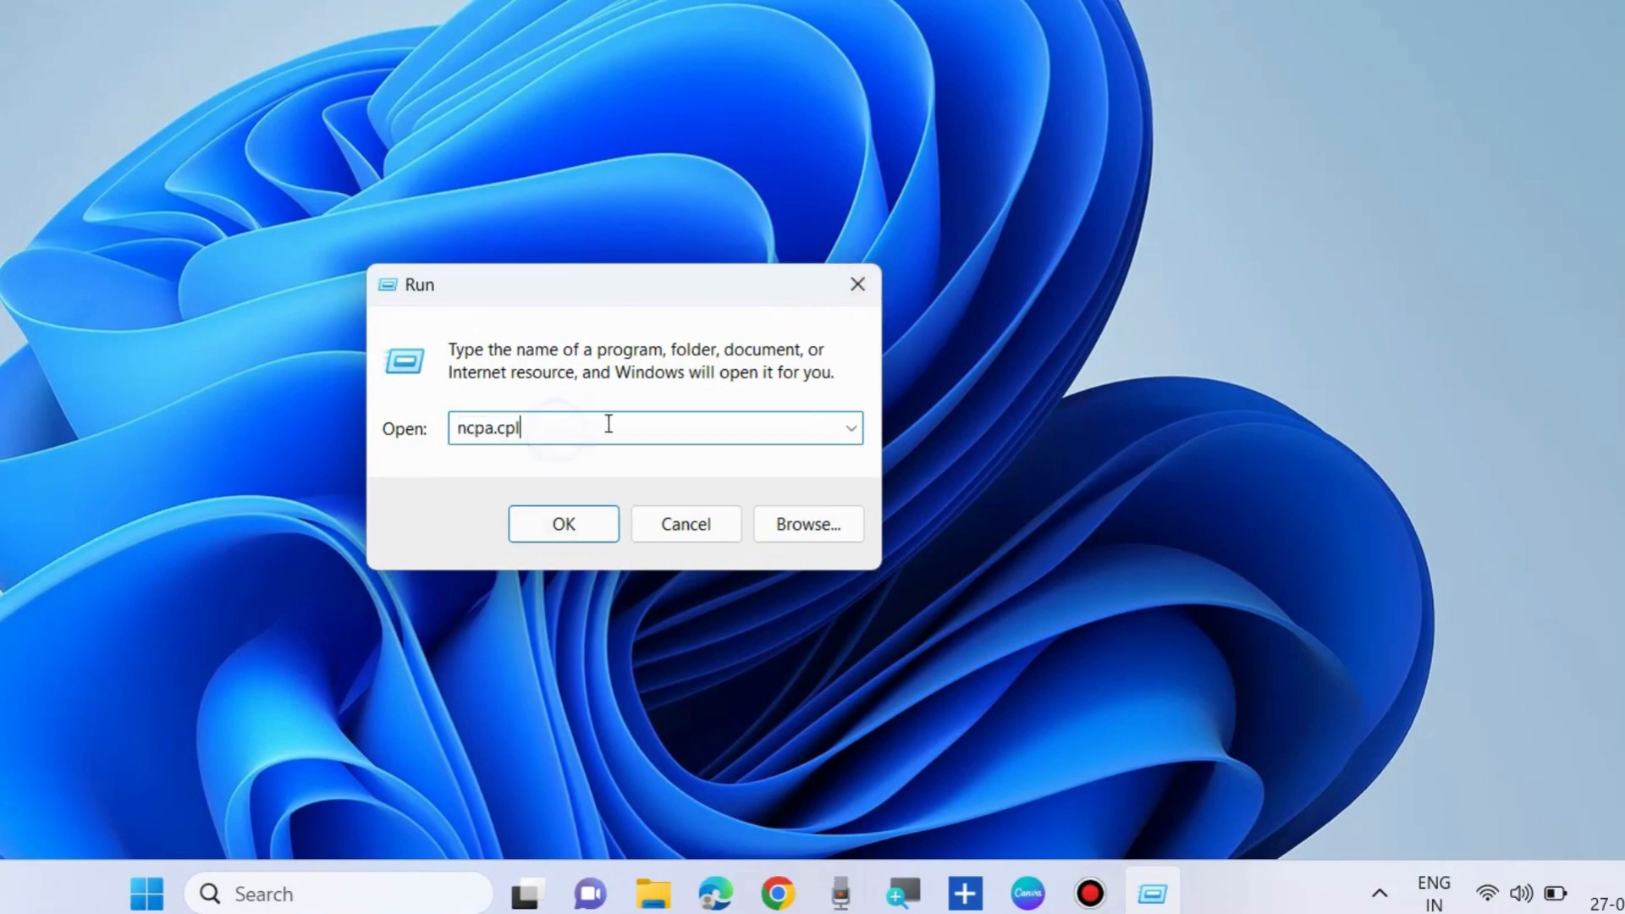
click(573, 528)
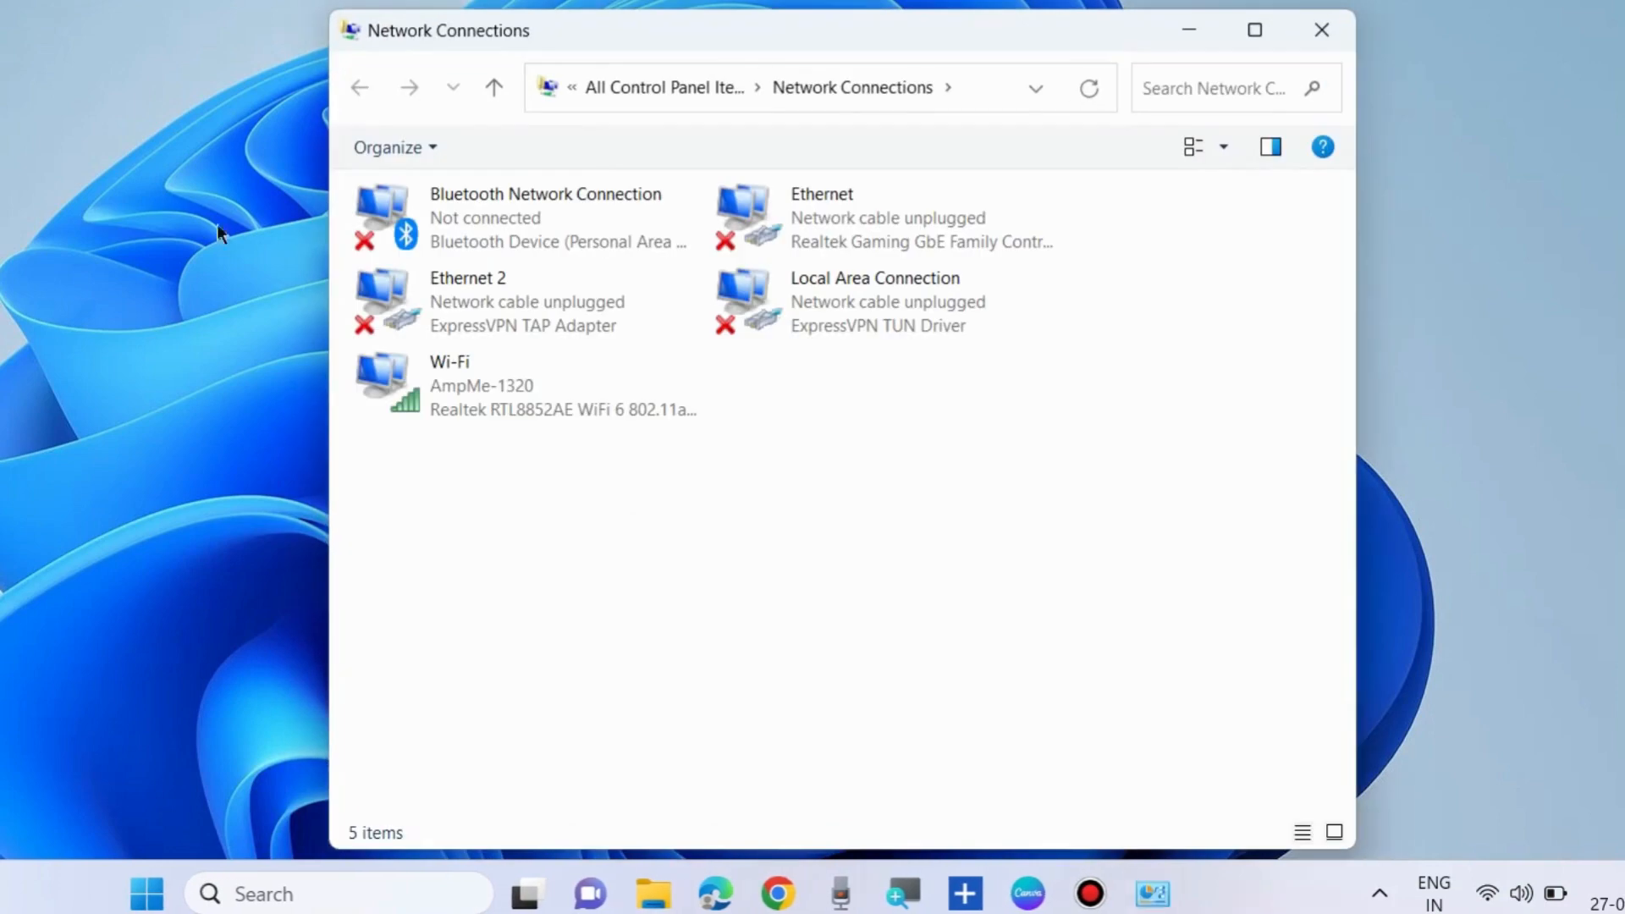
Open the configuration of the Realtek adapter from the Wi-Fi connection's properties and move its window fully into view
right_click(457, 368)
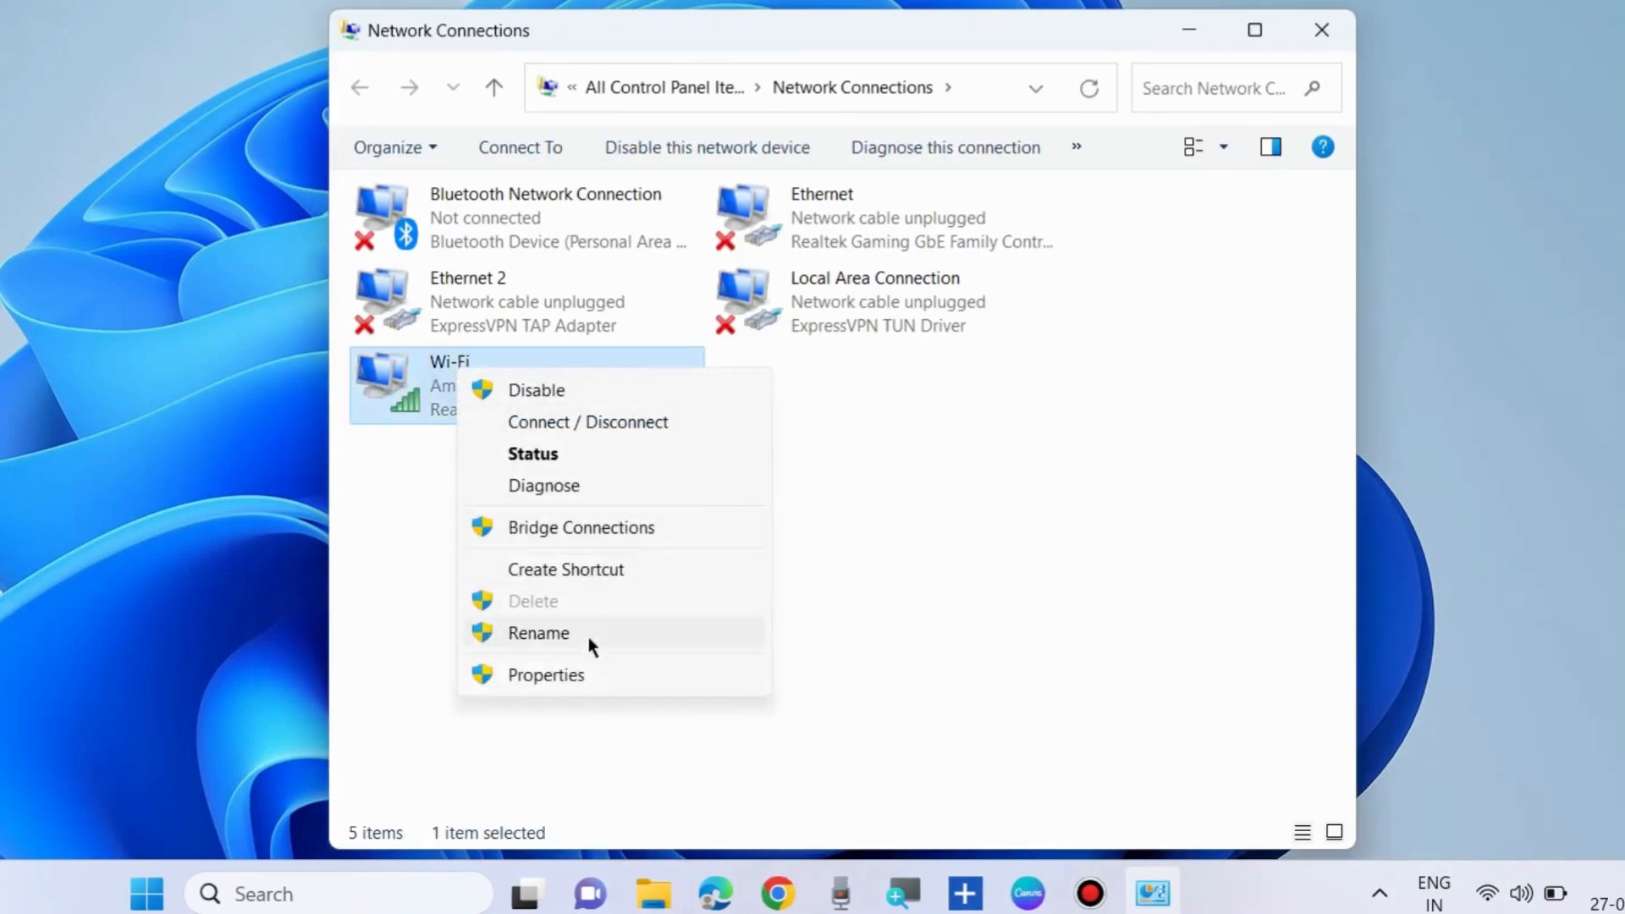
click(535, 675)
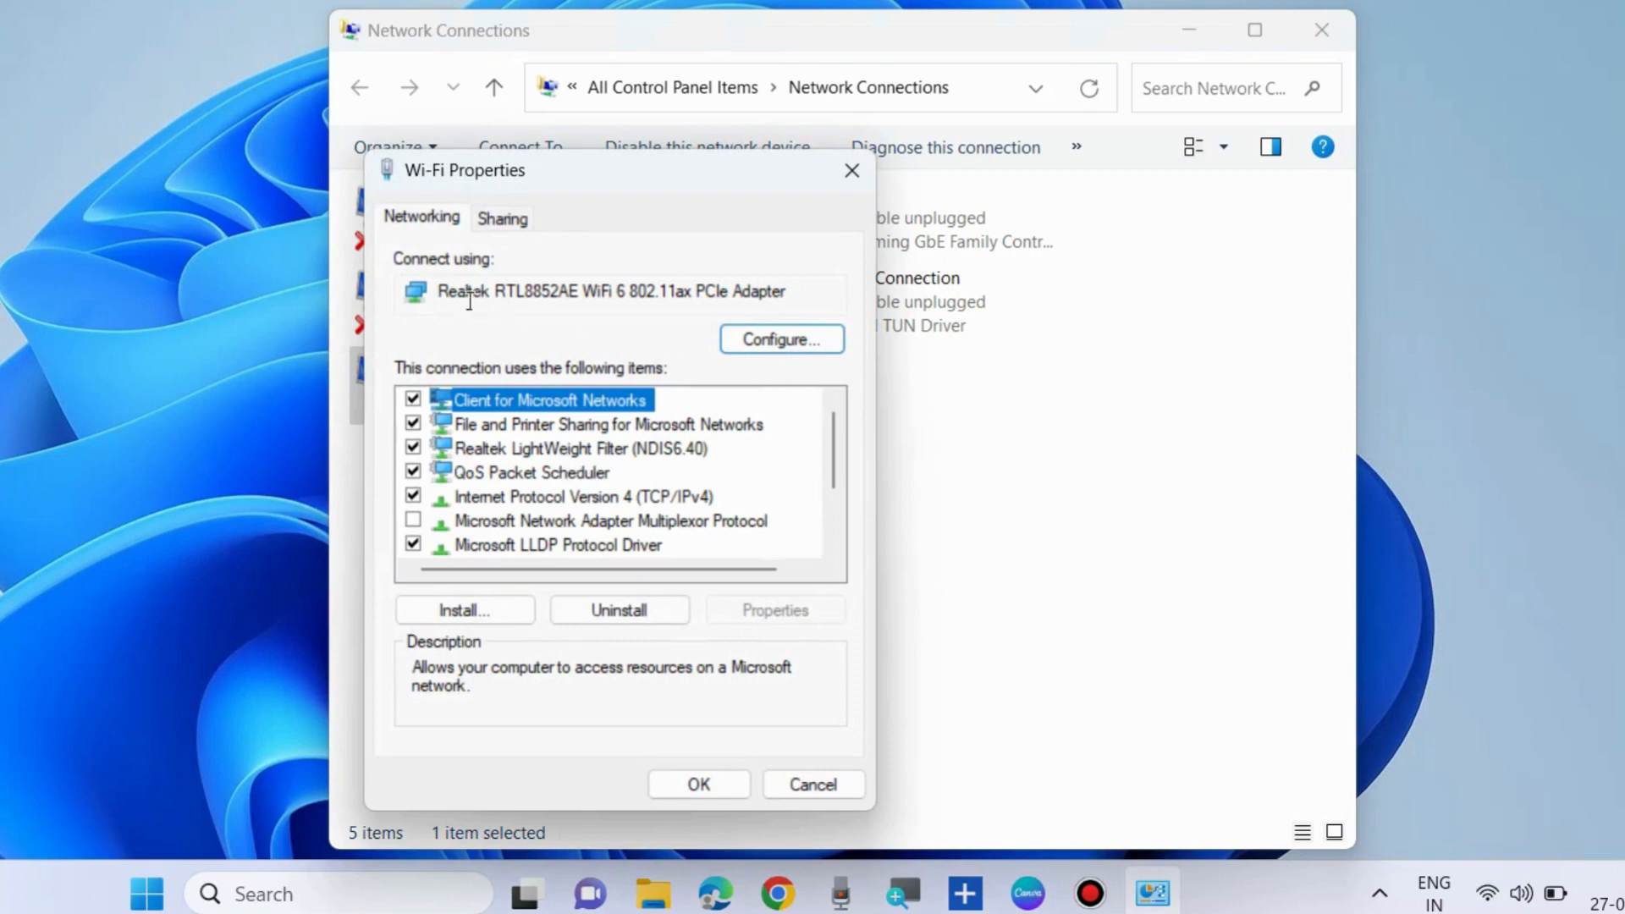
click(775, 347)
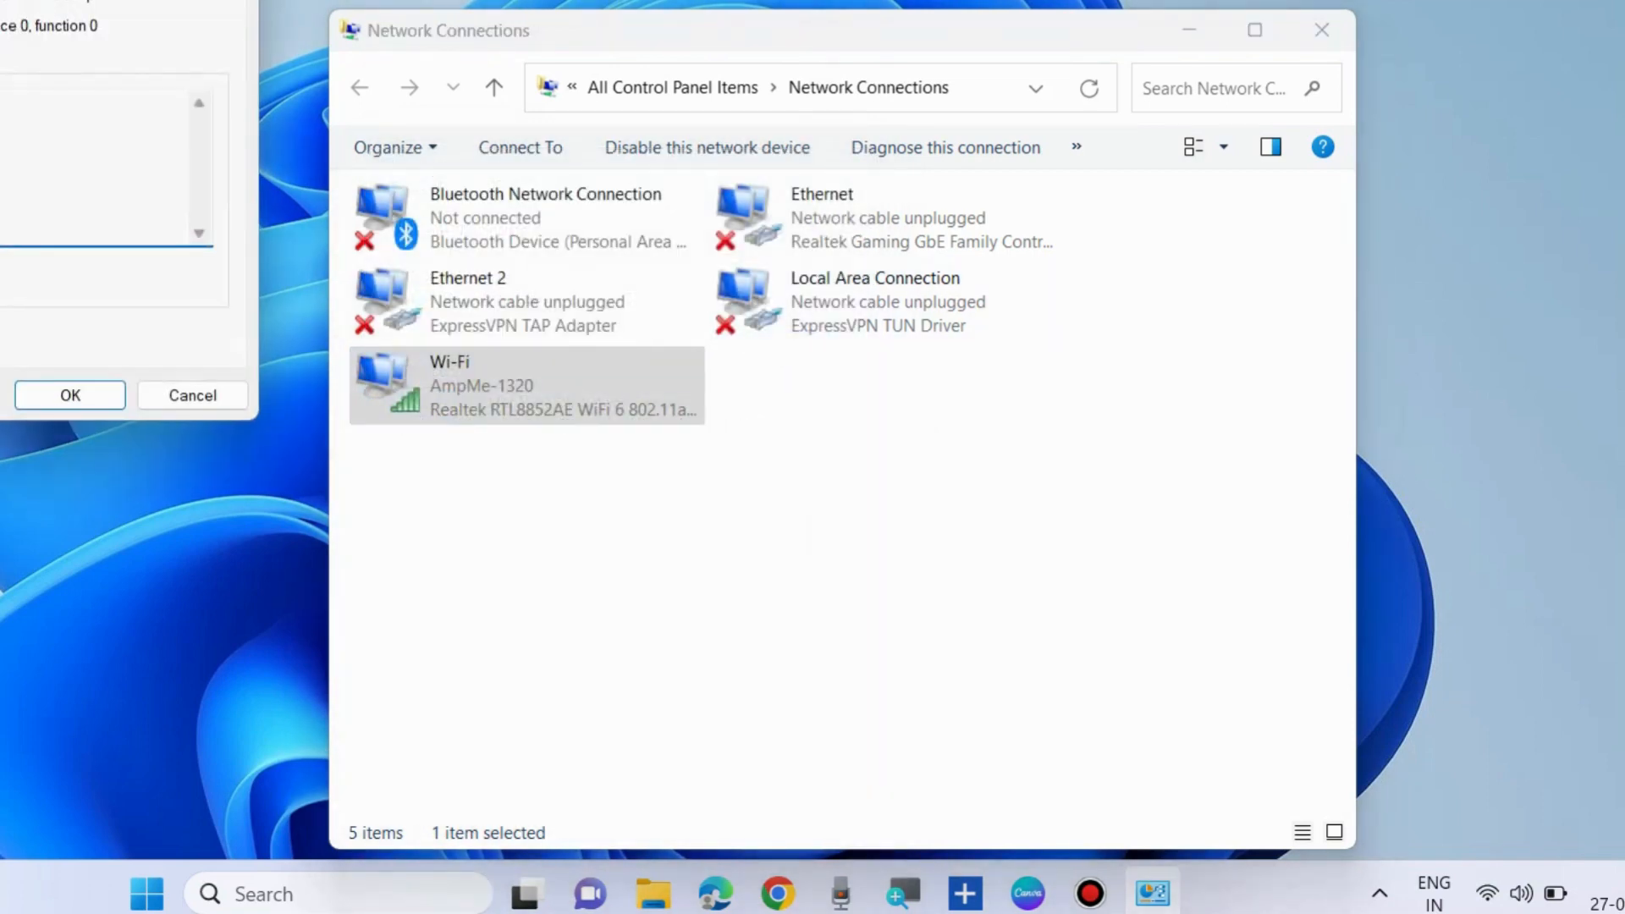
drag(142, 0, 936, 33)
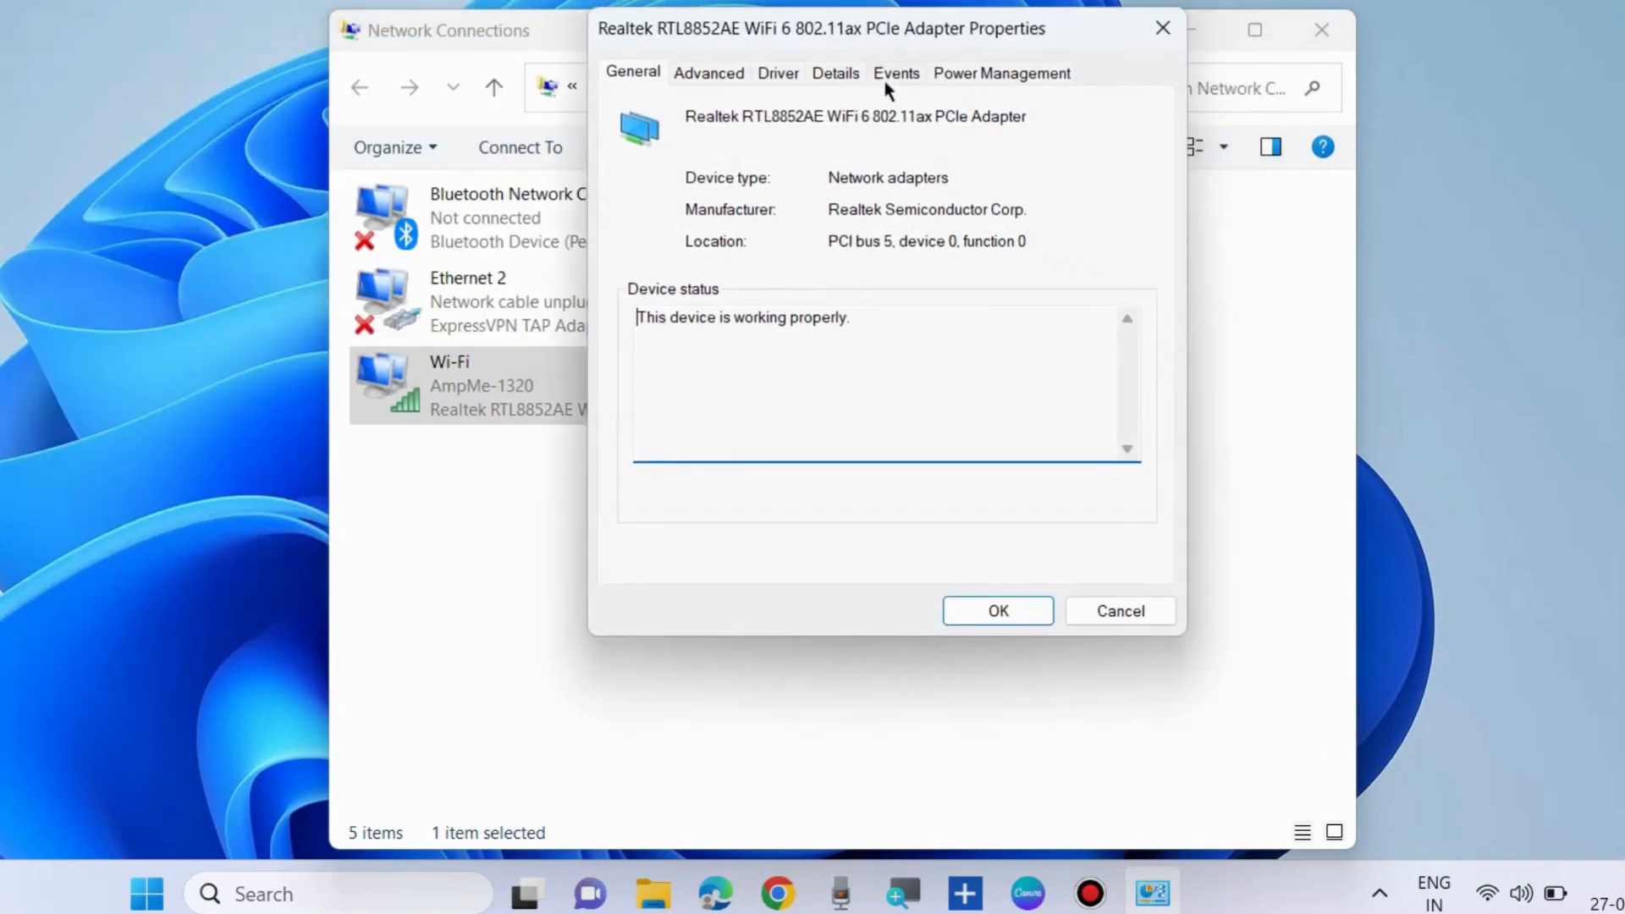
Set the adapter's advanced 802.11d property to Enabled
click(710, 75)
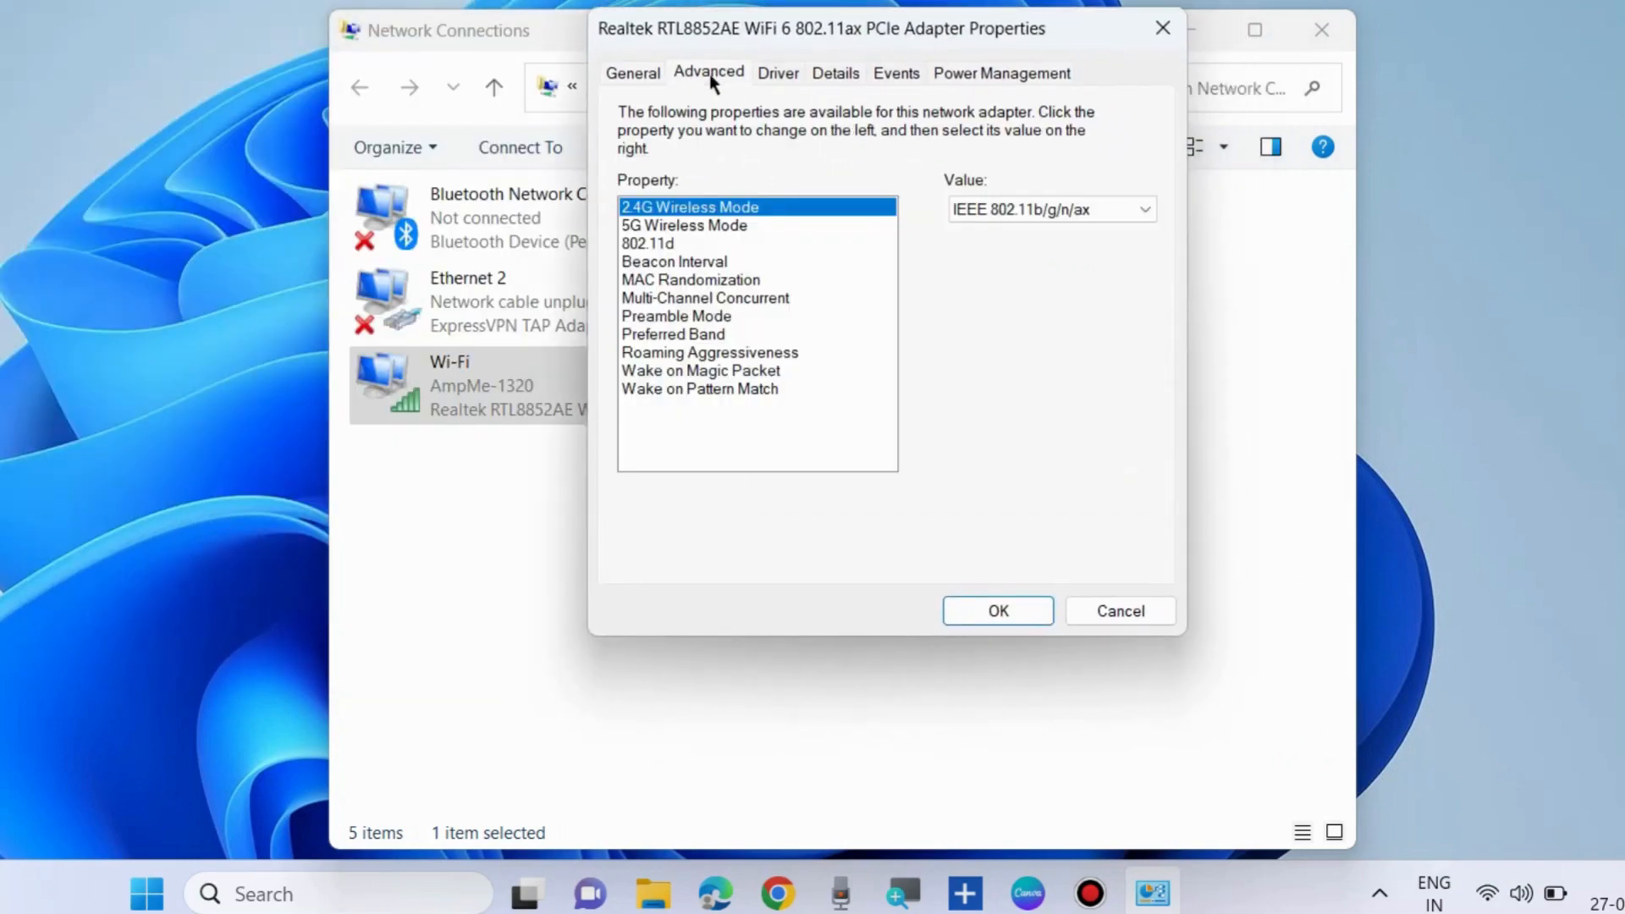
click(655, 245)
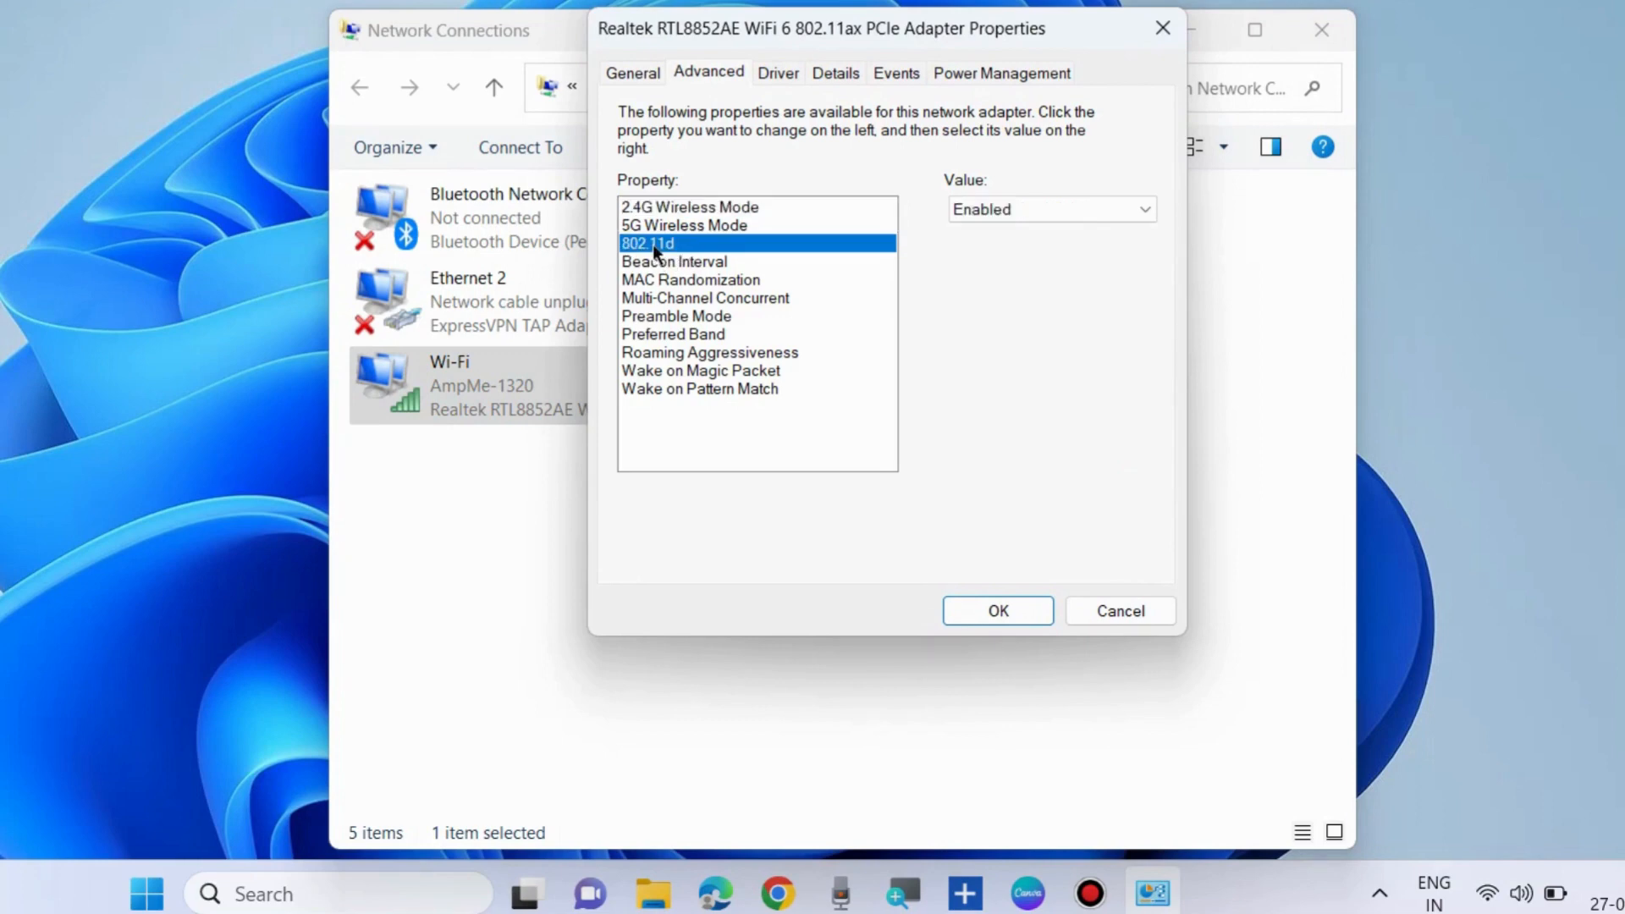
click(1072, 212)
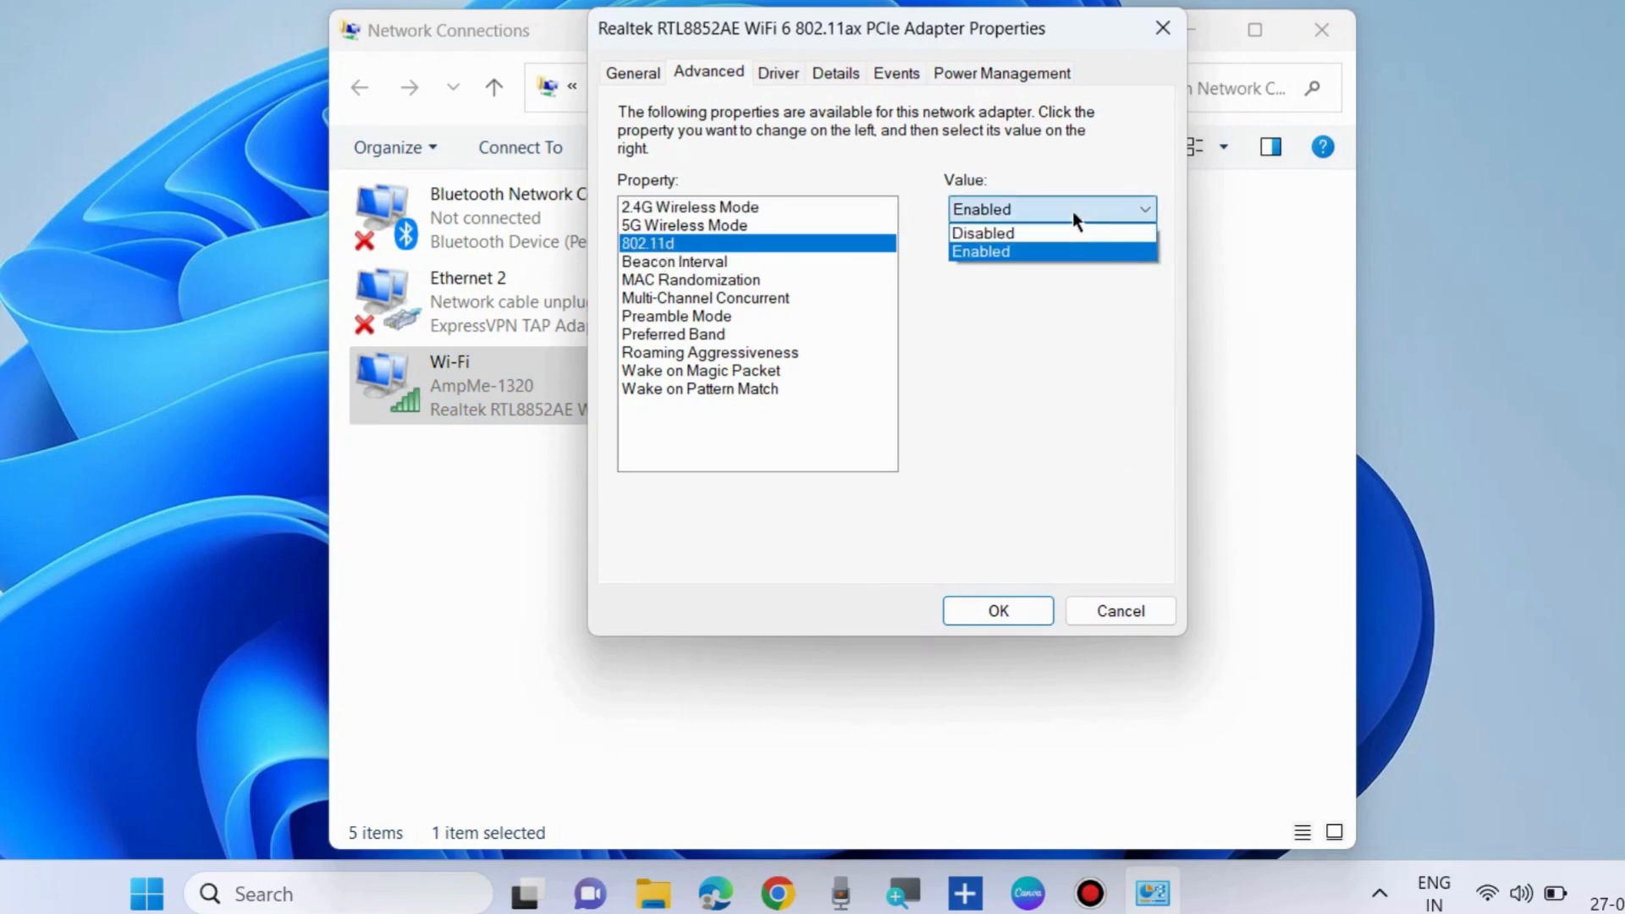
click(1037, 252)
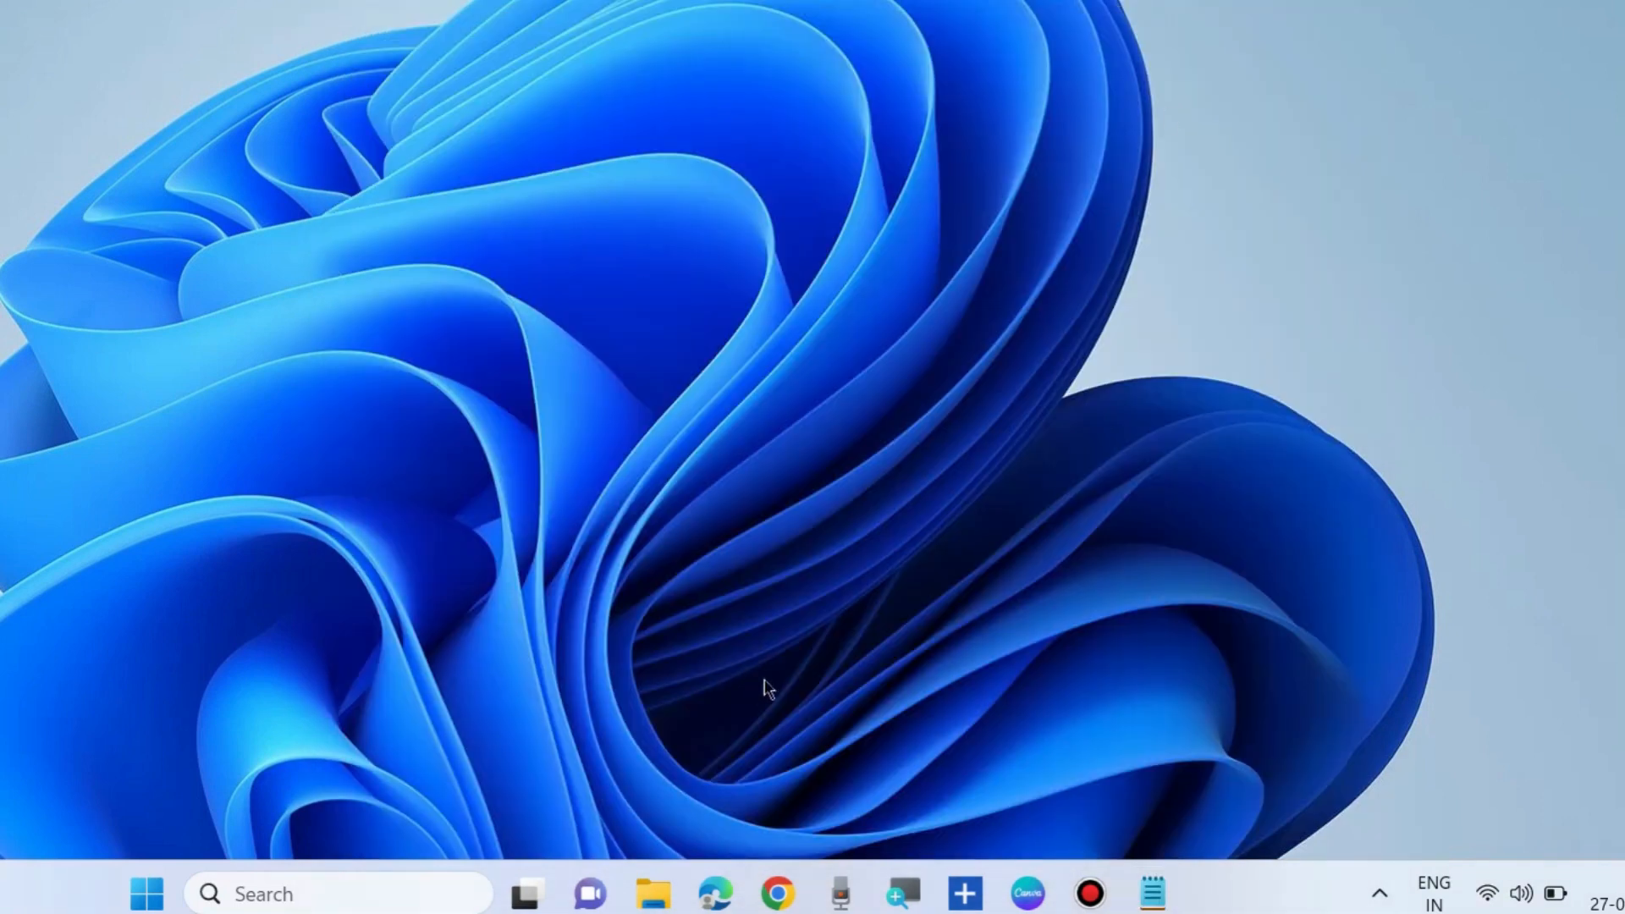
Search Windows for the Services app and open it
click(322, 890)
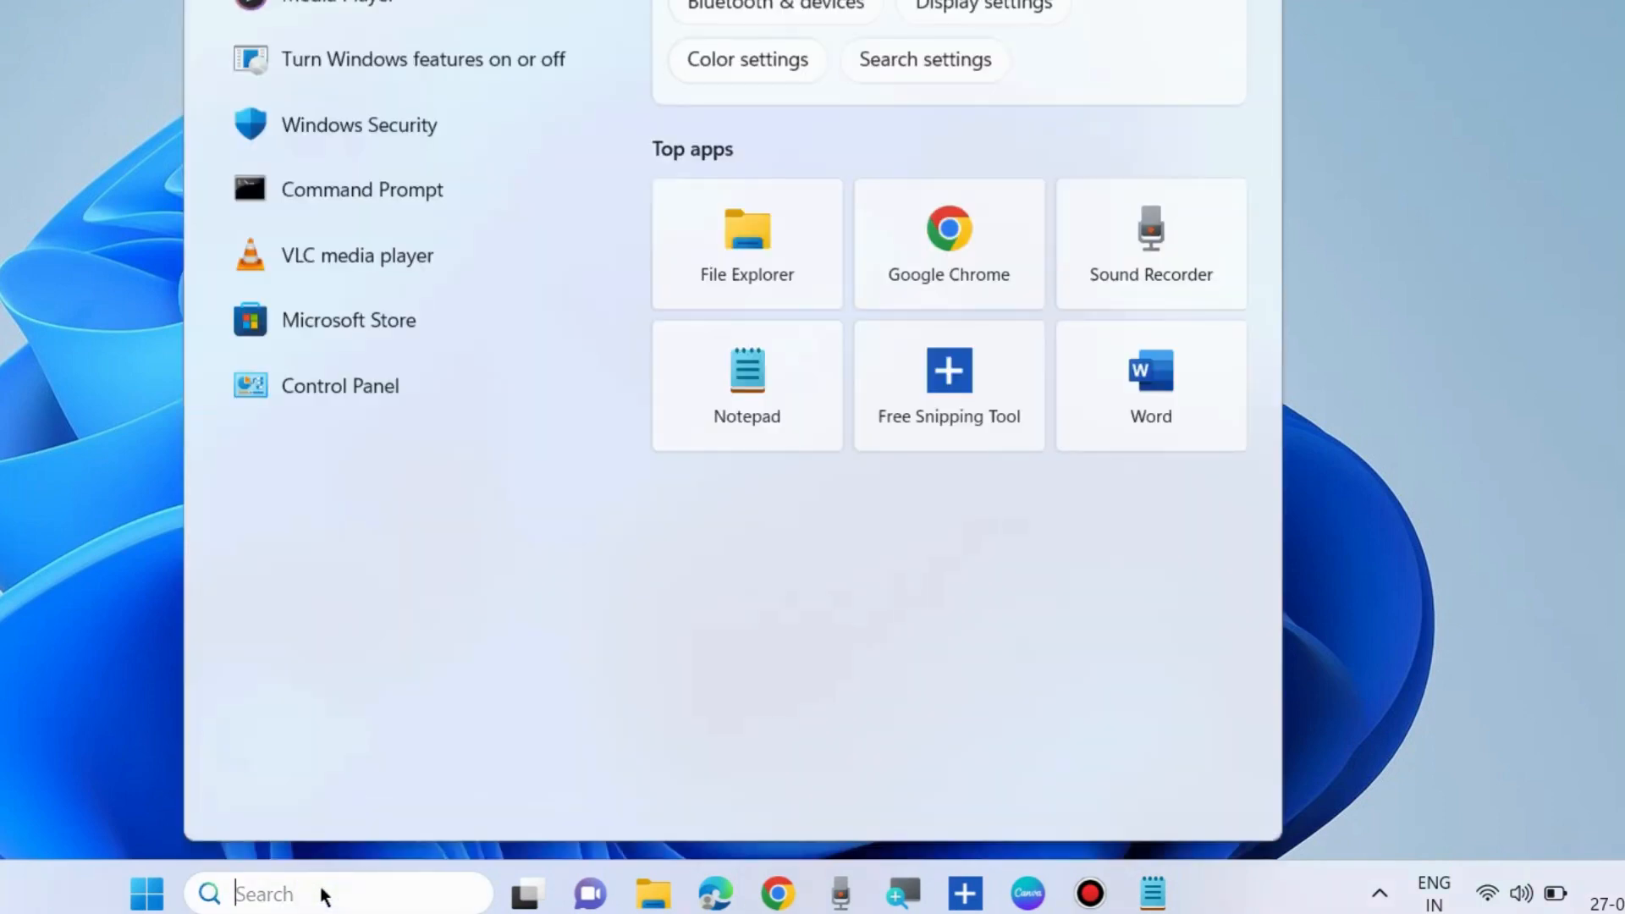
text(servoces)
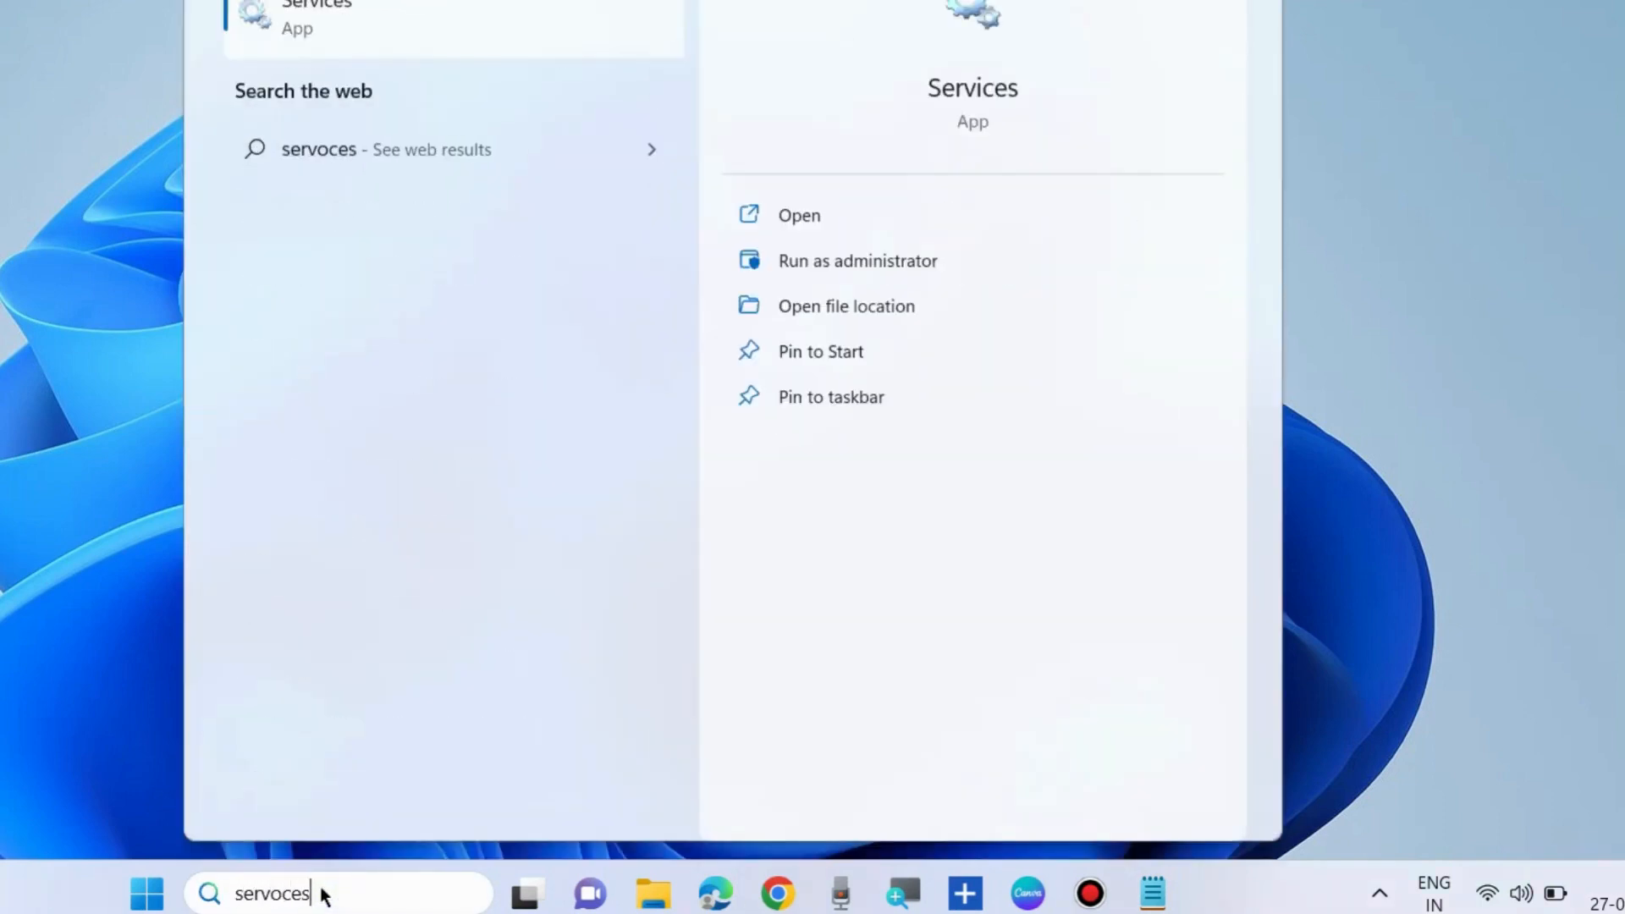
click(800, 222)
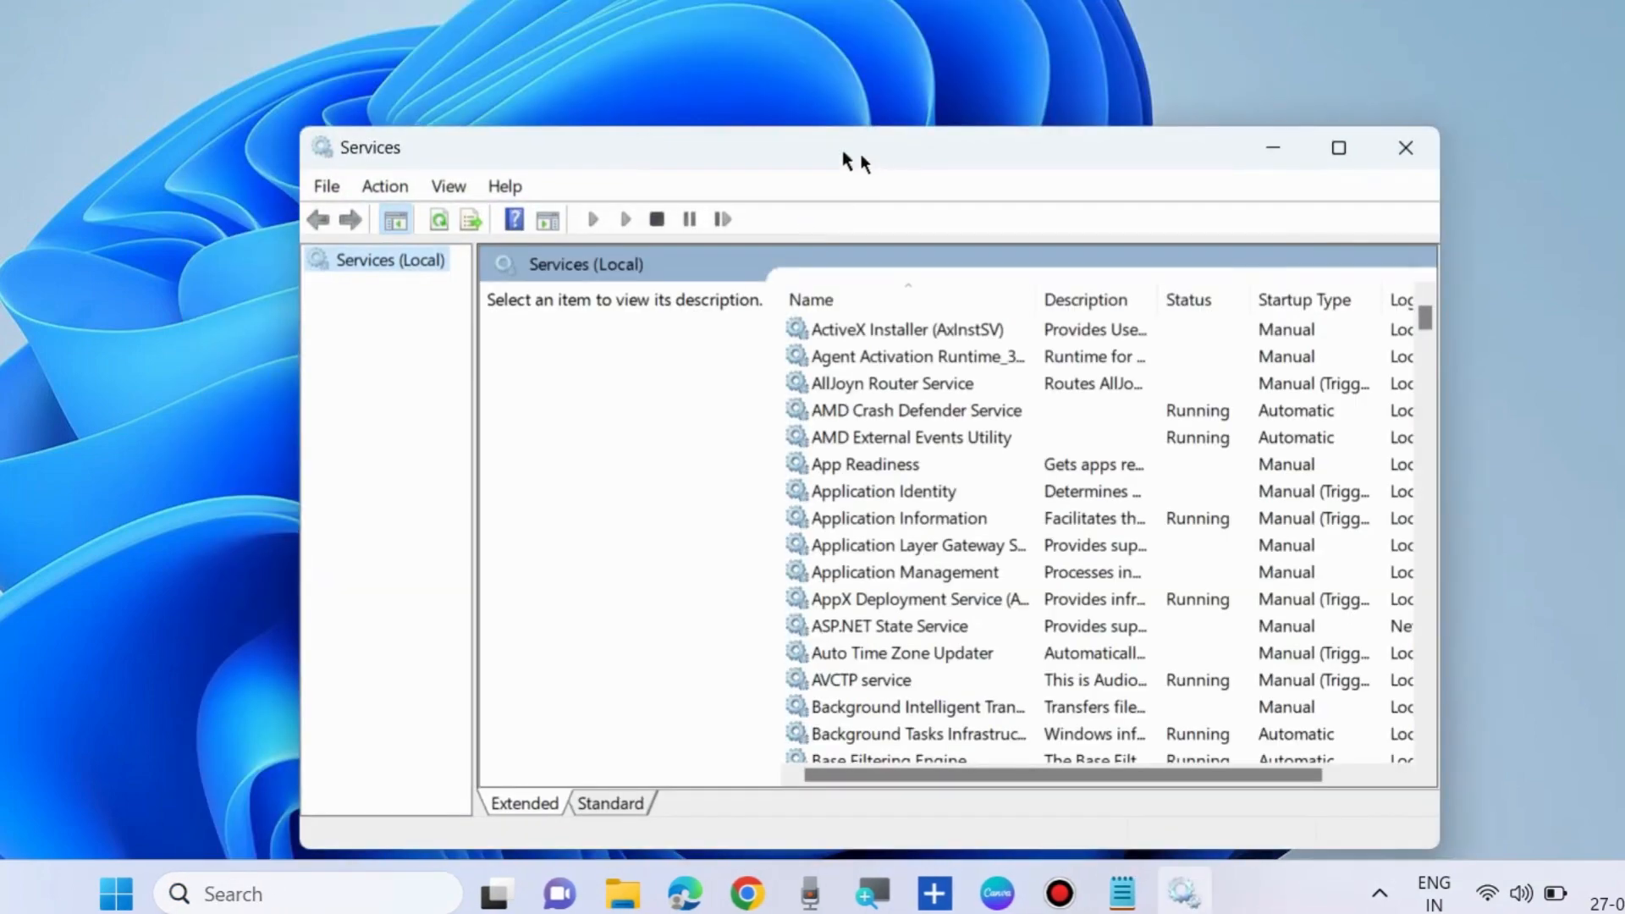
Switch to the Notepad document listing the network services and arrange it side by side with the Services window
drag(853, 160, 346, 0)
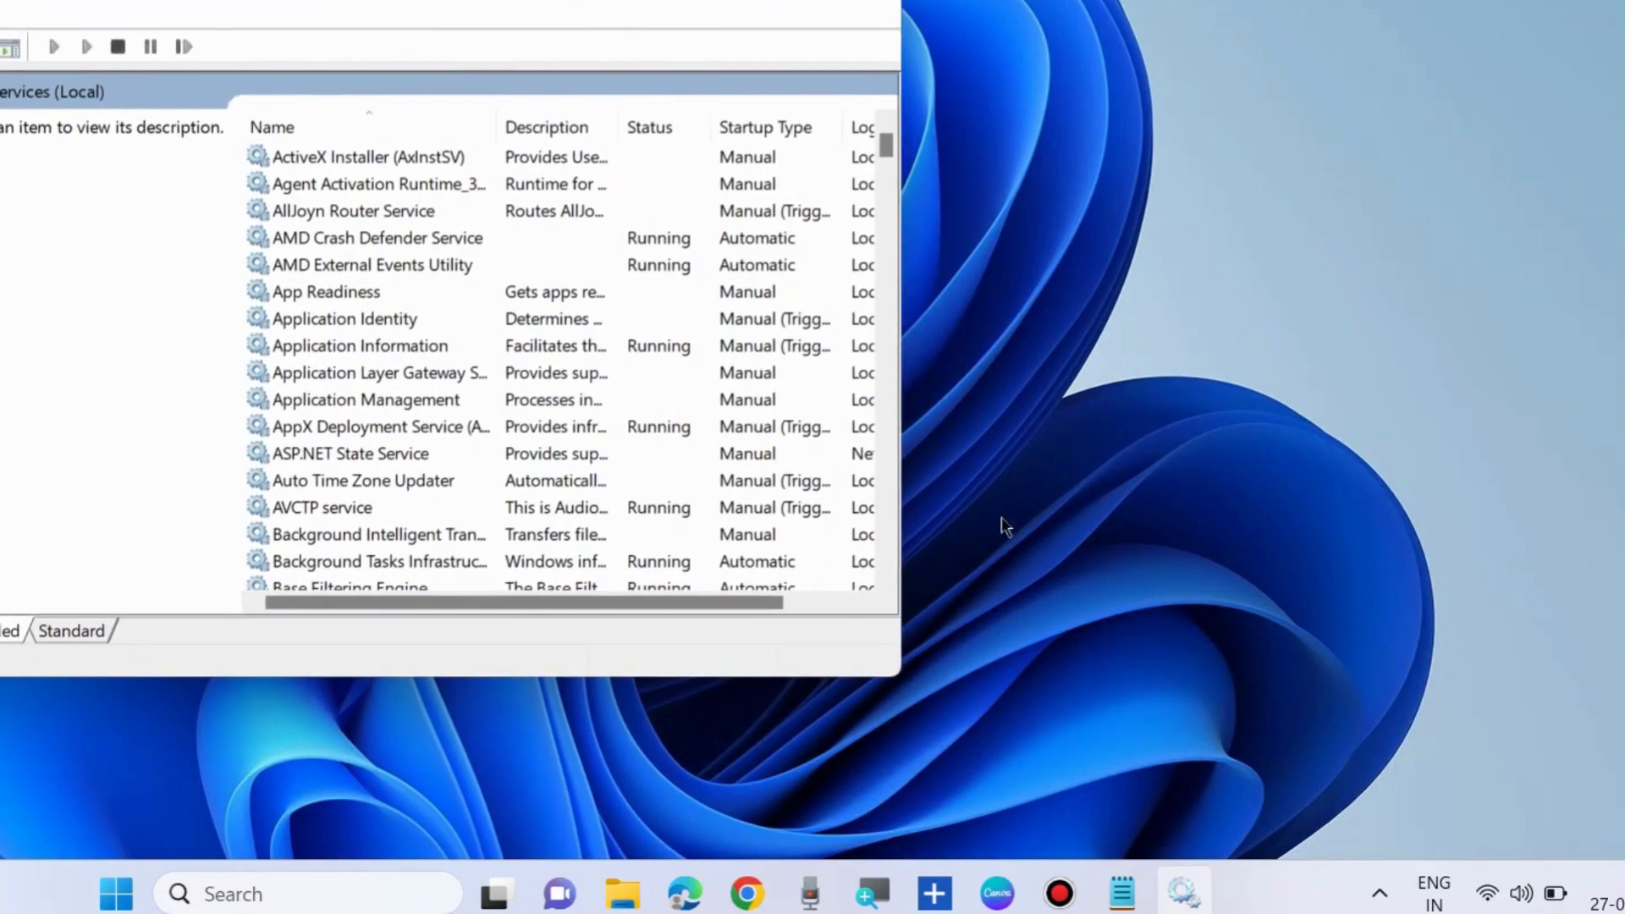
click(1122, 893)
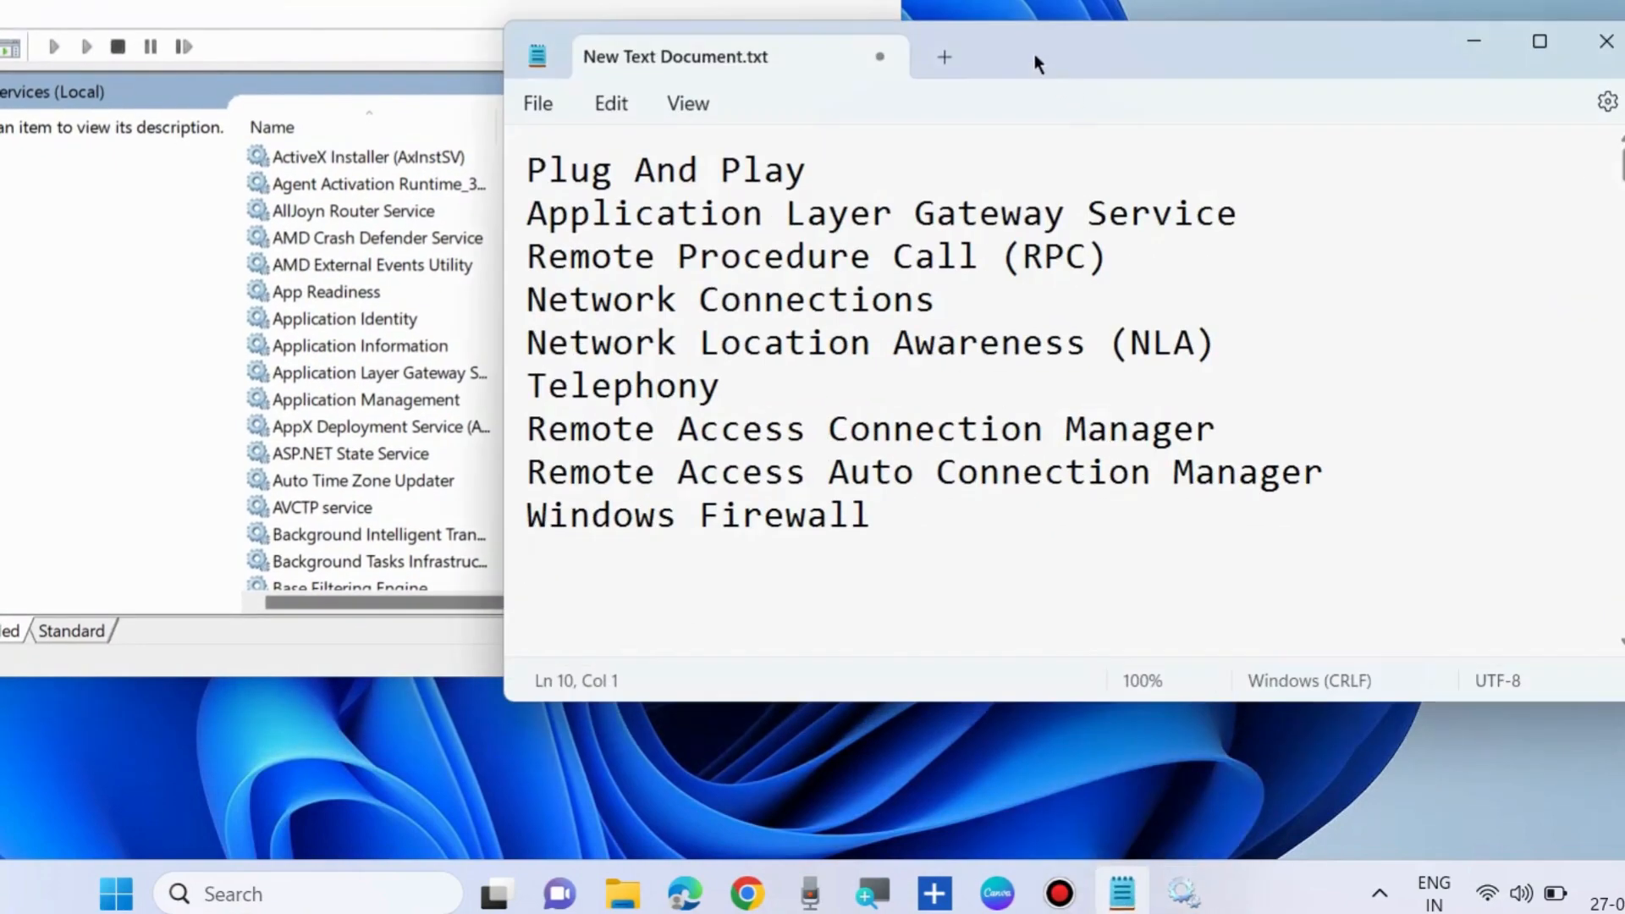
drag(1037, 64, 1461, 30)
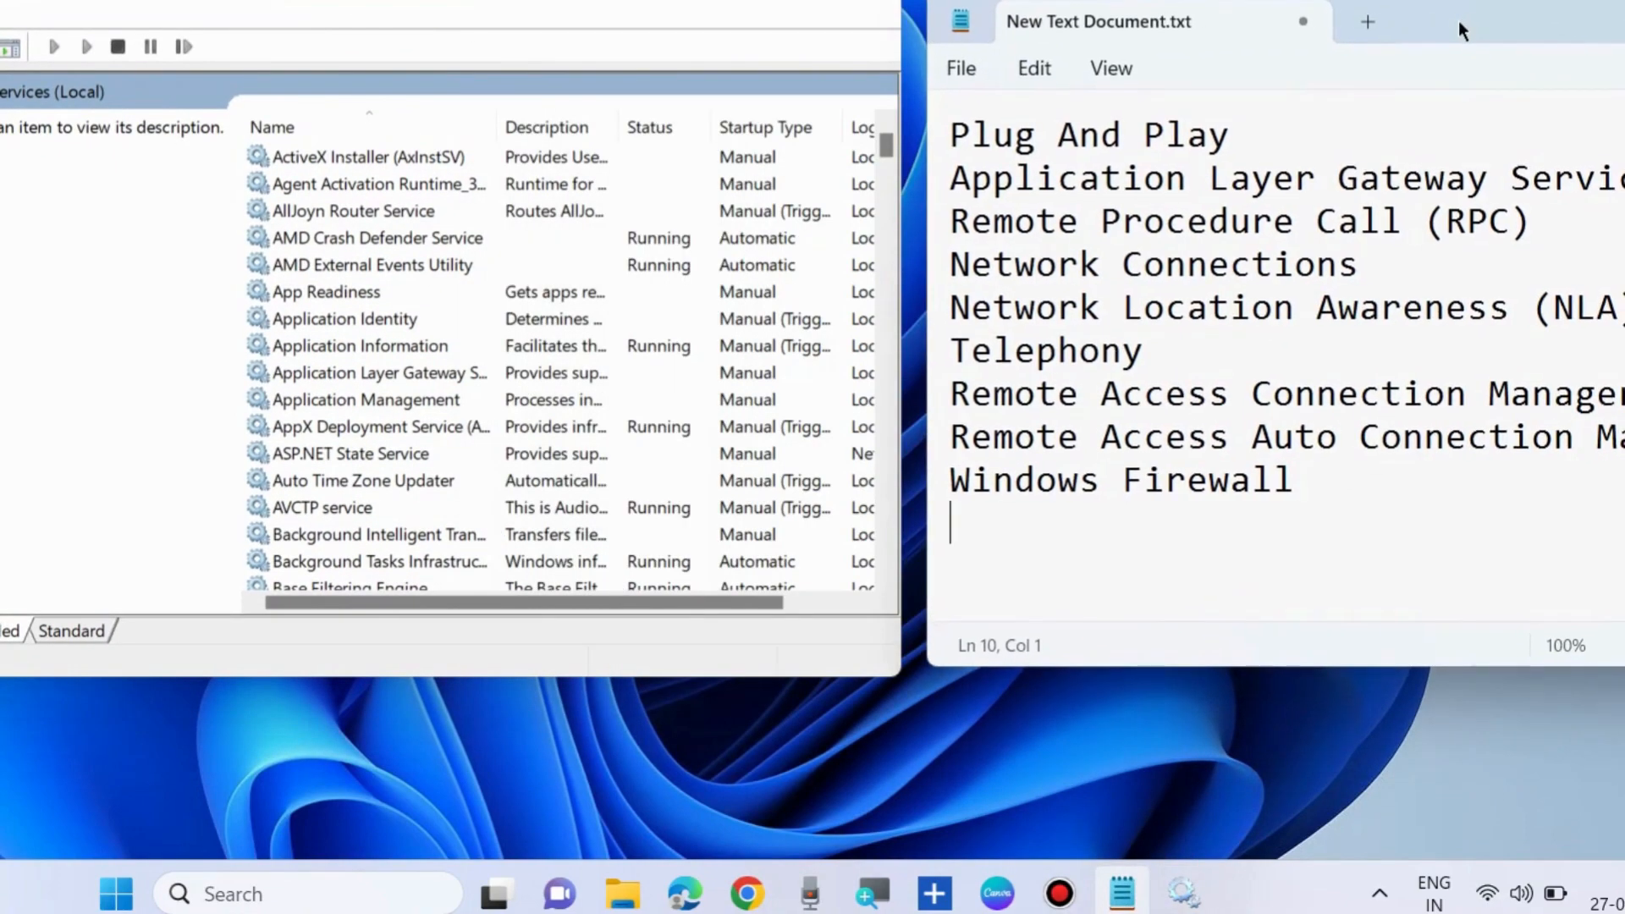
drag(482, 4, 345, 24)
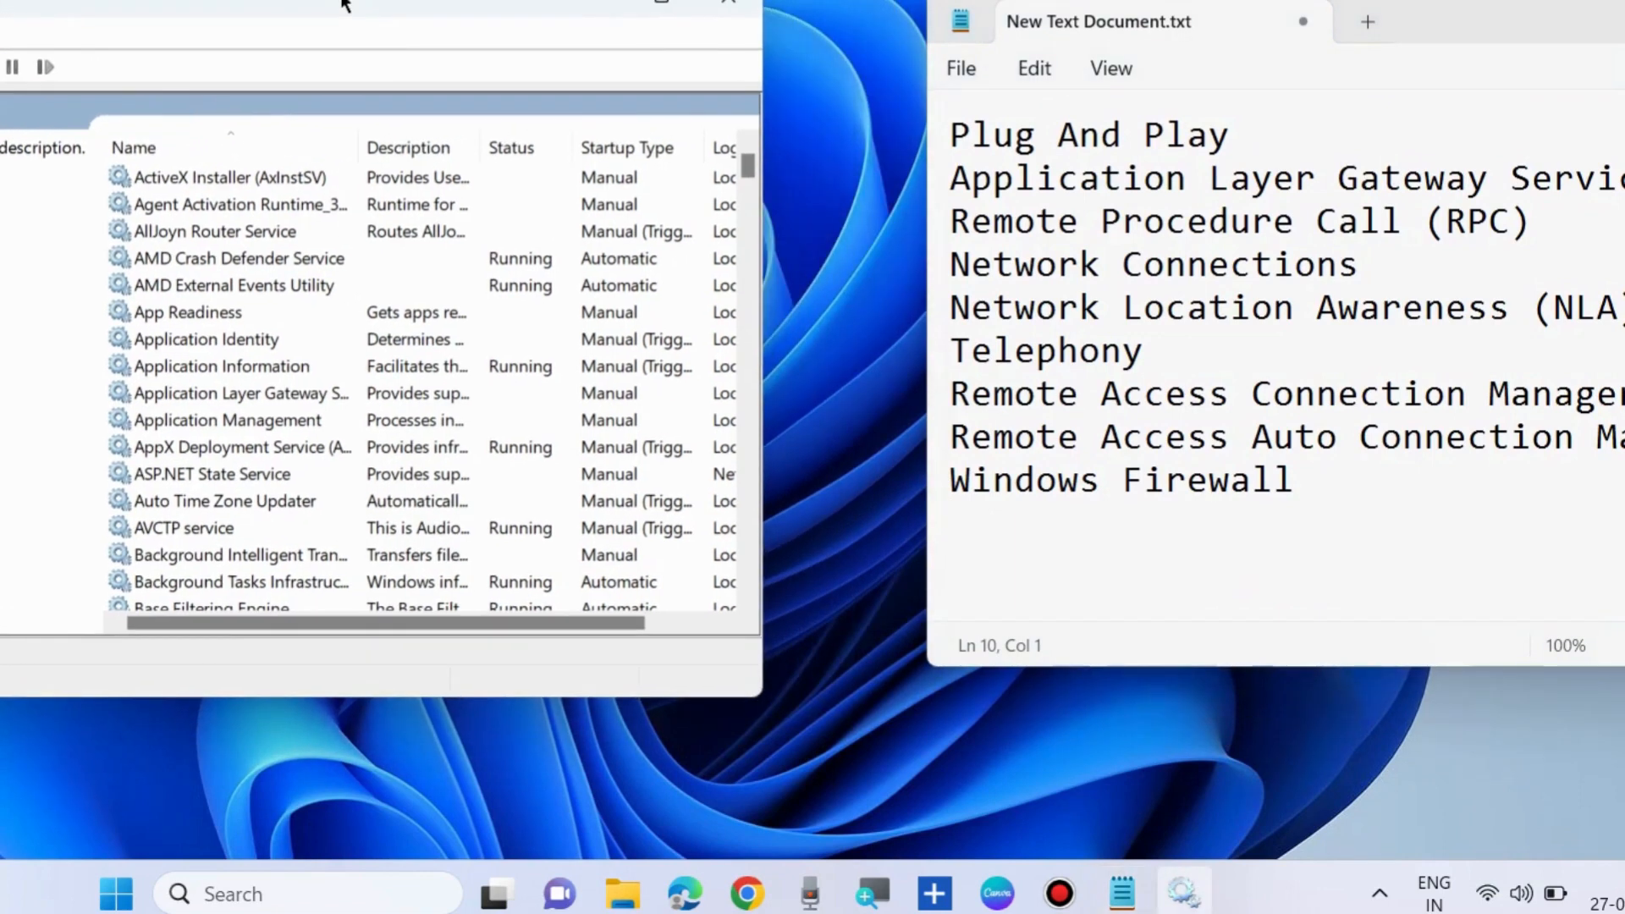
drag(1469, 28, 1338, 41)
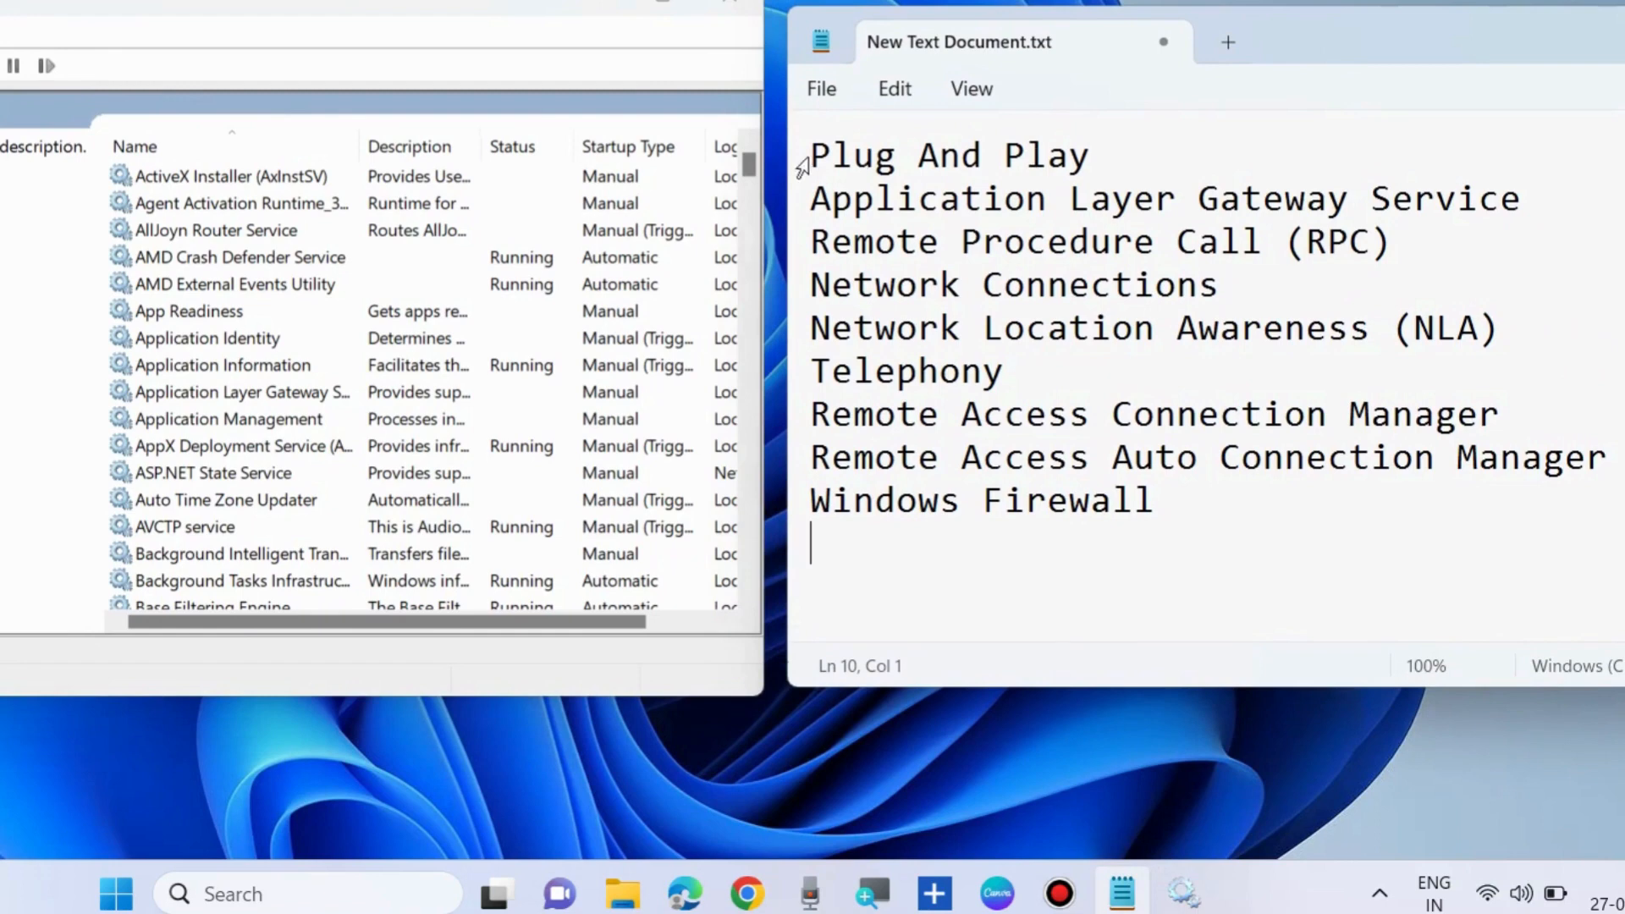
Go through the service names in the text document one by one, from Plug And Play to Windows Firewall
drag(809, 156, 1228, 164)
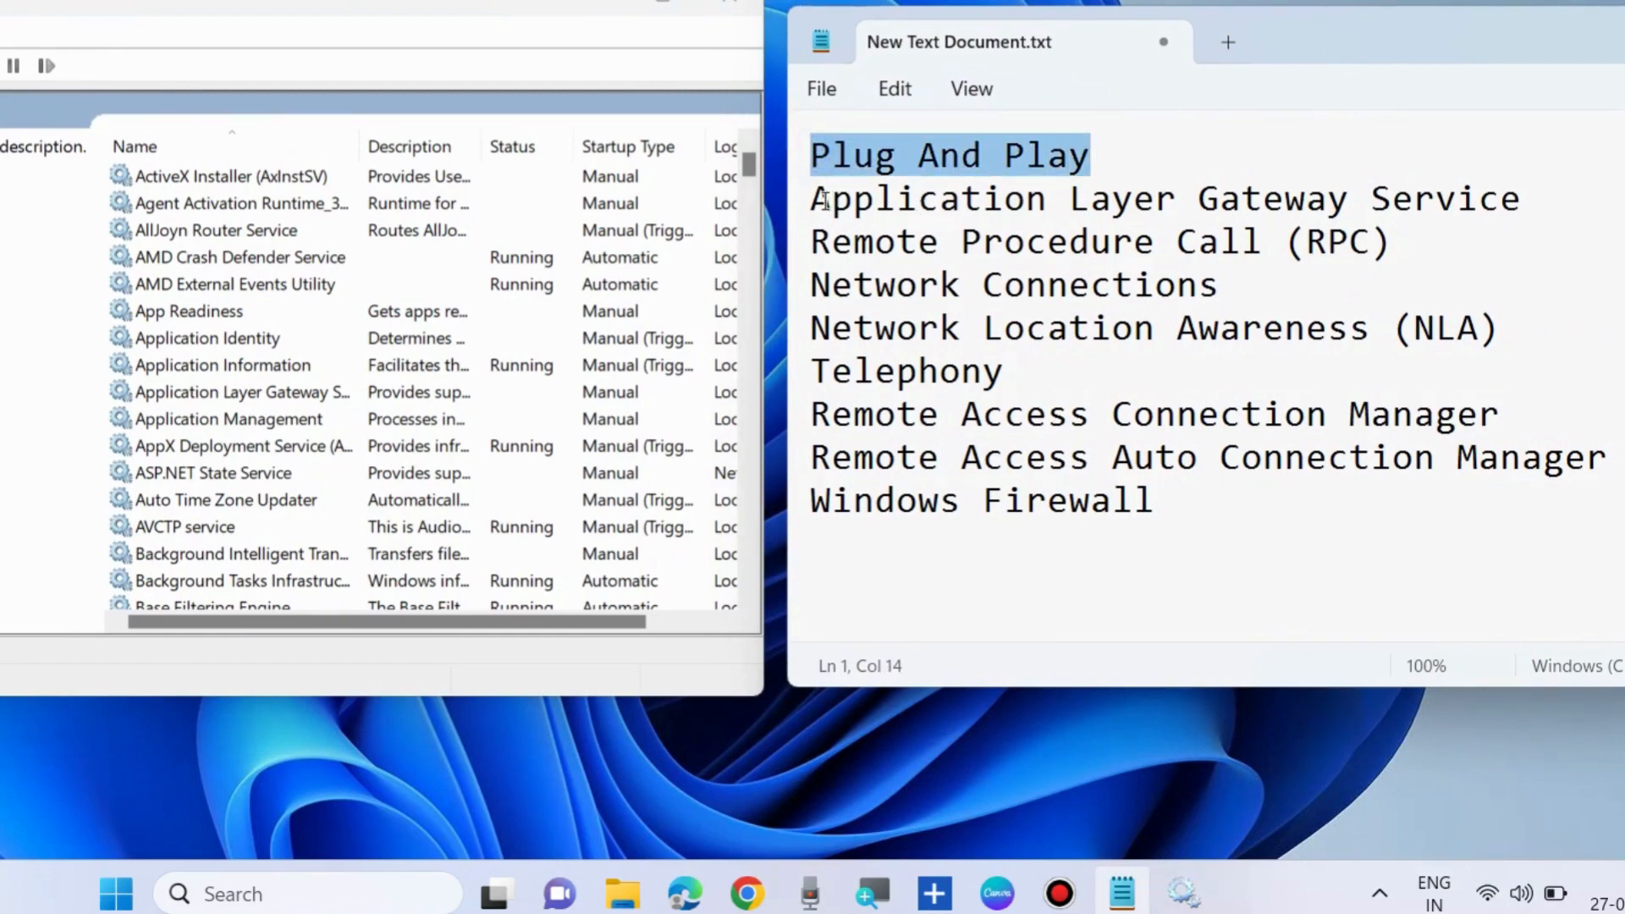
drag(814, 200, 1523, 200)
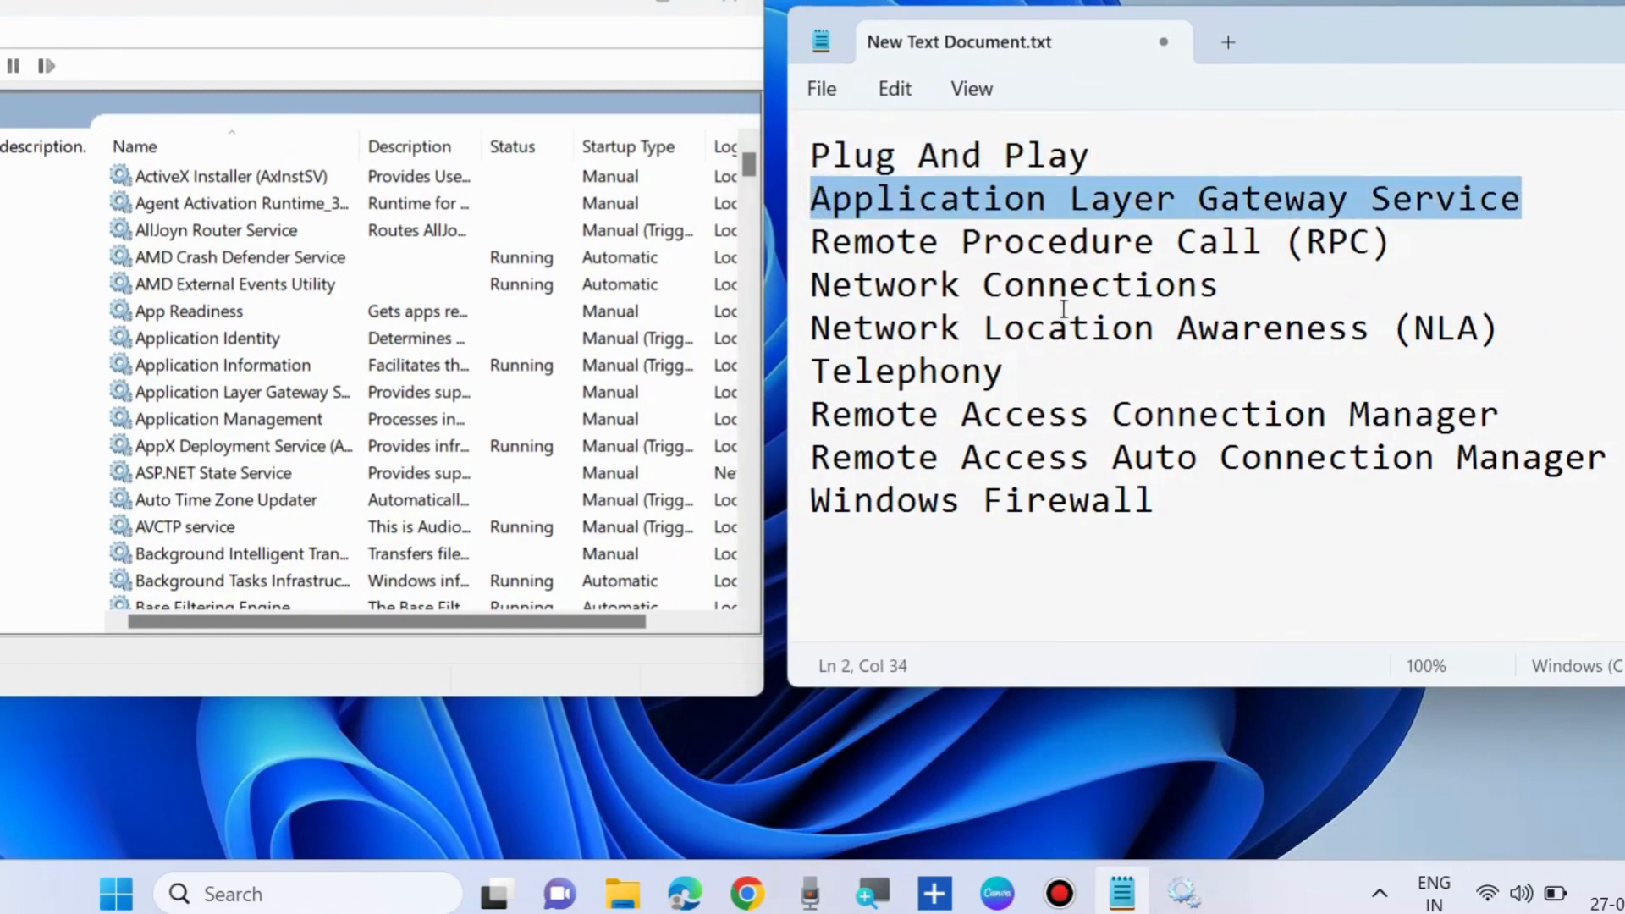
drag(814, 244, 1390, 241)
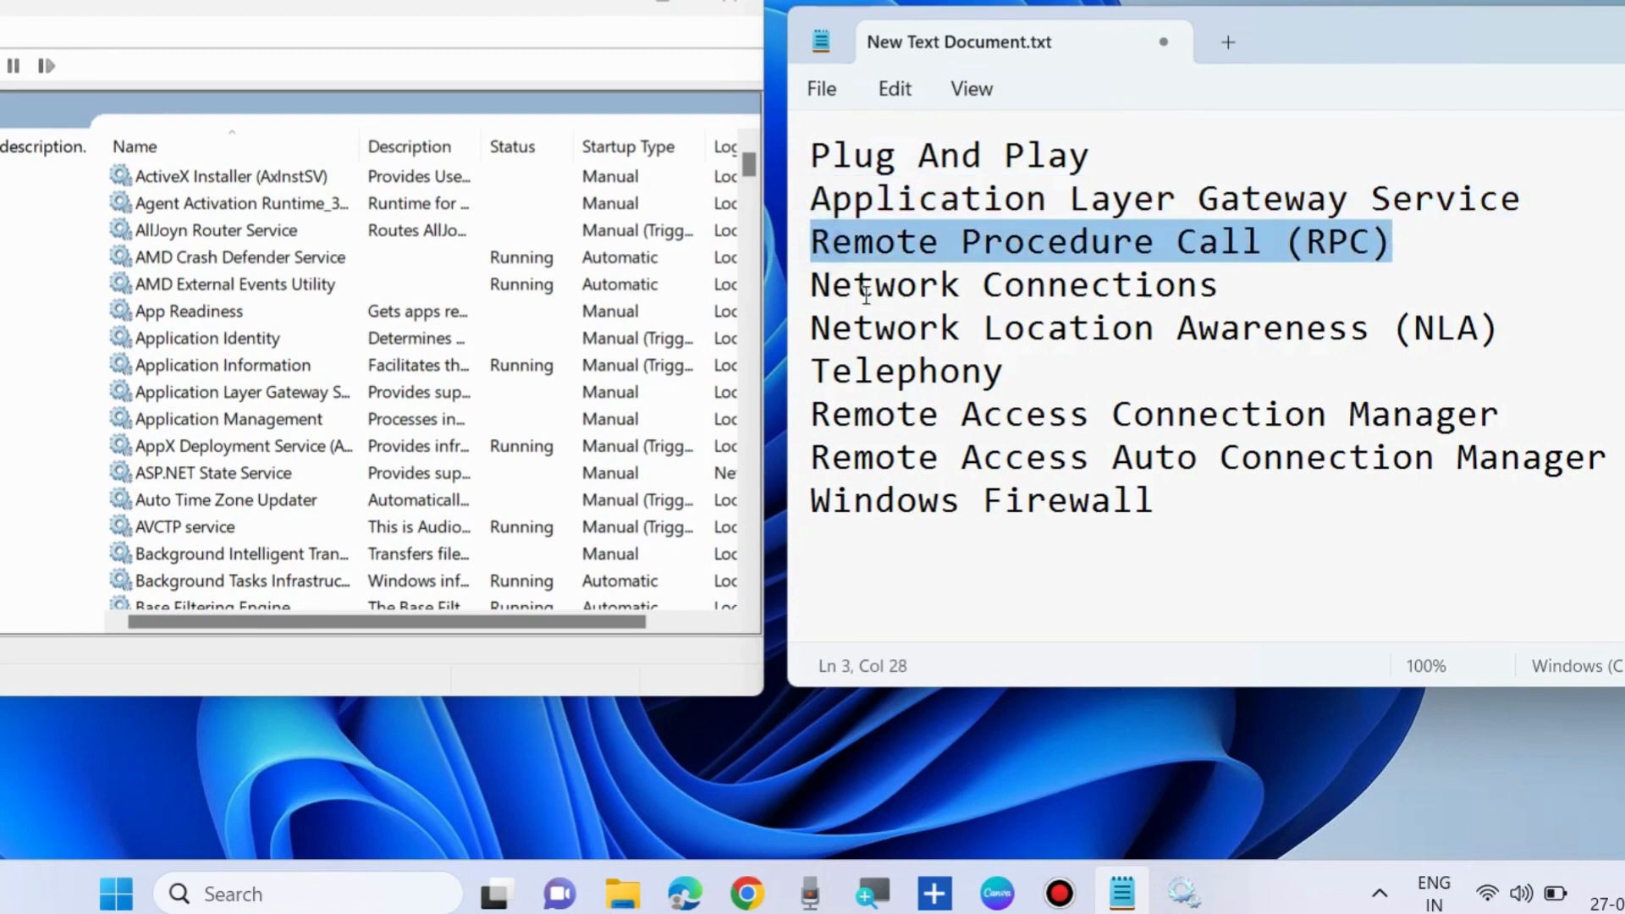
drag(812, 285, 1231, 276)
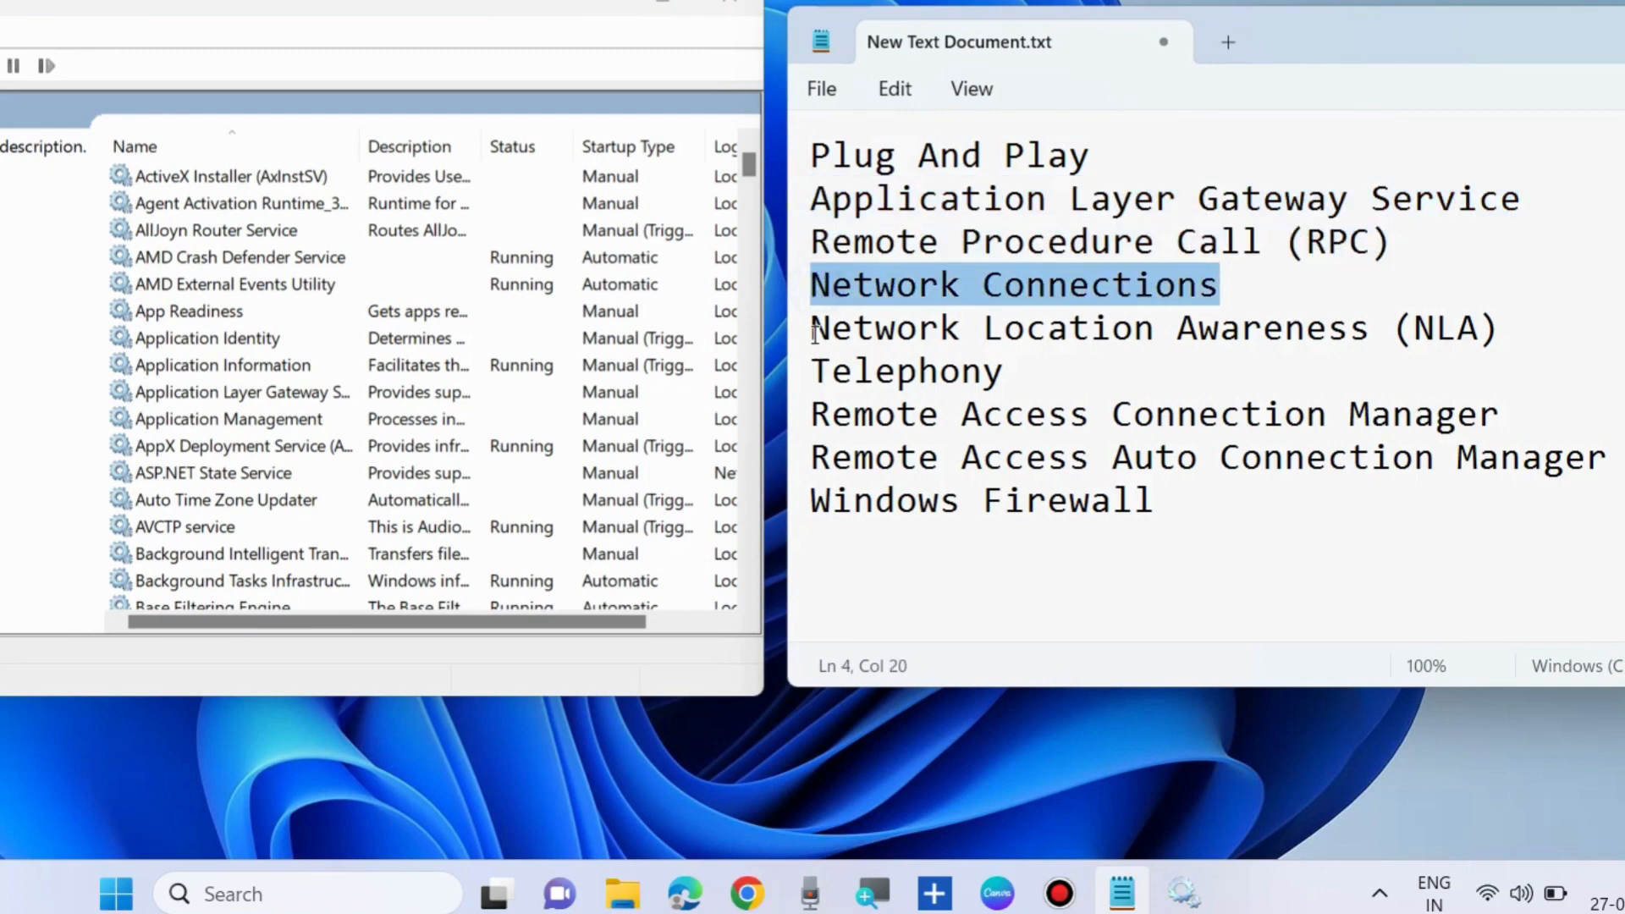
drag(815, 332, 1527, 322)
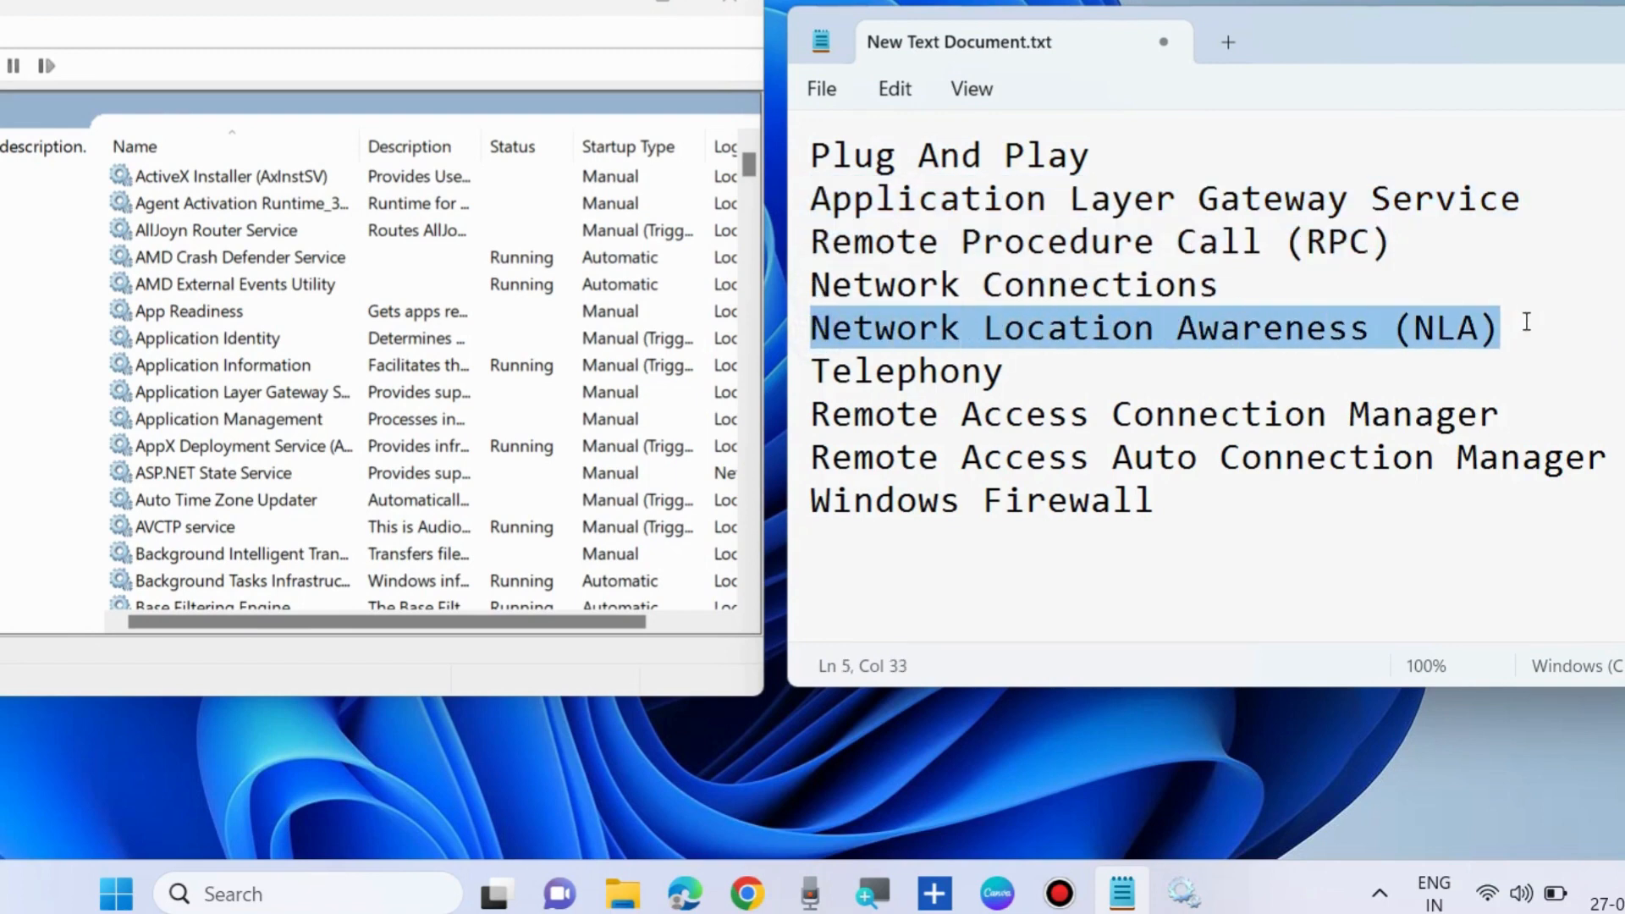
drag(817, 370, 1049, 355)
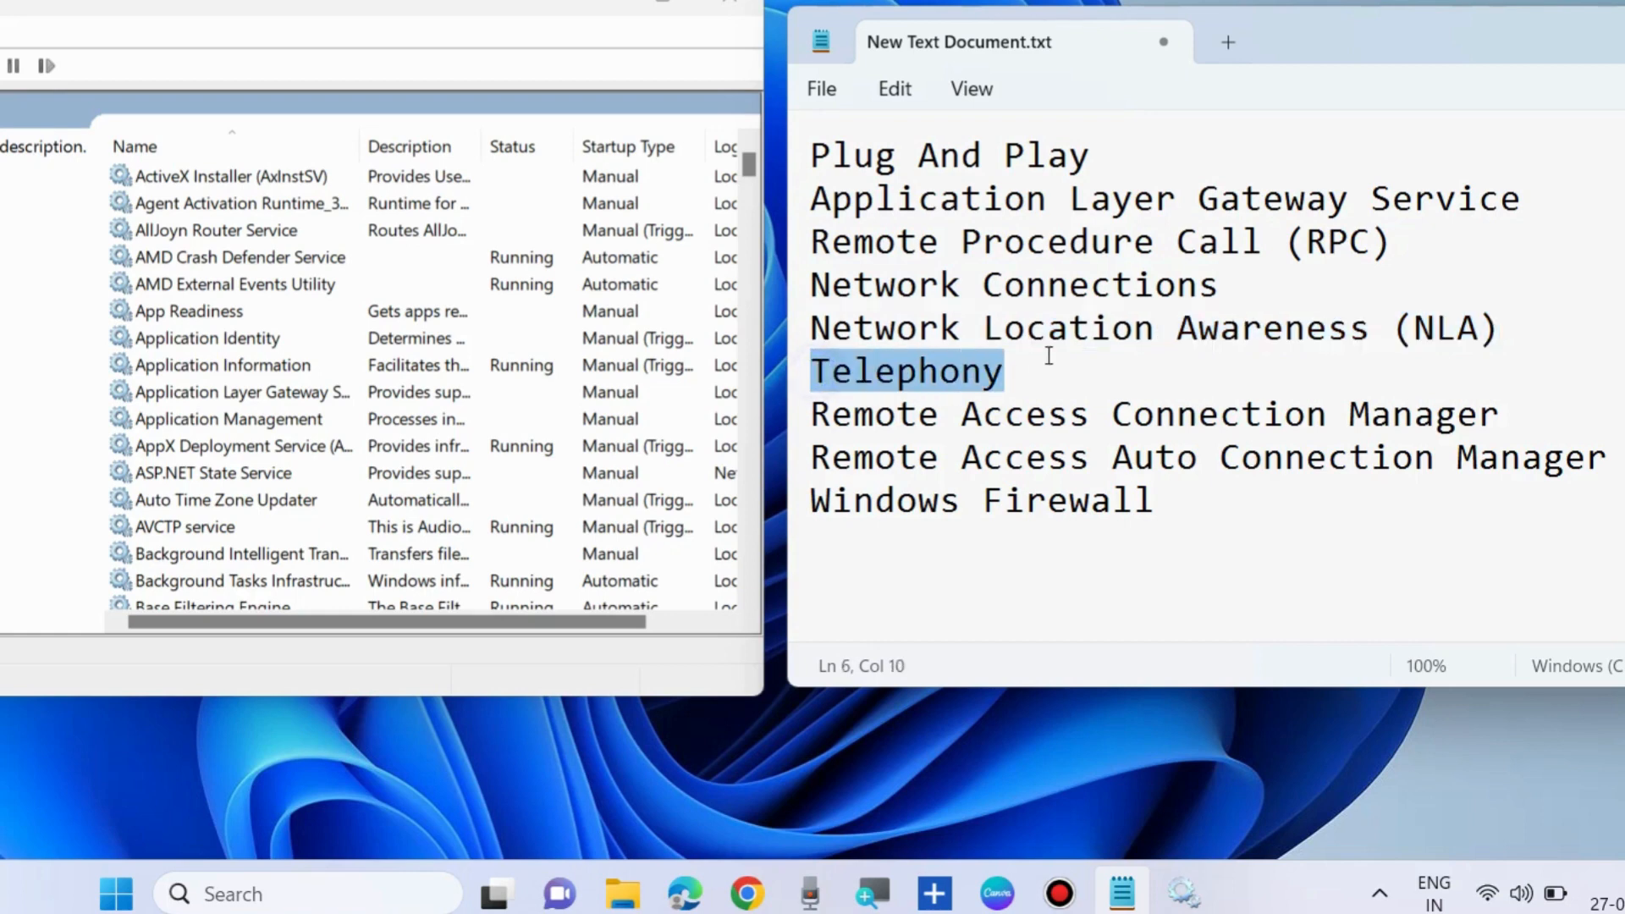
drag(810, 414, 1518, 407)
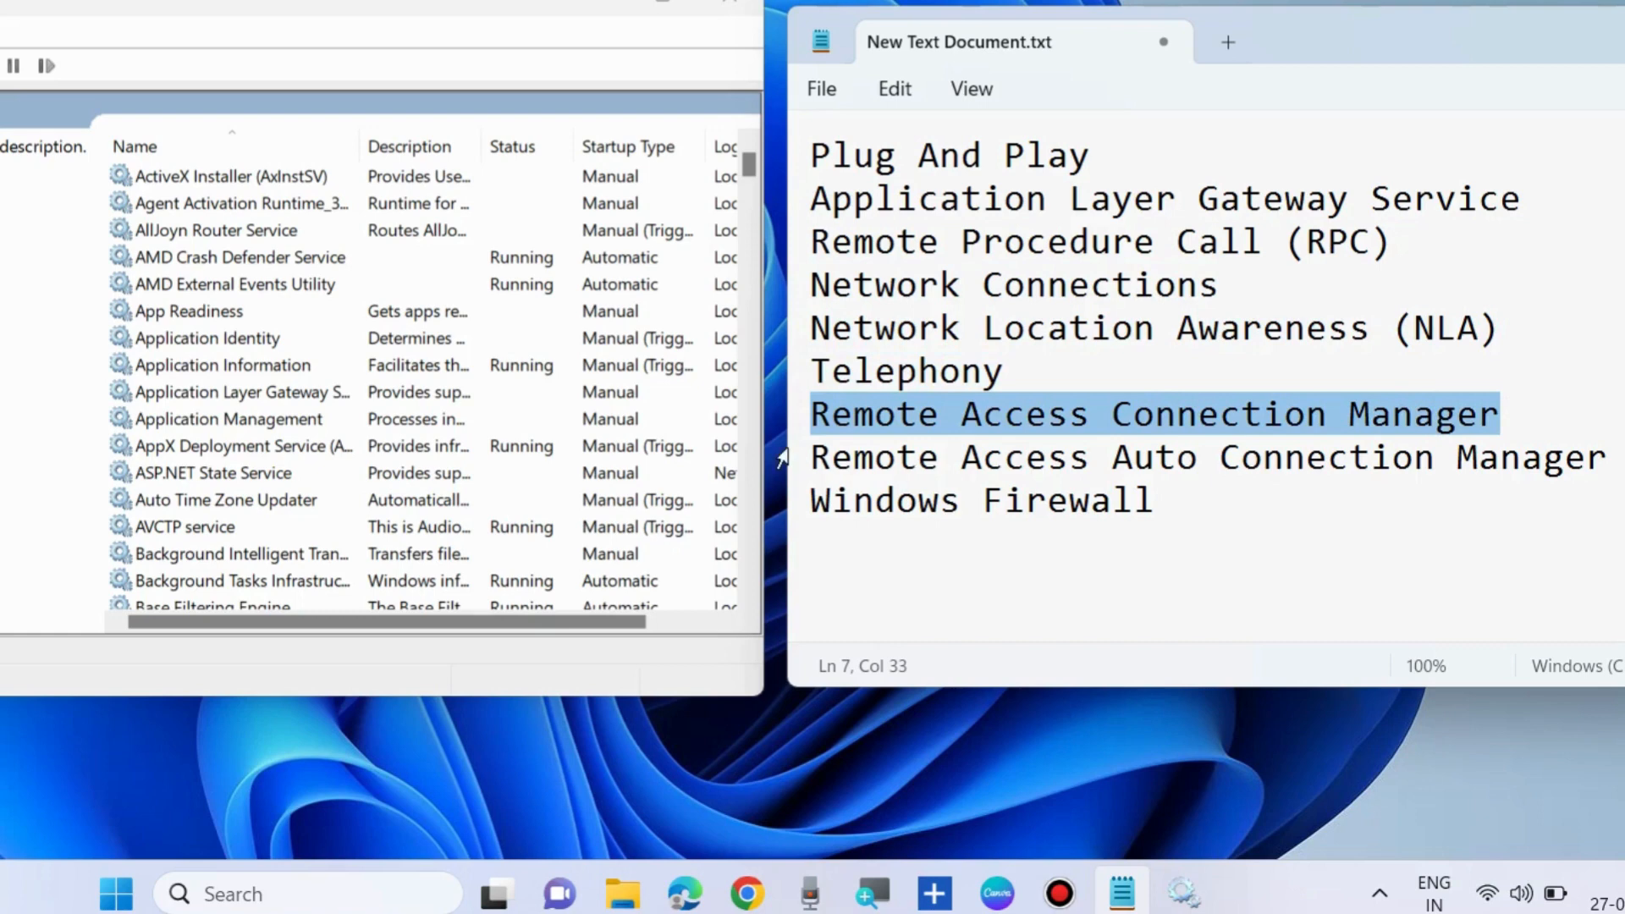
drag(813, 452, 1601, 457)
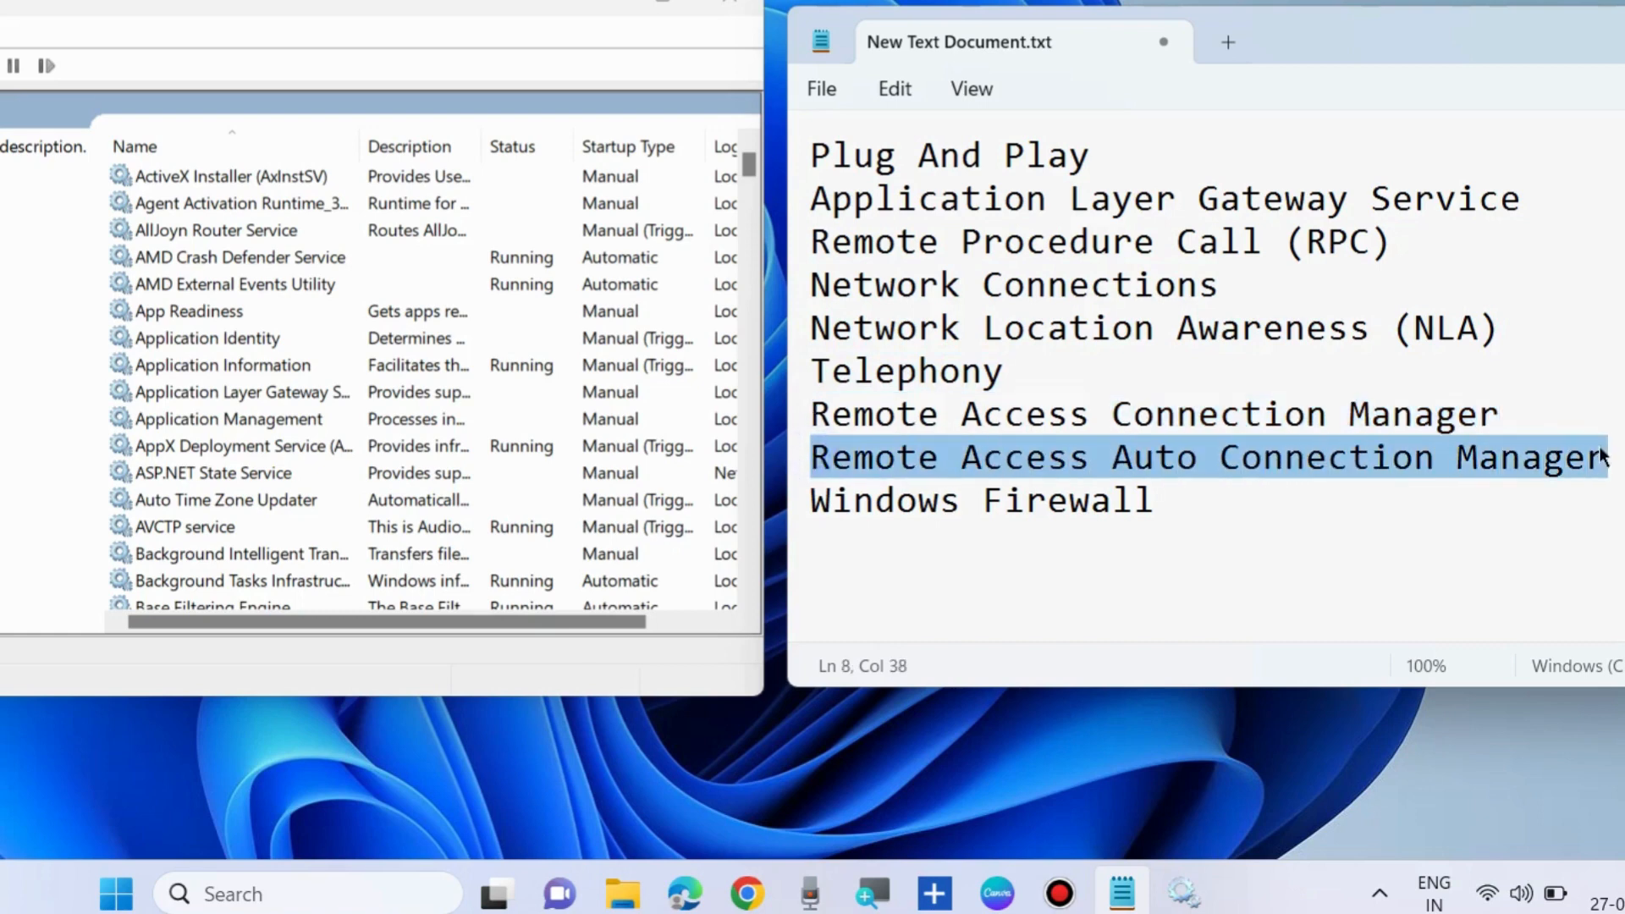
drag(812, 505, 1169, 512)
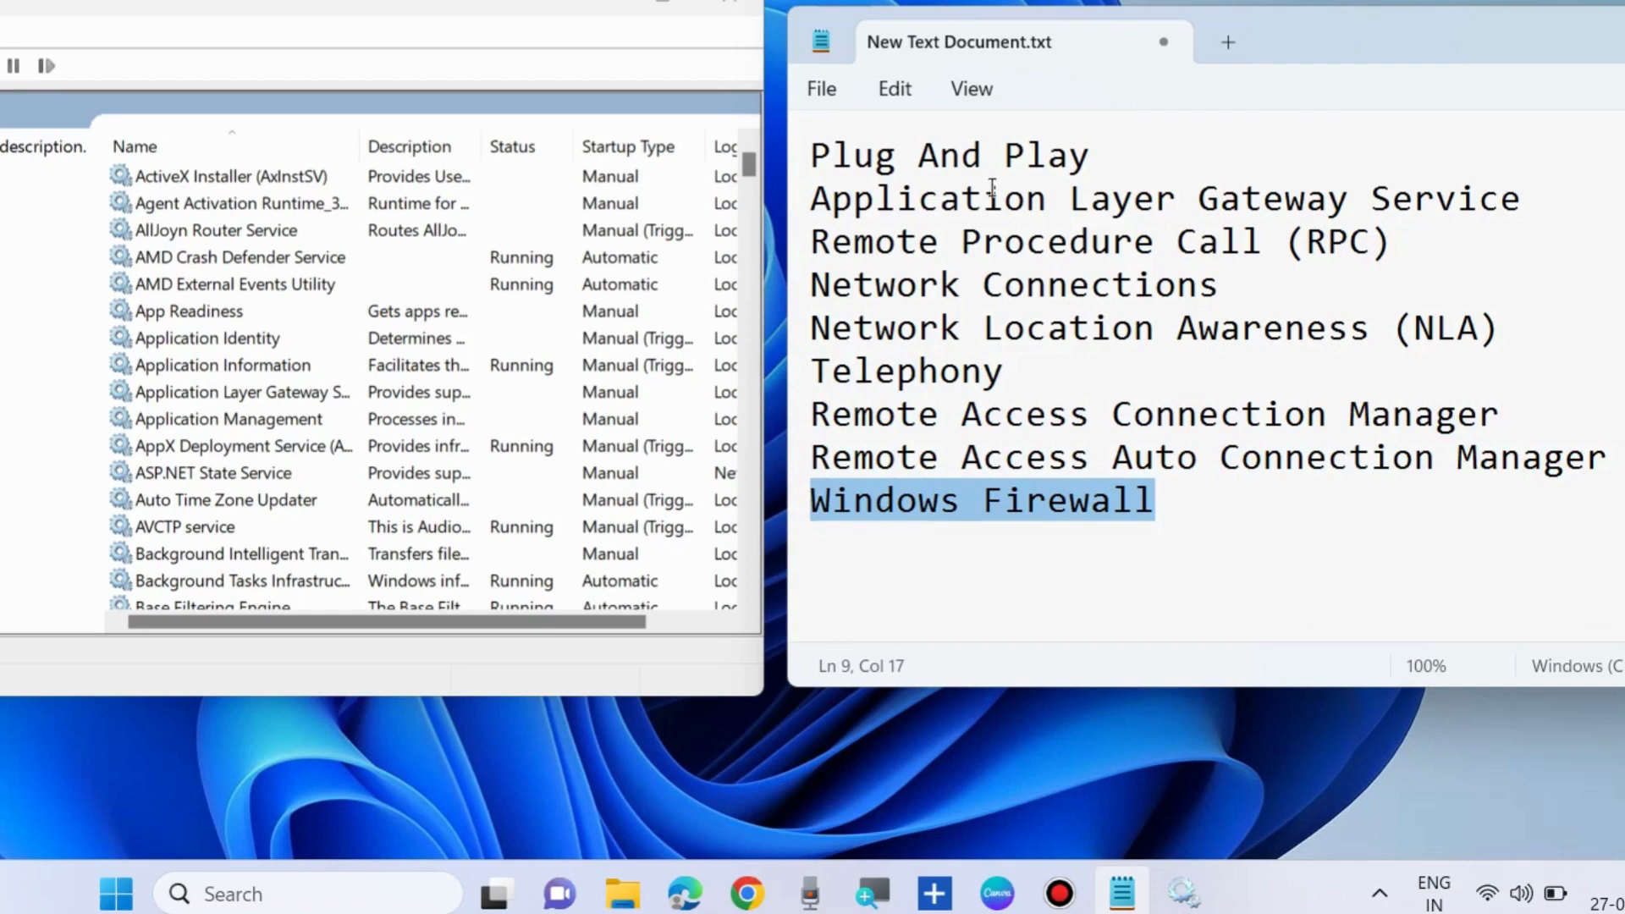
Find the Plug and Play service in the services list and check that it is running
scroll(276, 374, down, 20)
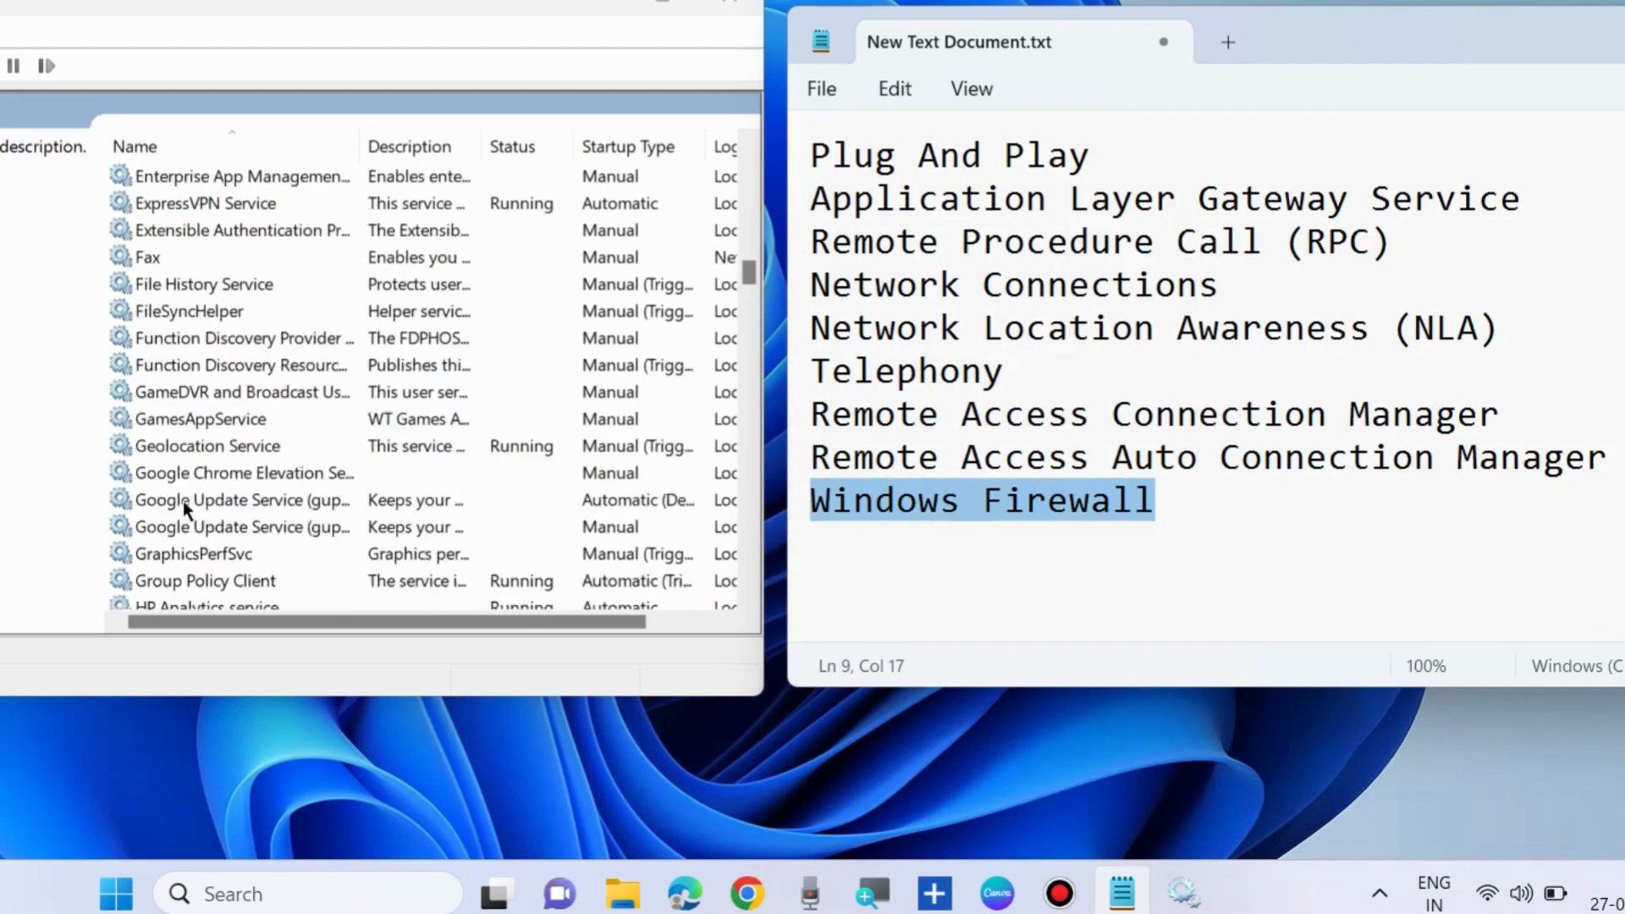
scroll(173, 548, down, 15)
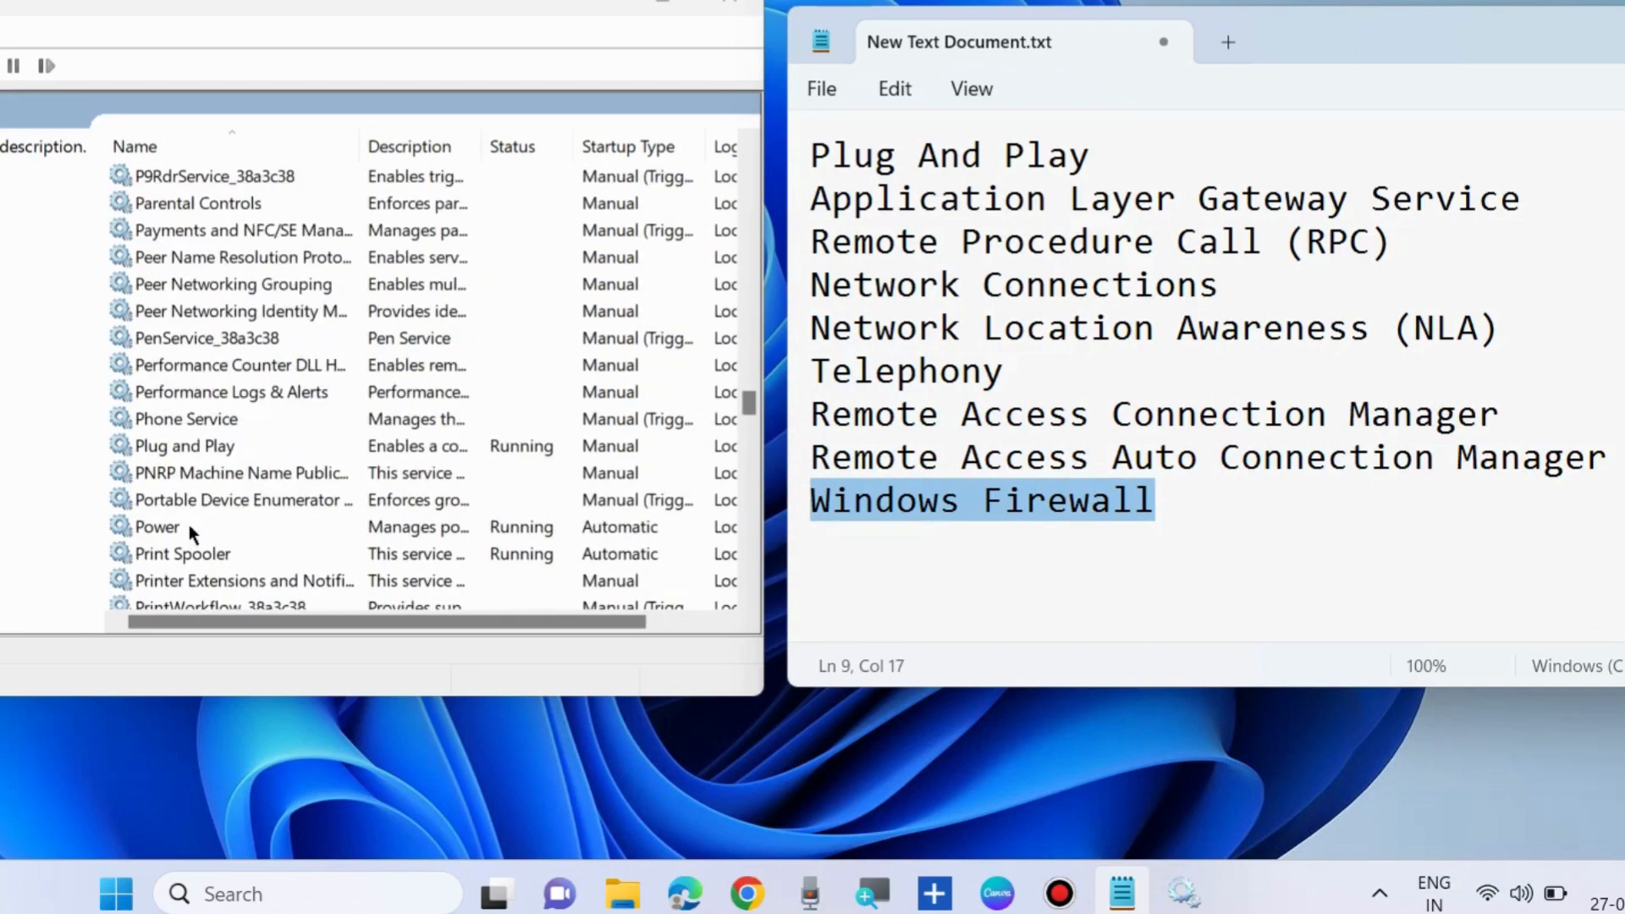
click(208, 449)
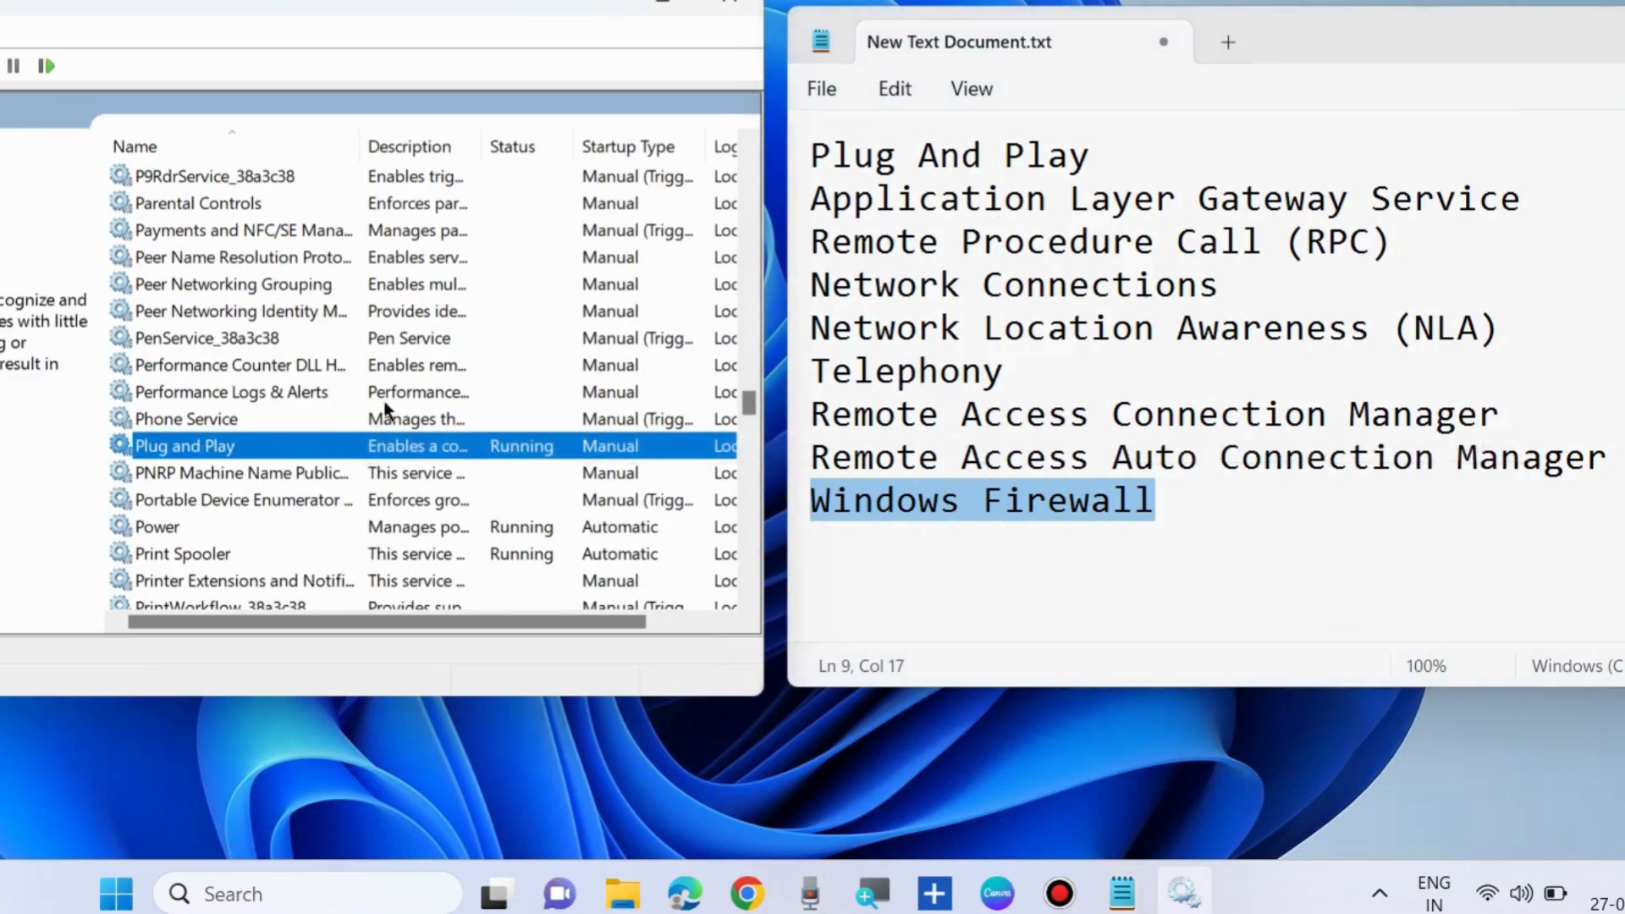
Find the Application Layer Gateway Service in the services list and start it
scroll(385, 408, up, 20)
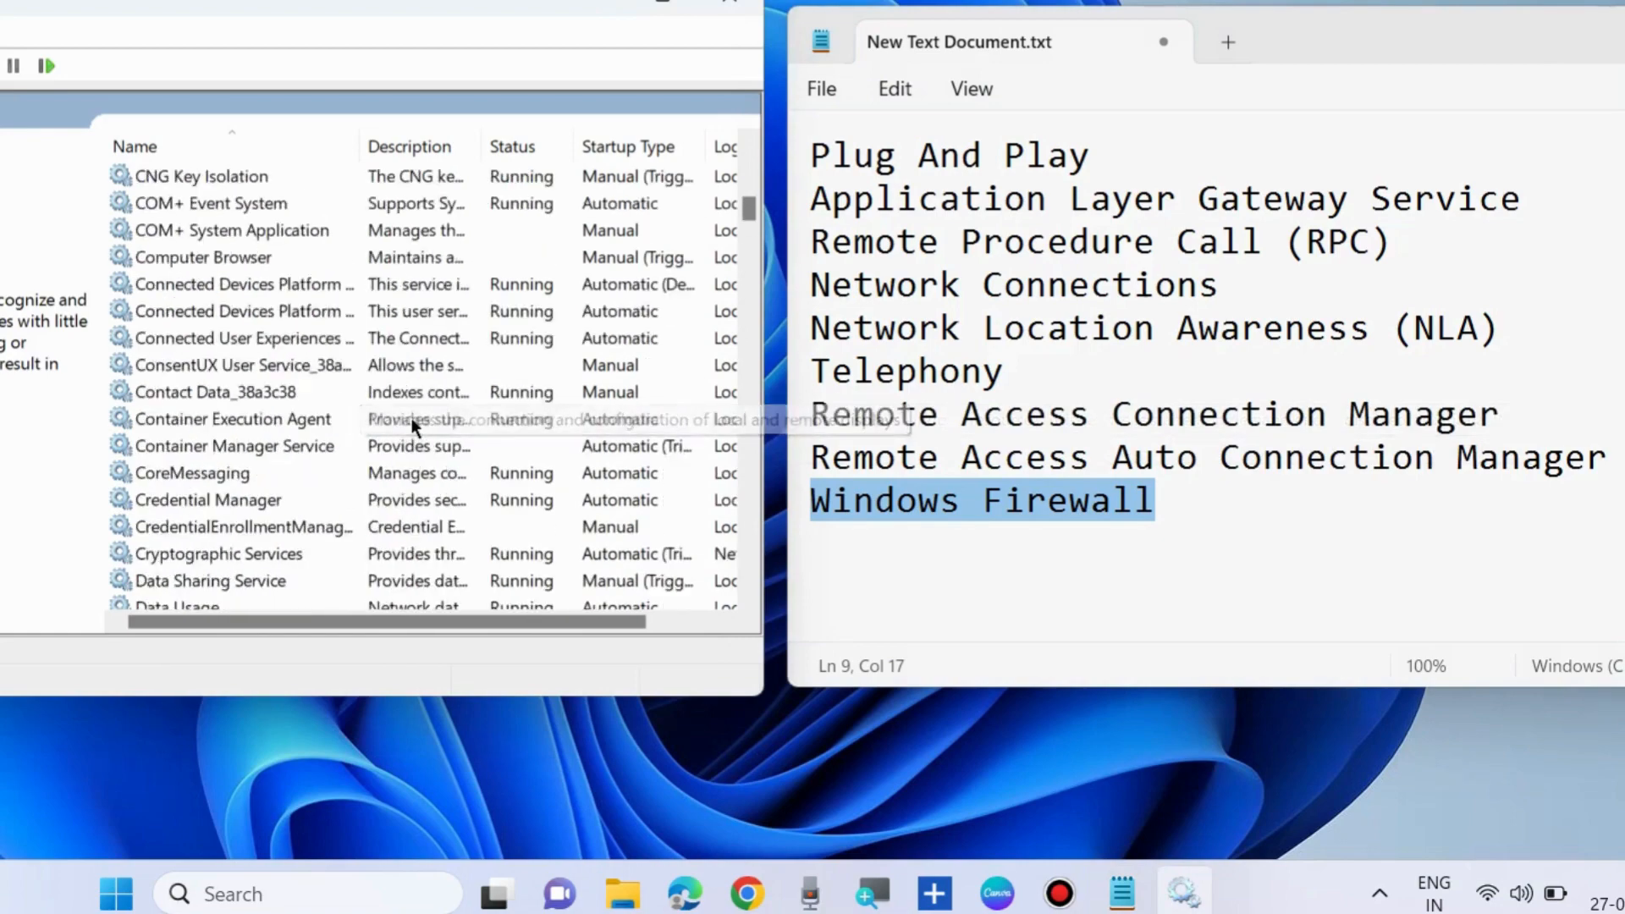
scroll(412, 423, up, 10)
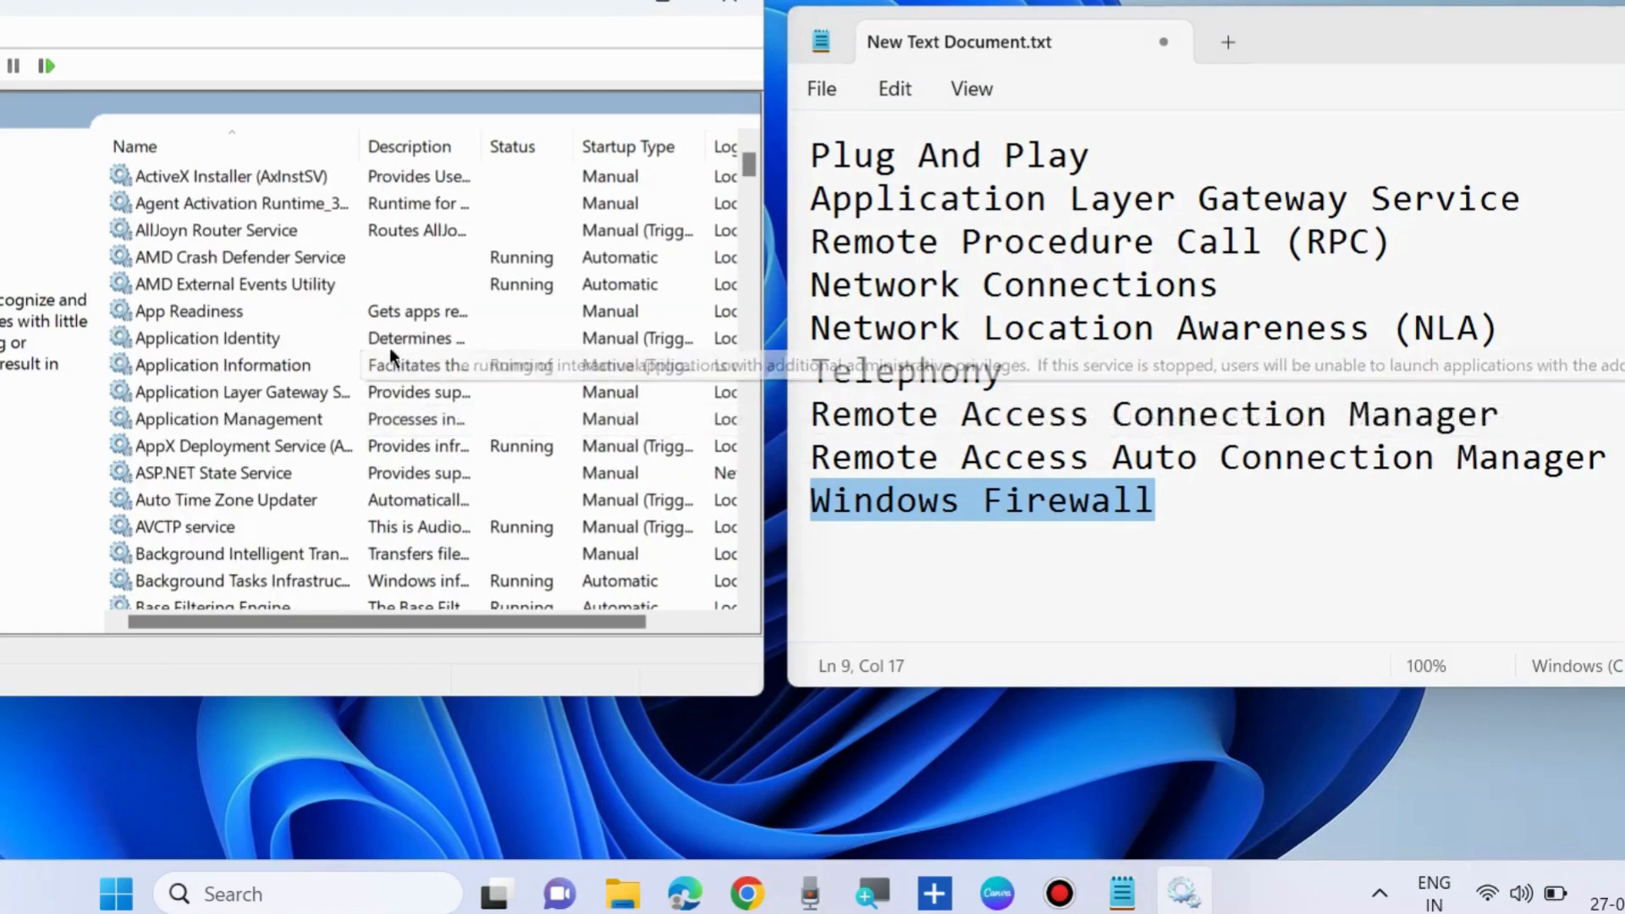
click(296, 394)
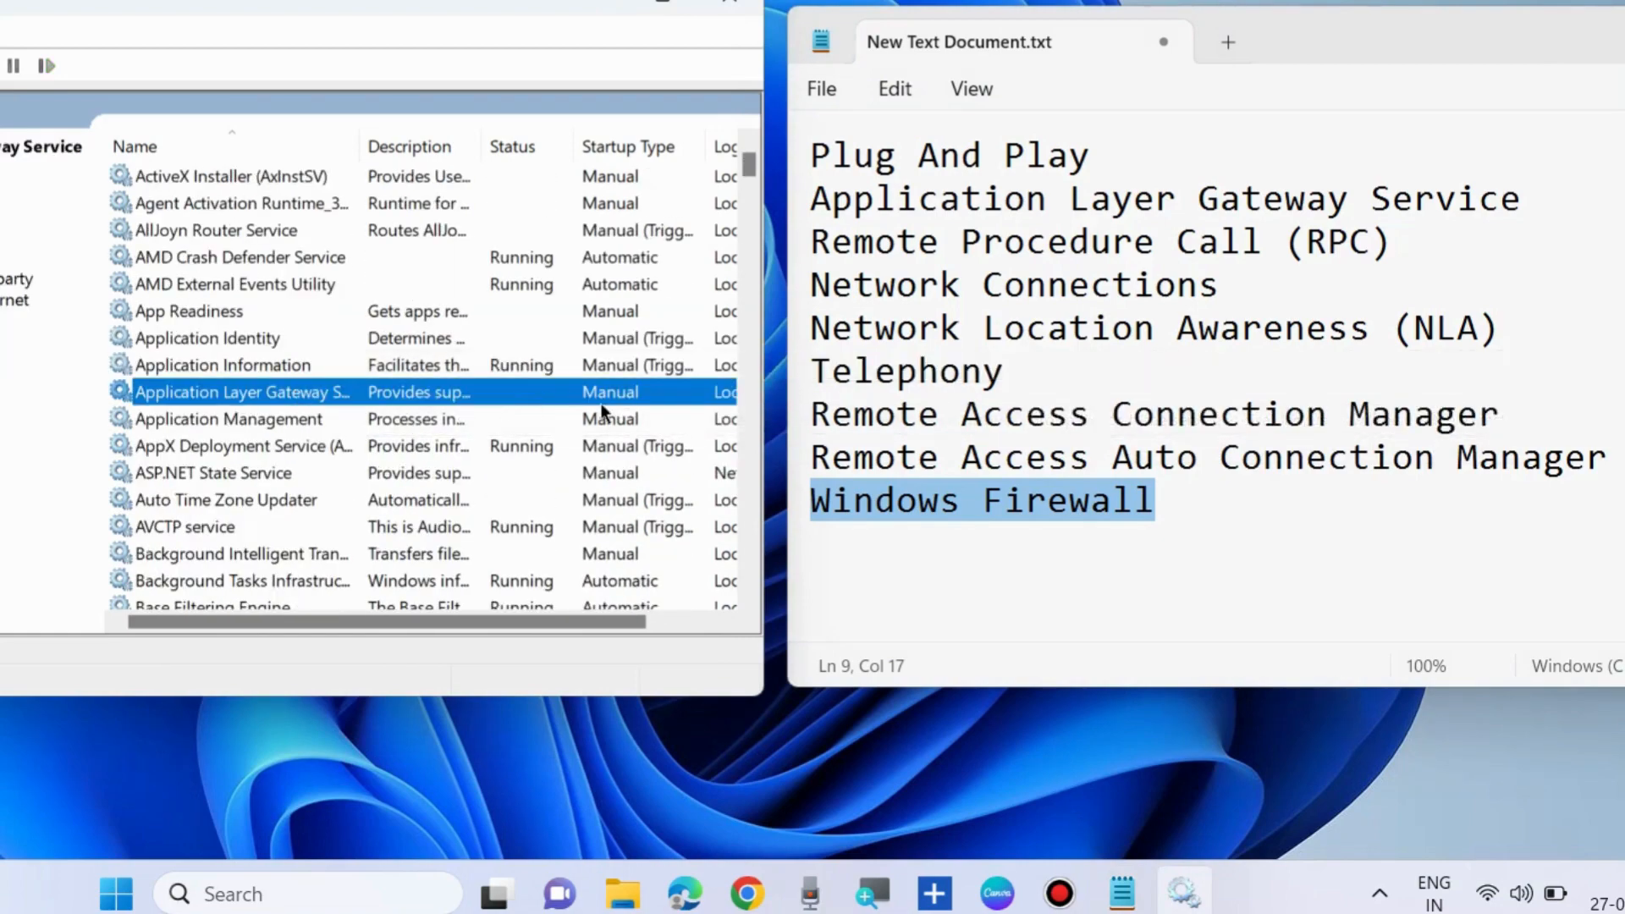
right_click(469, 396)
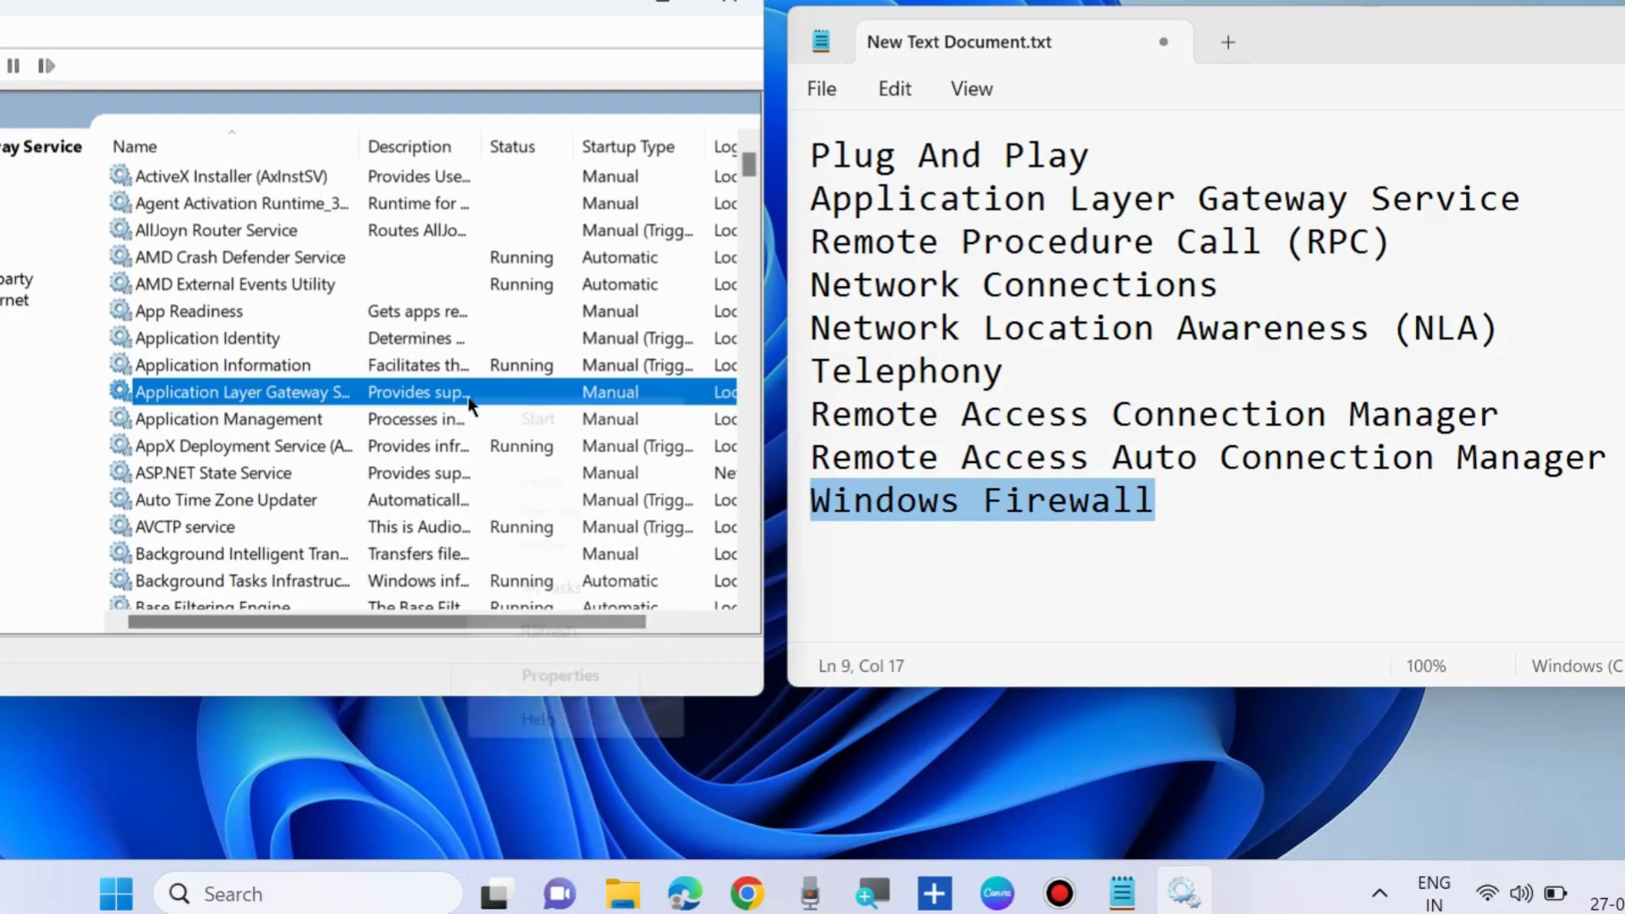
click(537, 420)
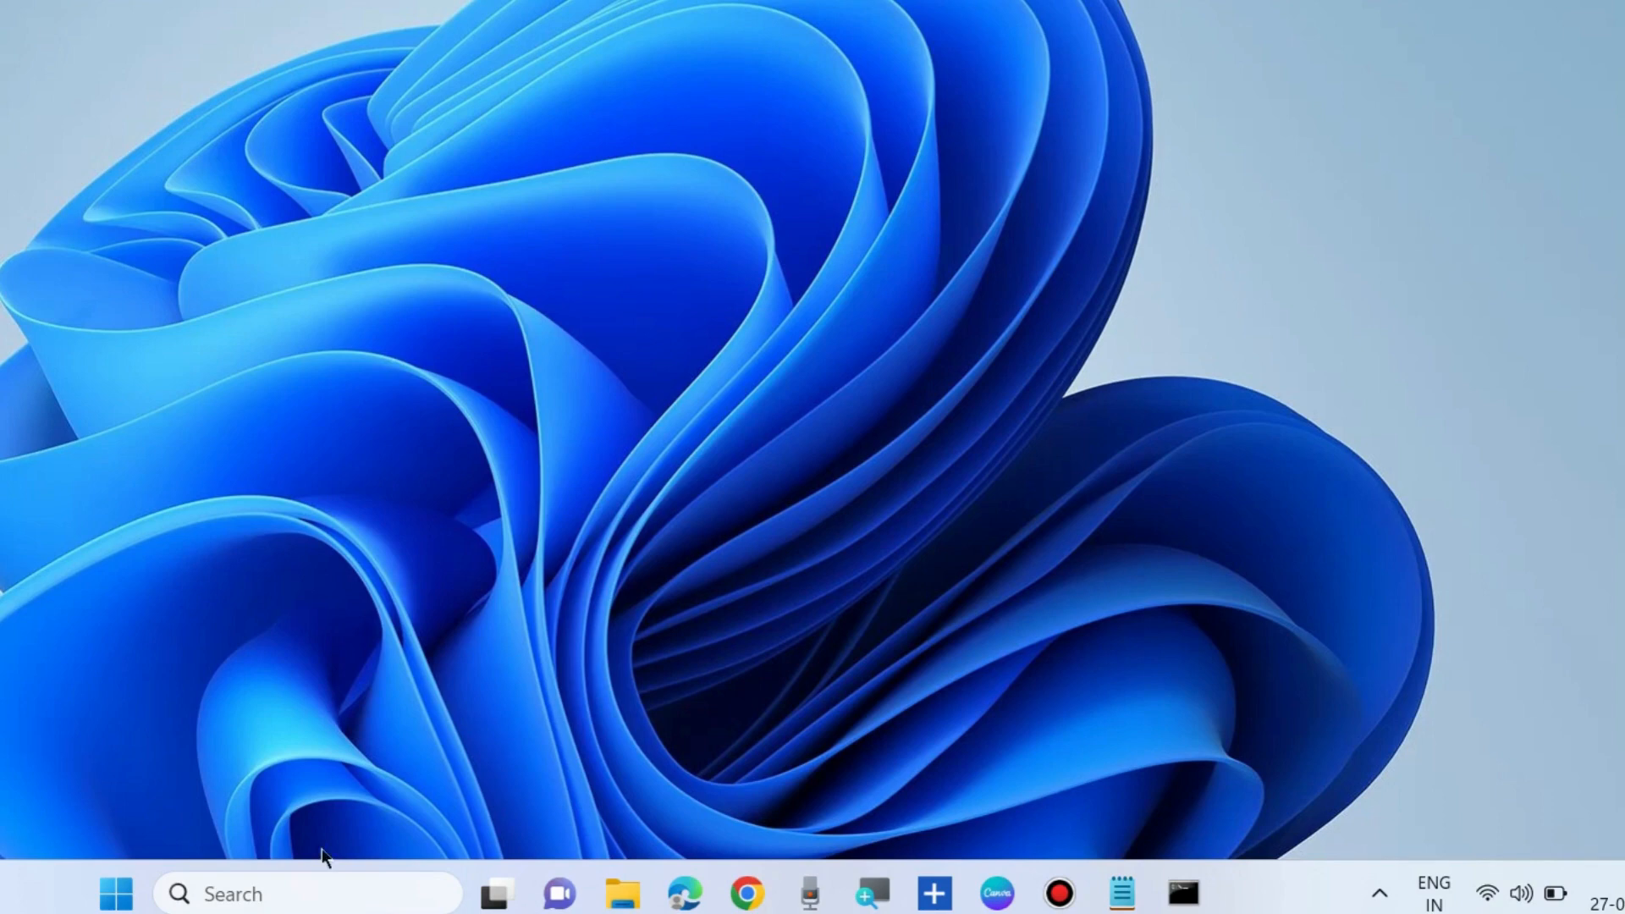
Search Windows for "cmd", open Command Prompt as administrator, and place the Notepad document with the ipconfig commands beside it
click(306, 892)
text(cmd)
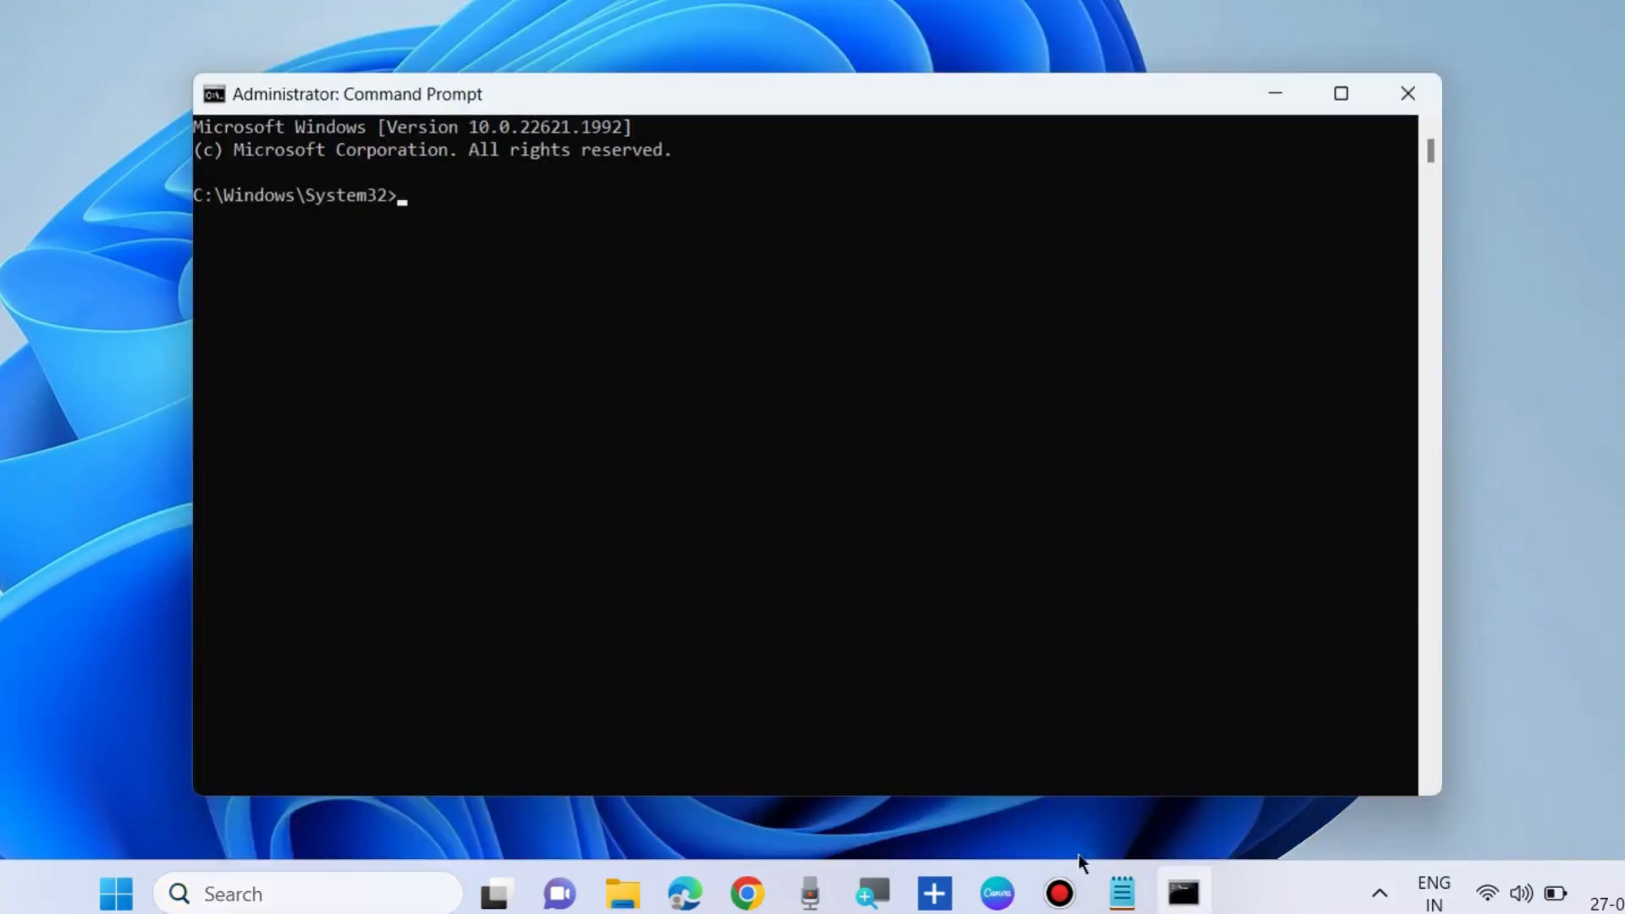
click(1122, 904)
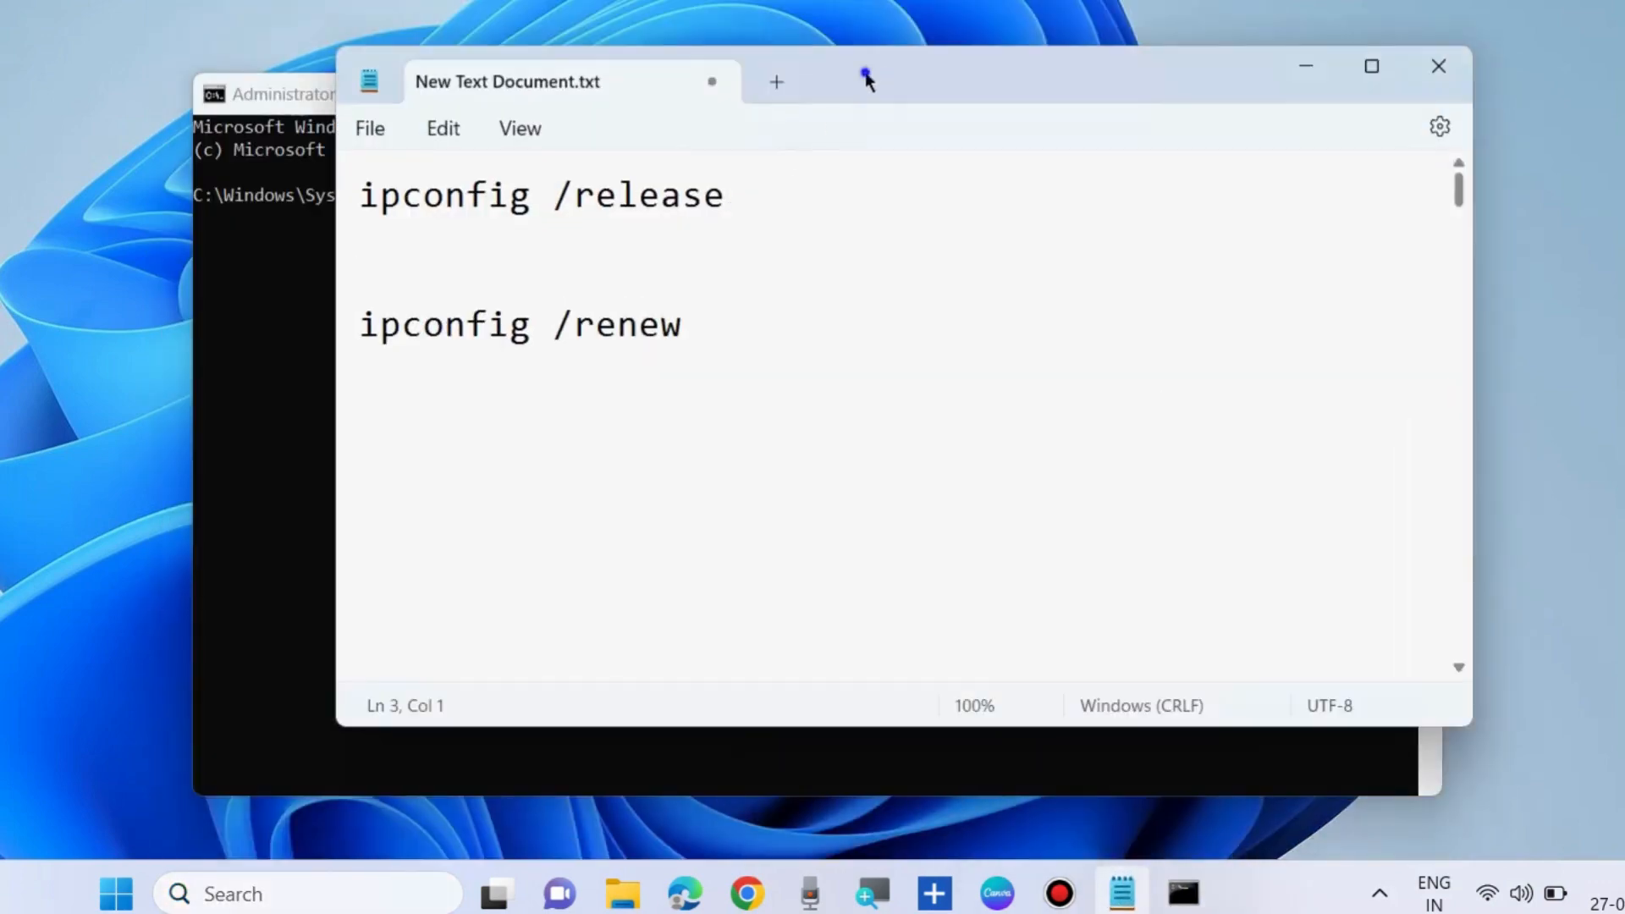
drag(867, 73, 1282, 174)
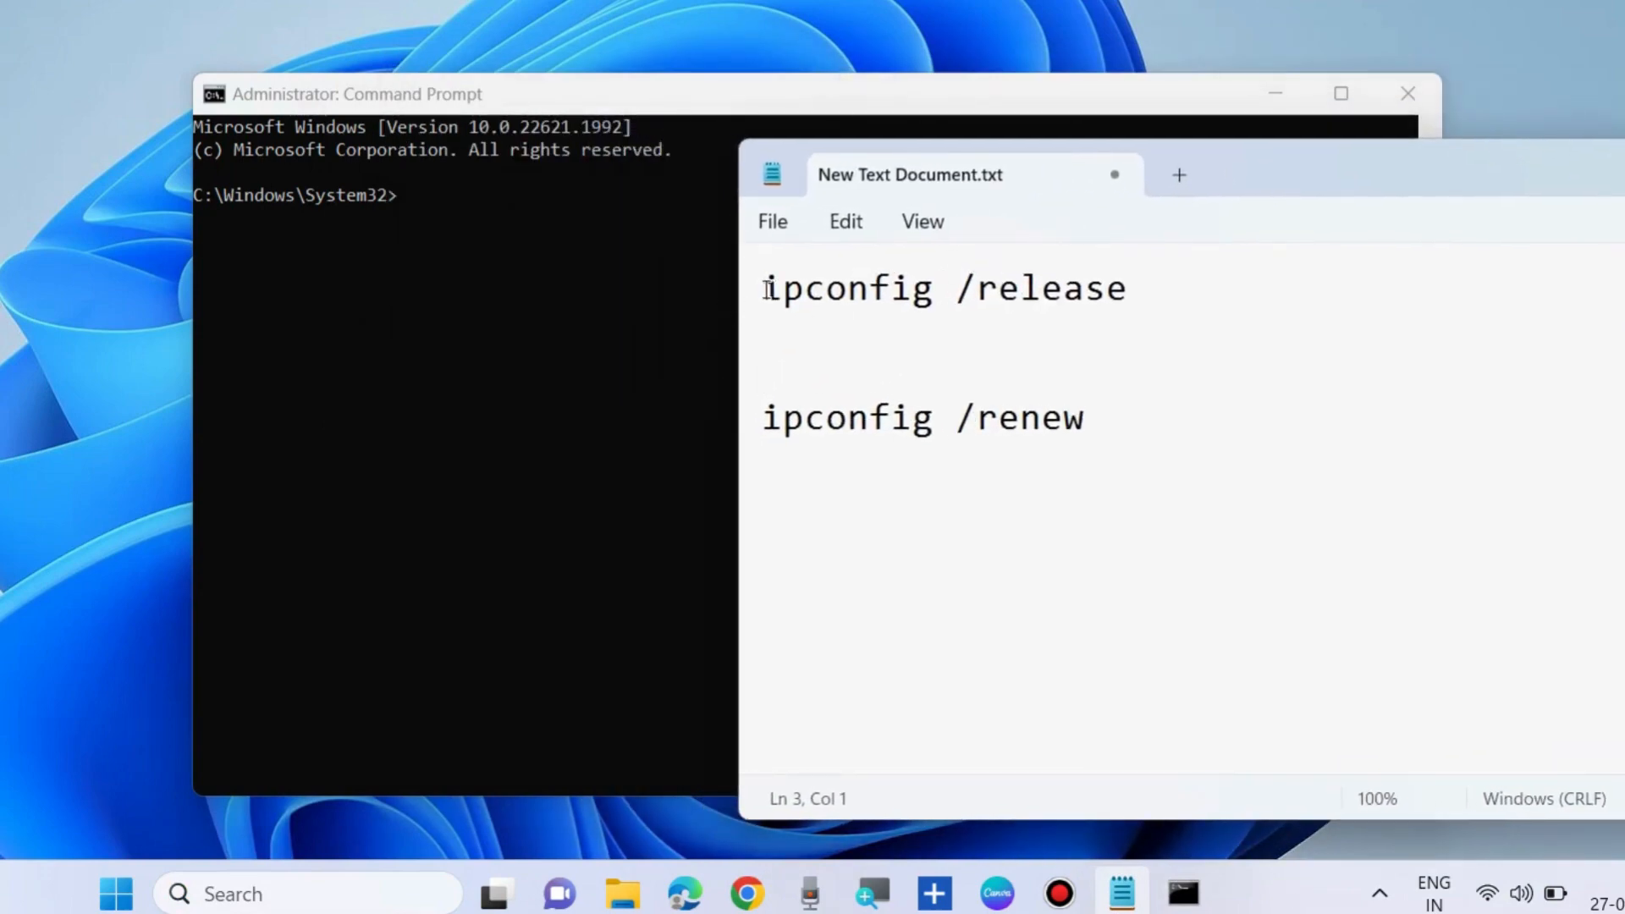
Review the ipconfig /release and ipconfig /renew commands in the text document, then minimize Notepad and close Command Prompt
drag(763, 287, 1137, 296)
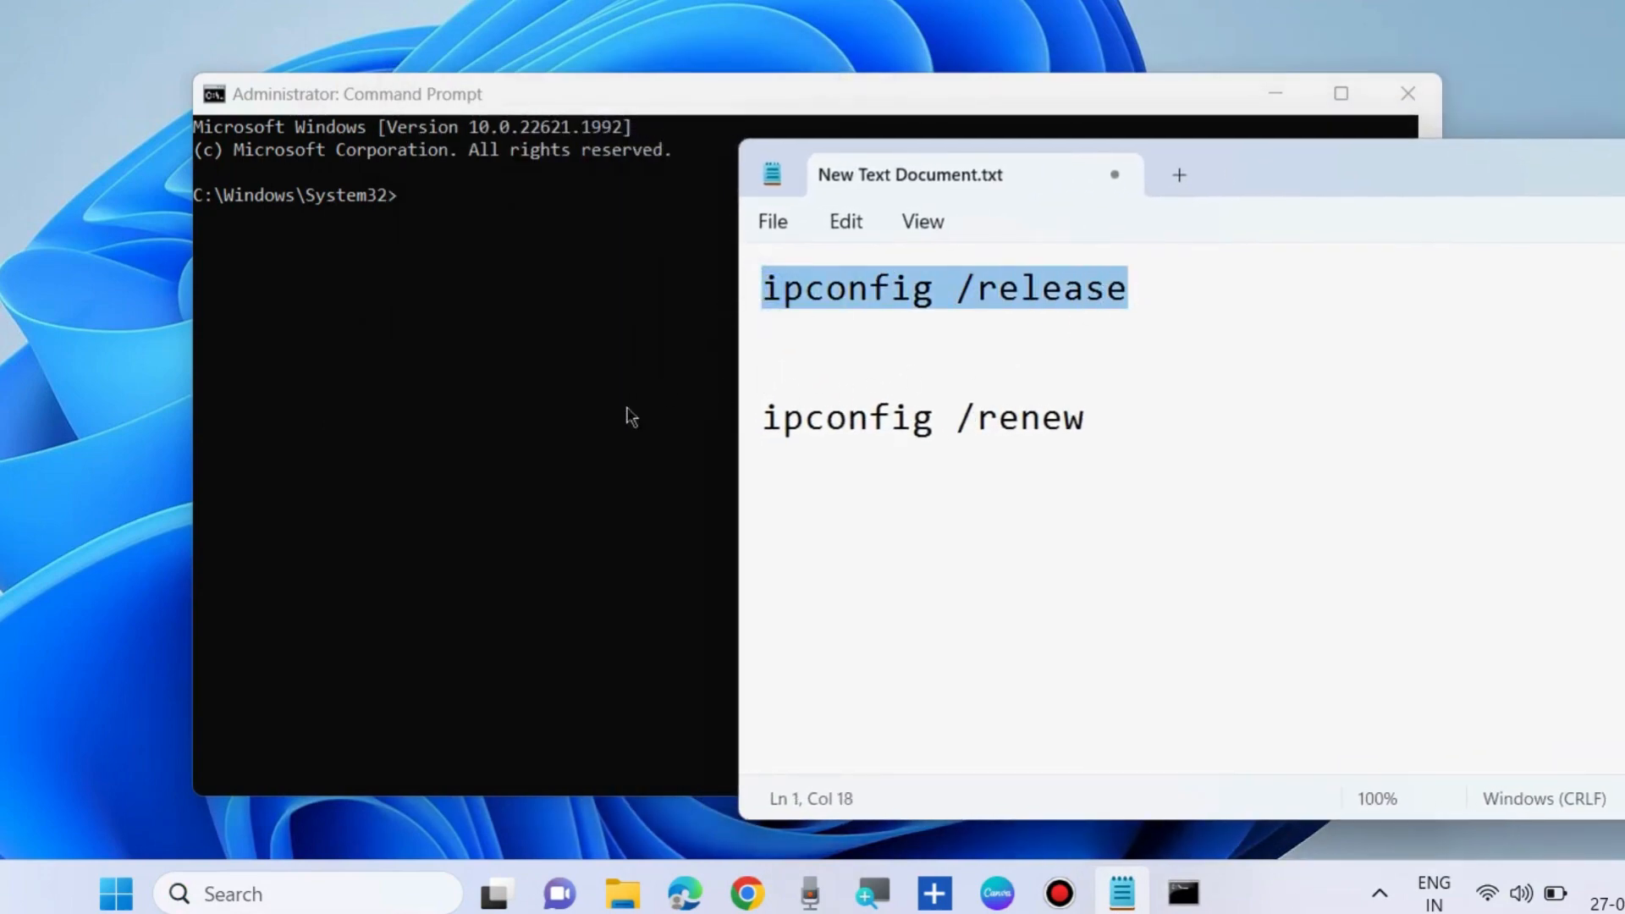
drag(763, 423, 1115, 443)
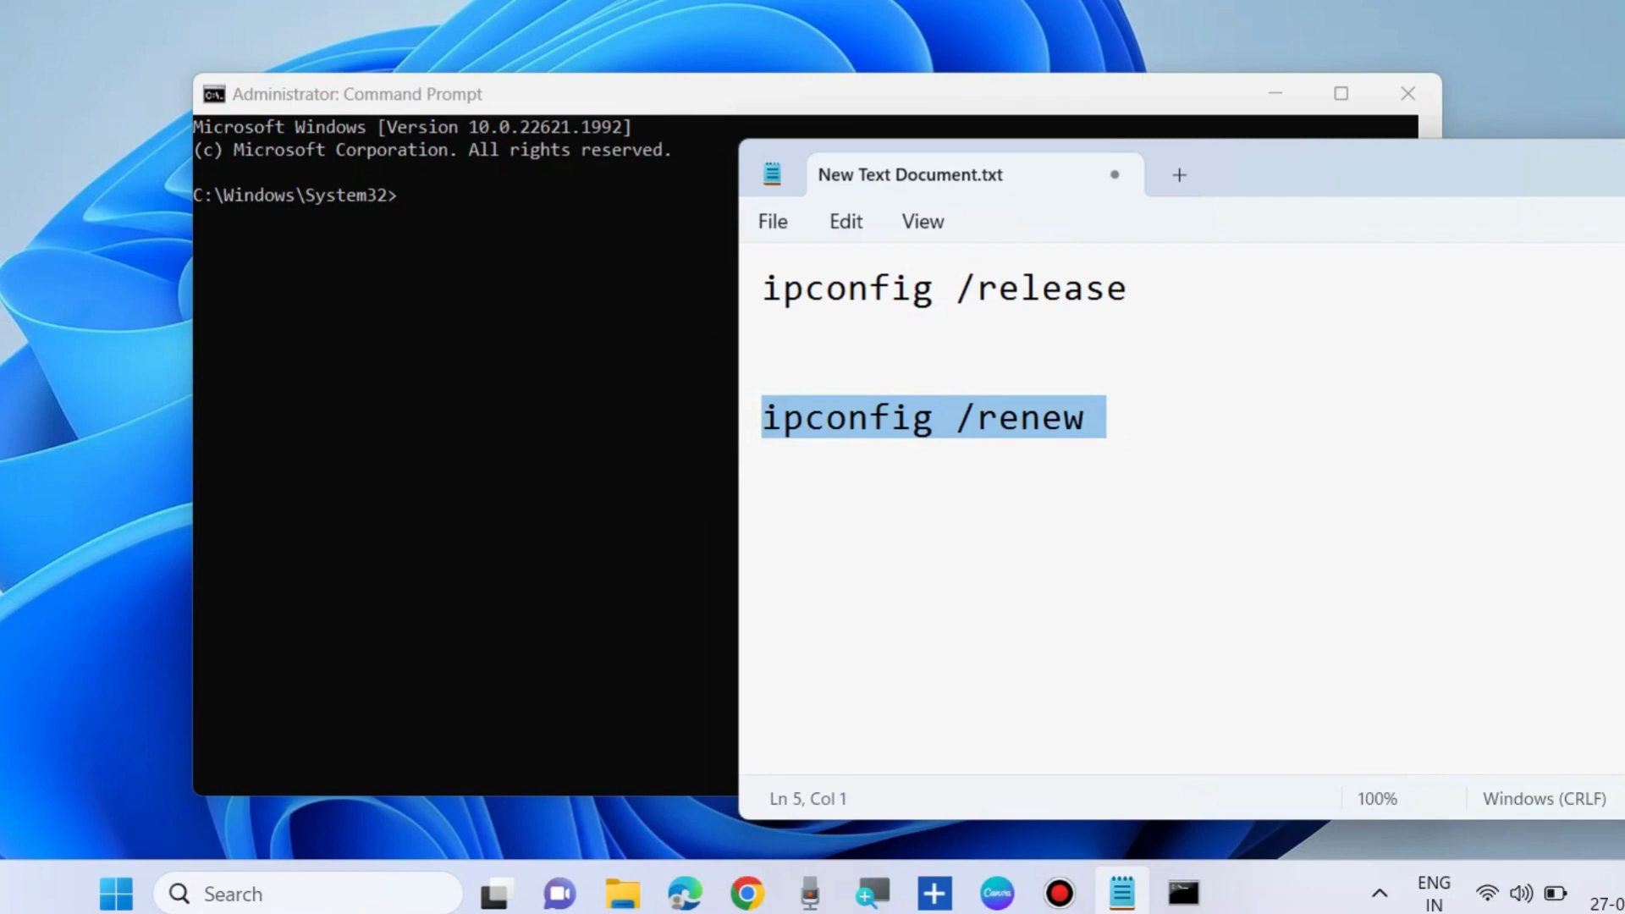
drag(1458, 170, 1256, 264)
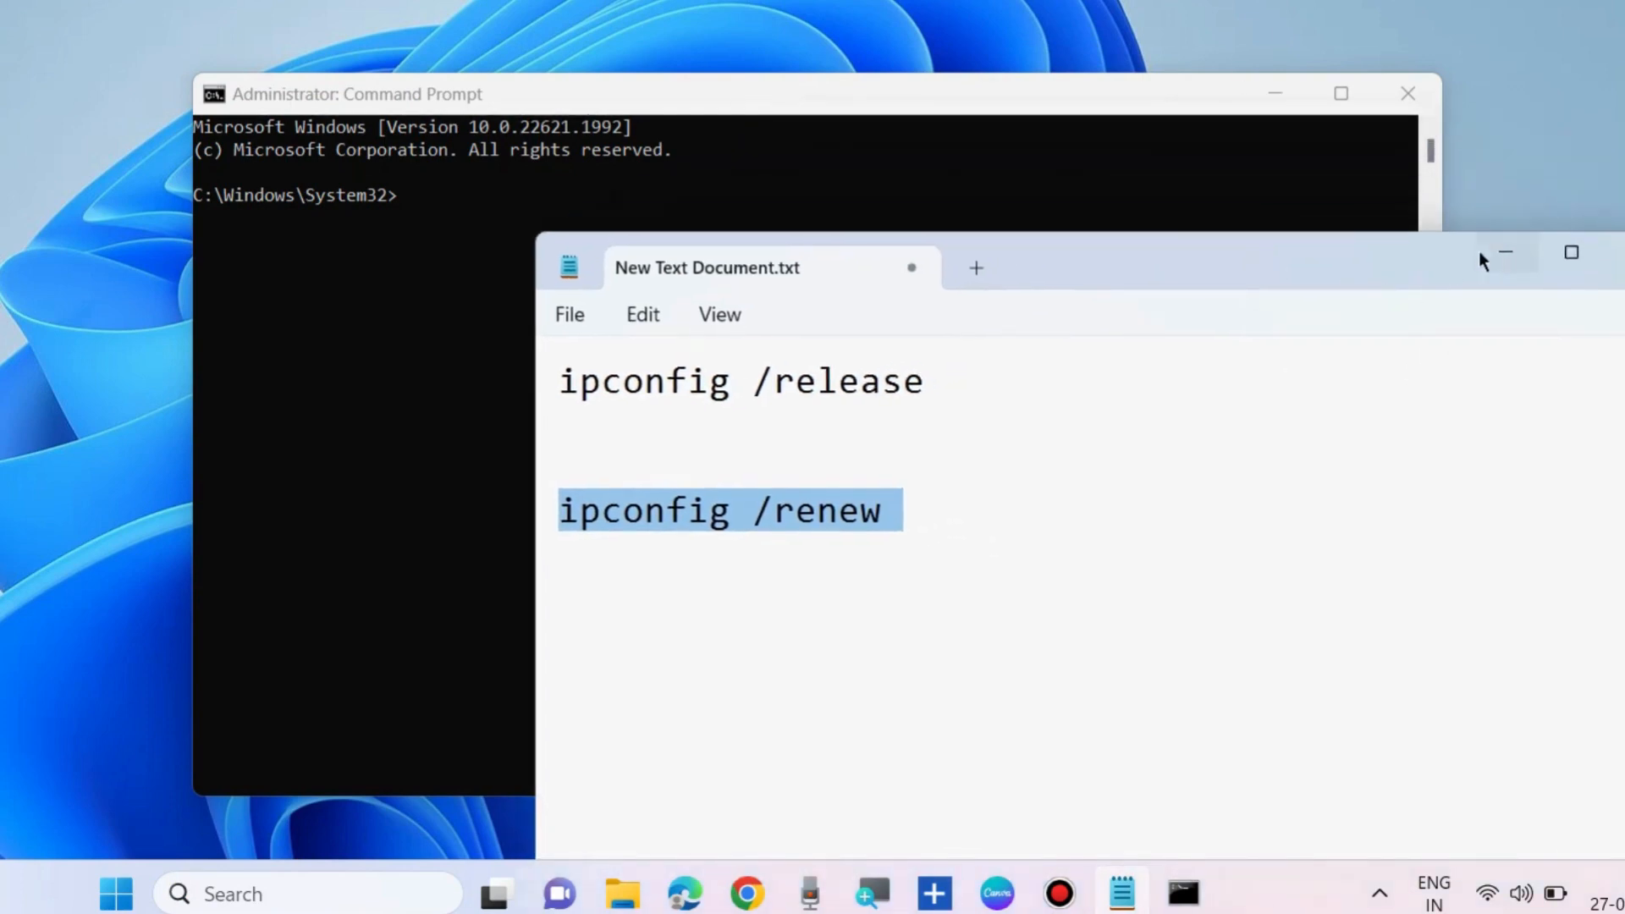
click(1505, 252)
click(1407, 94)
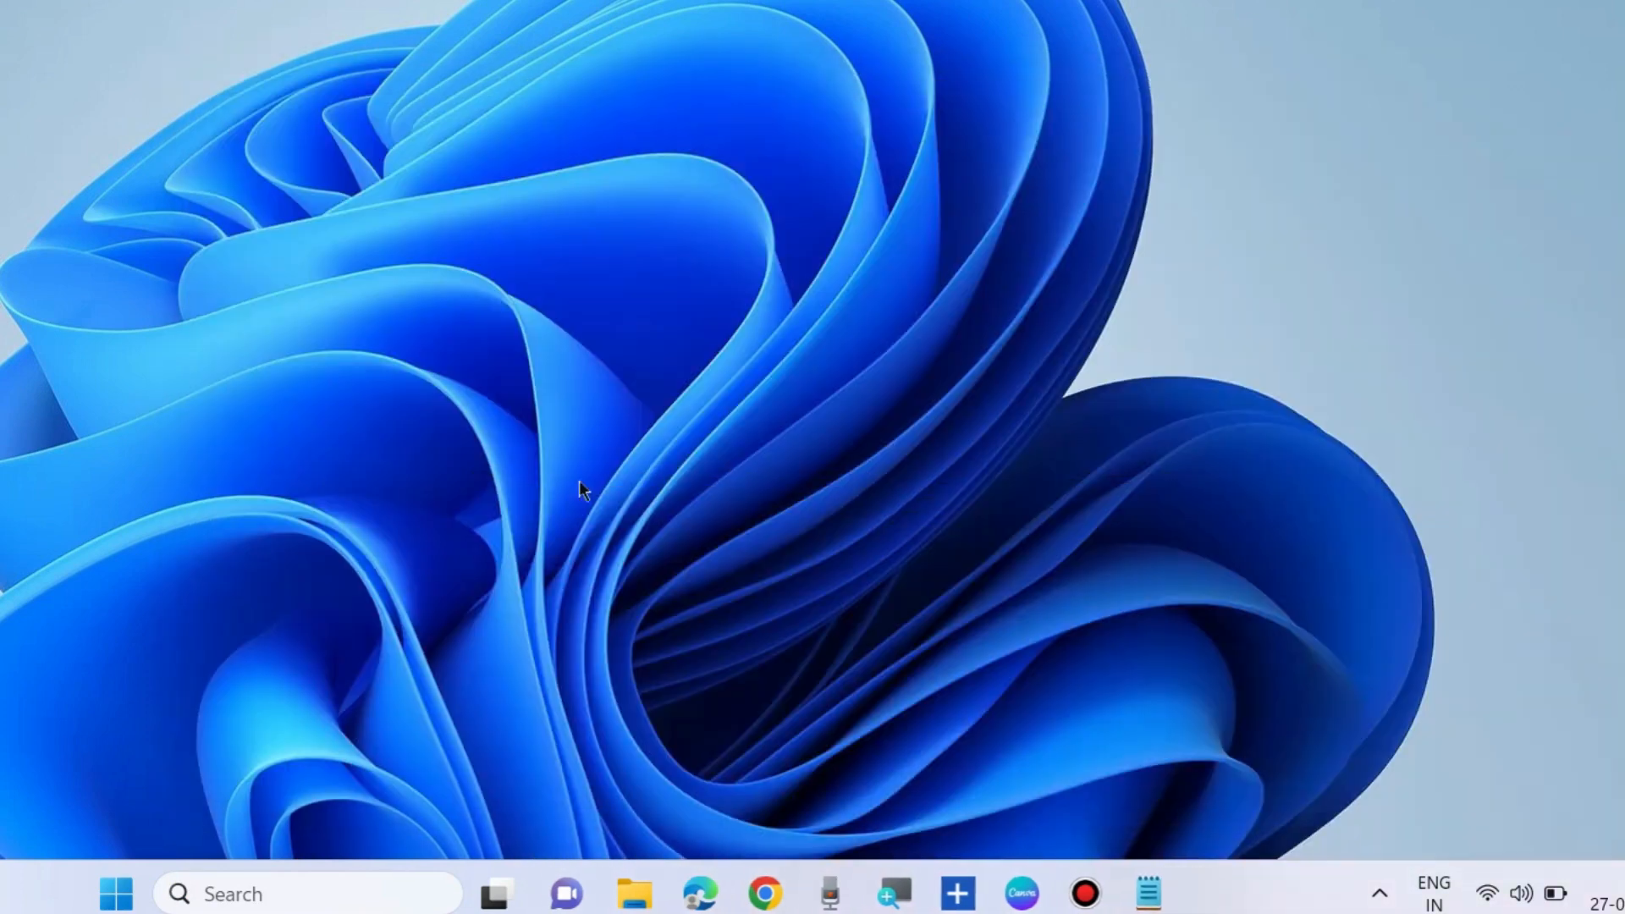
Search Windows for "turn windows feature" and open Turn Windows features on or off
click(346, 895)
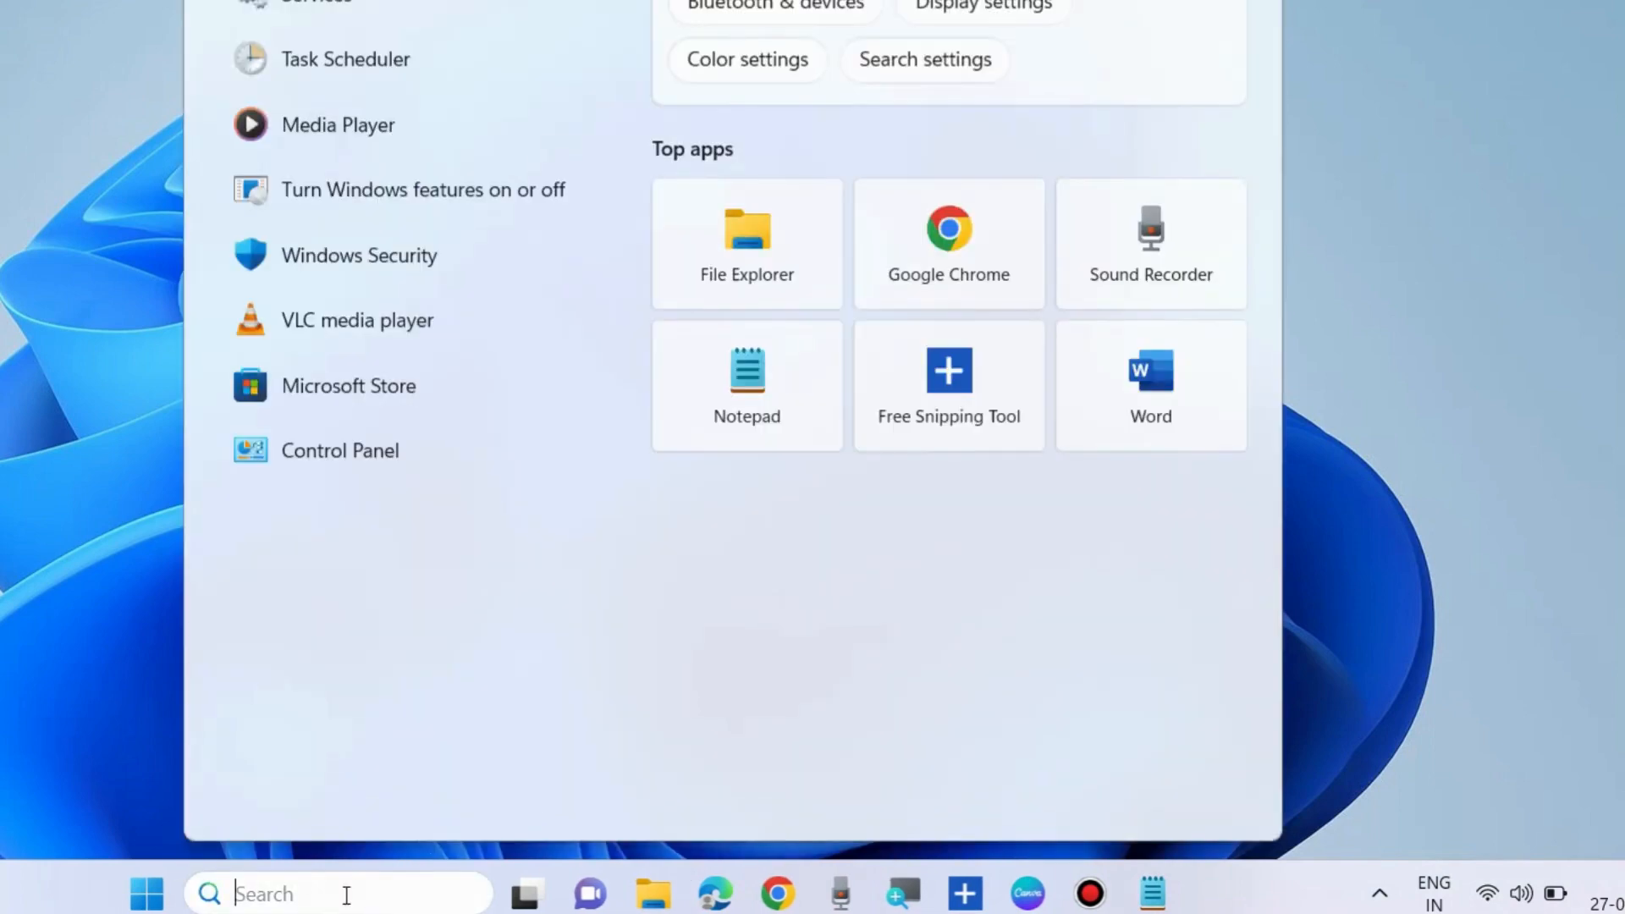
text(turn wi)
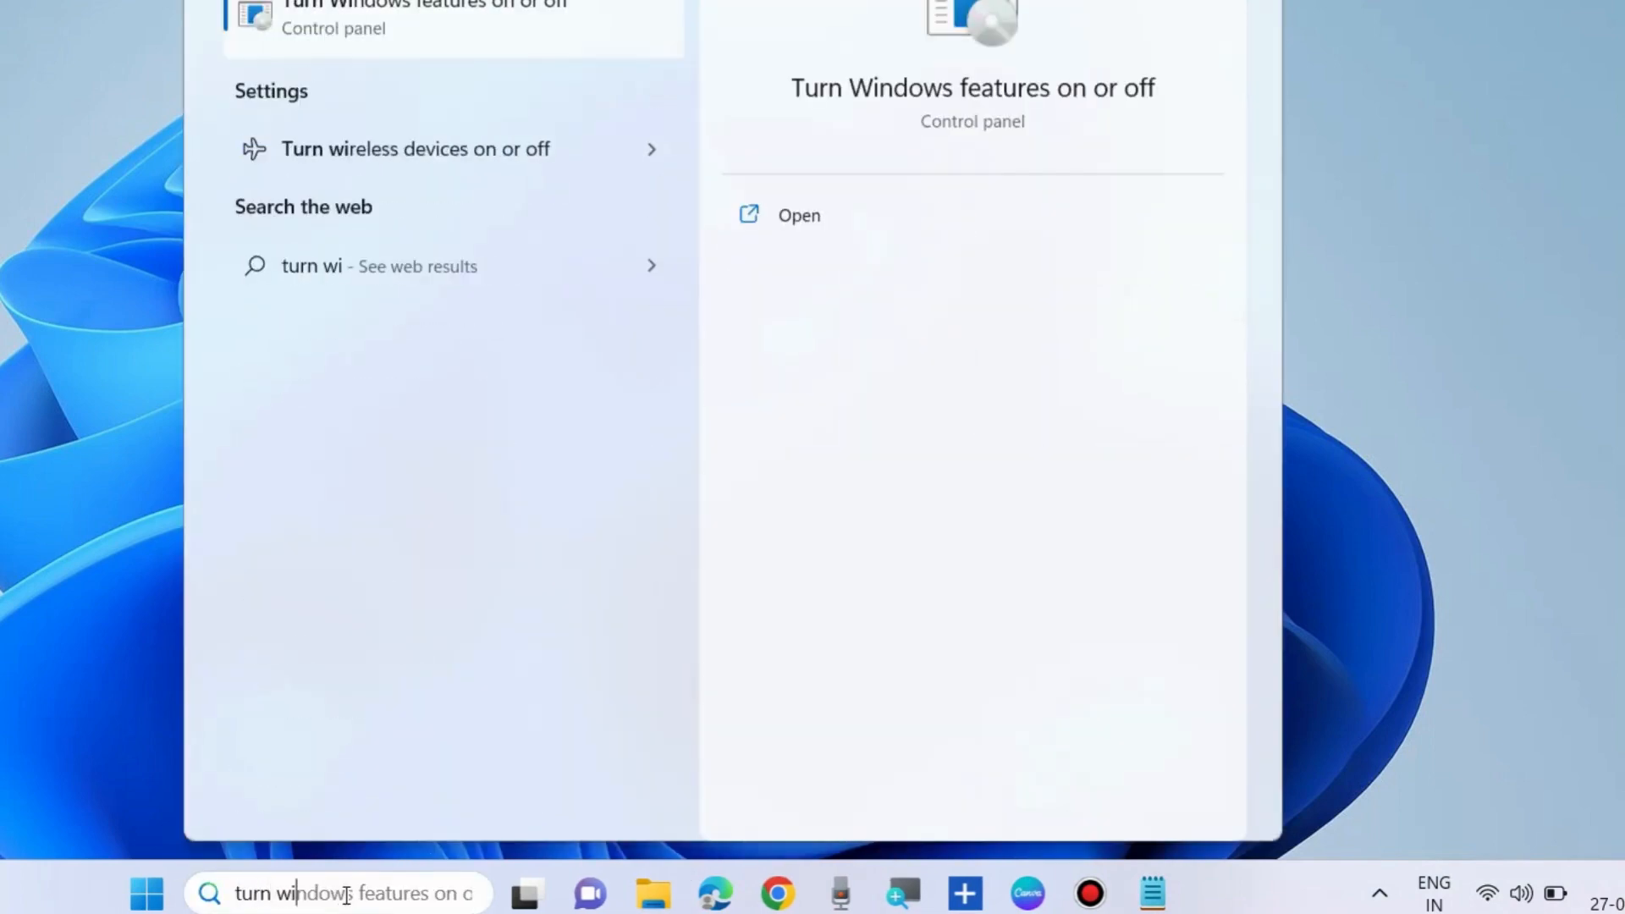
text(ndows featur)
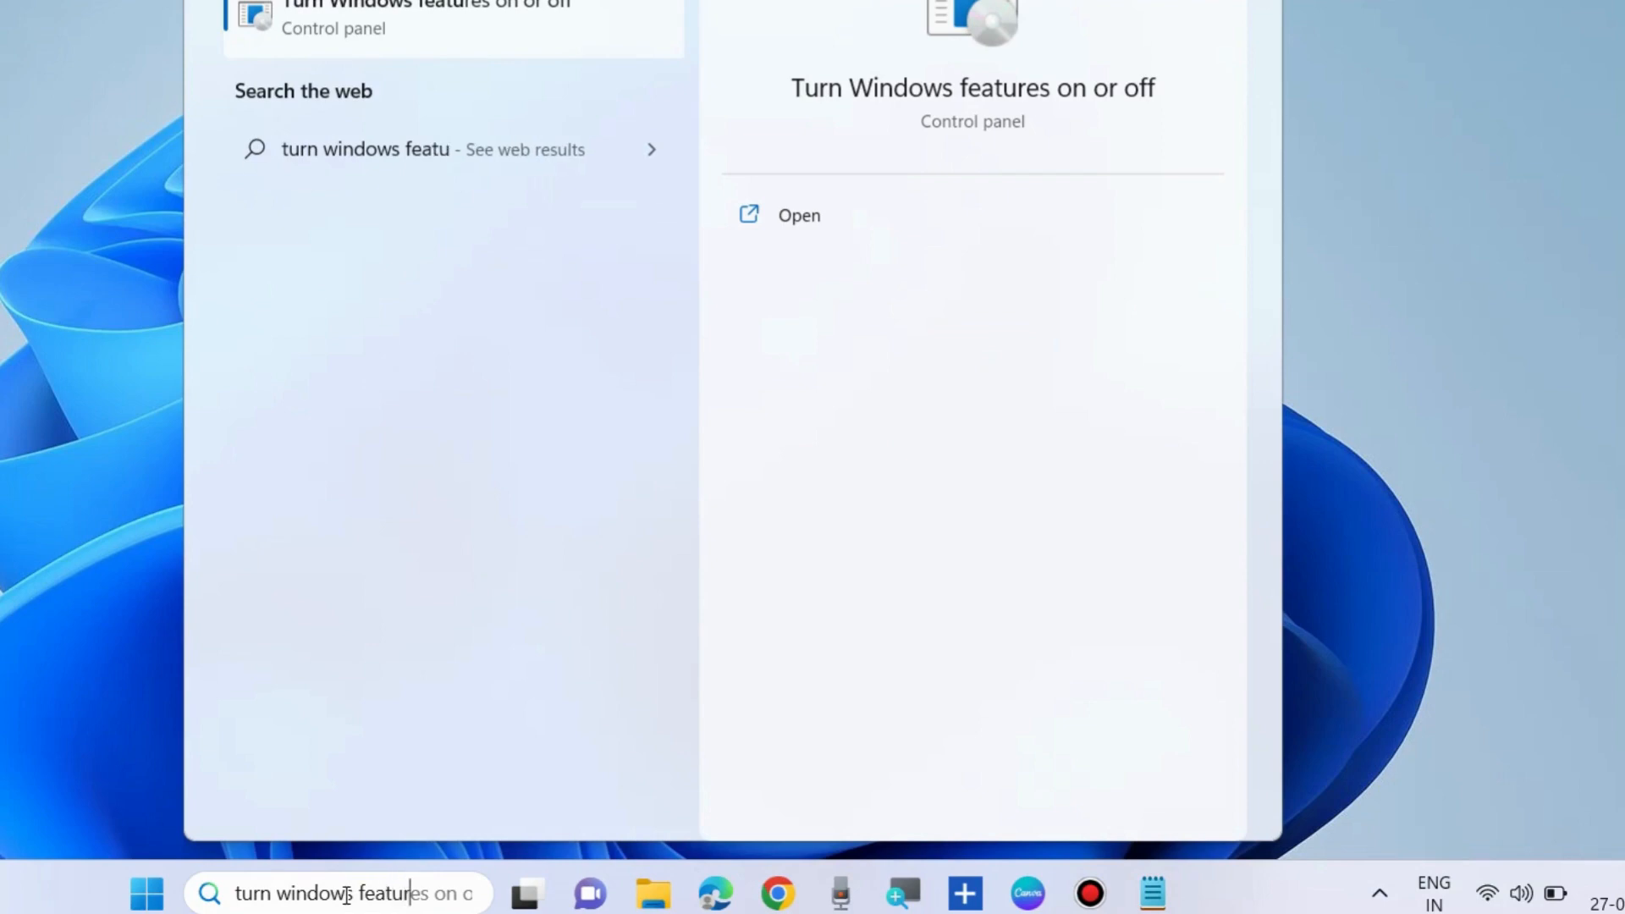
text(e)
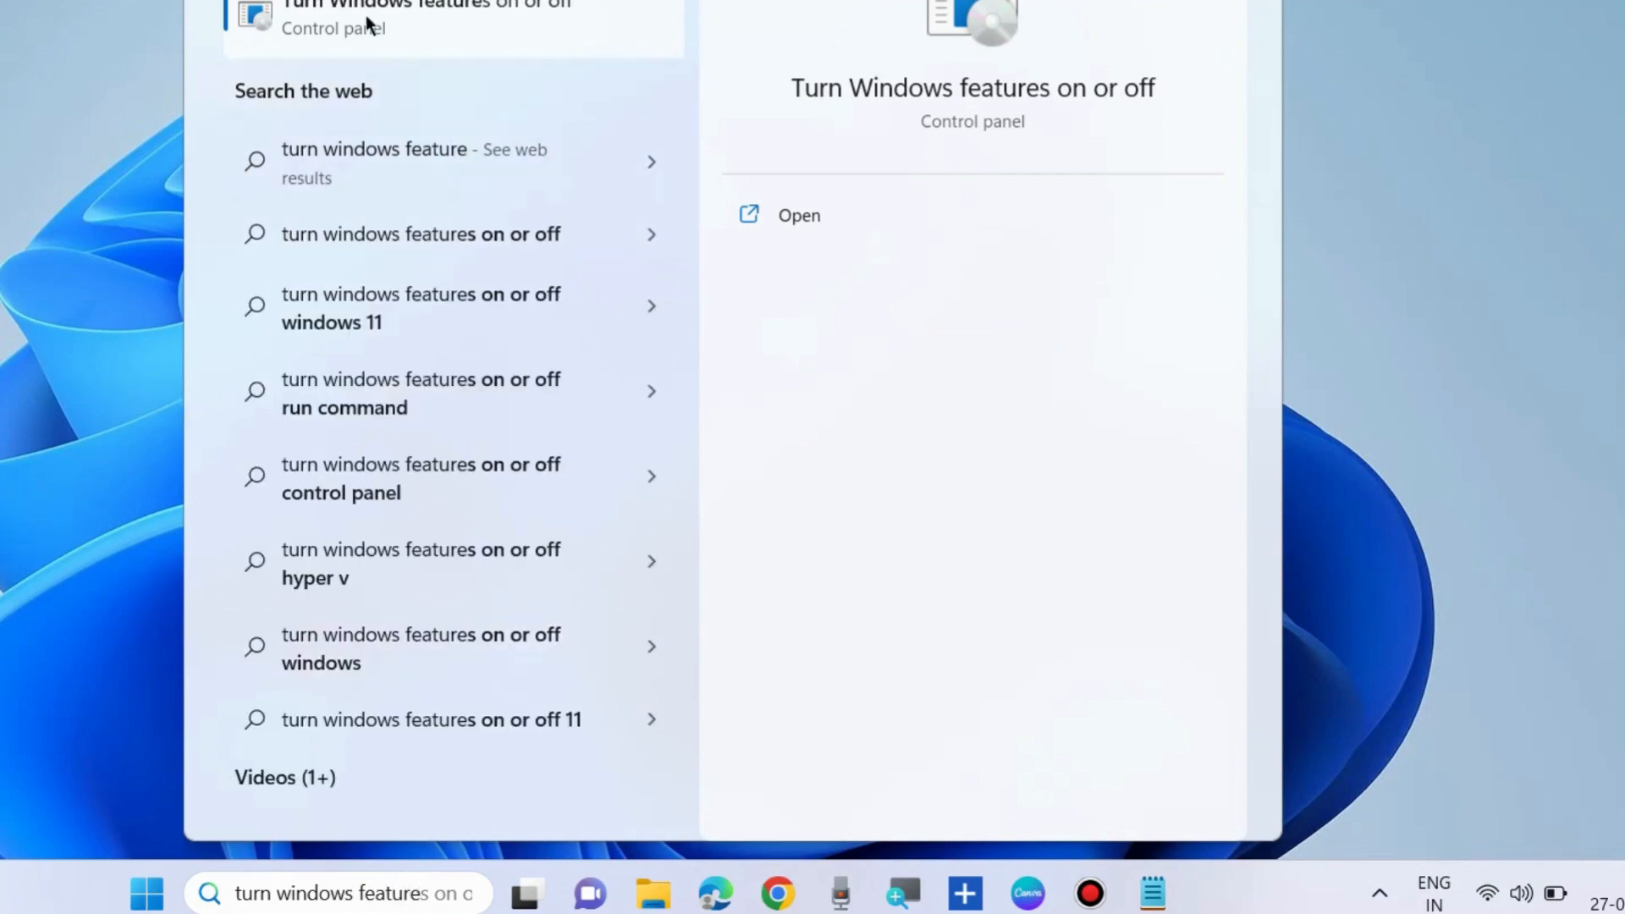
click(368, 25)
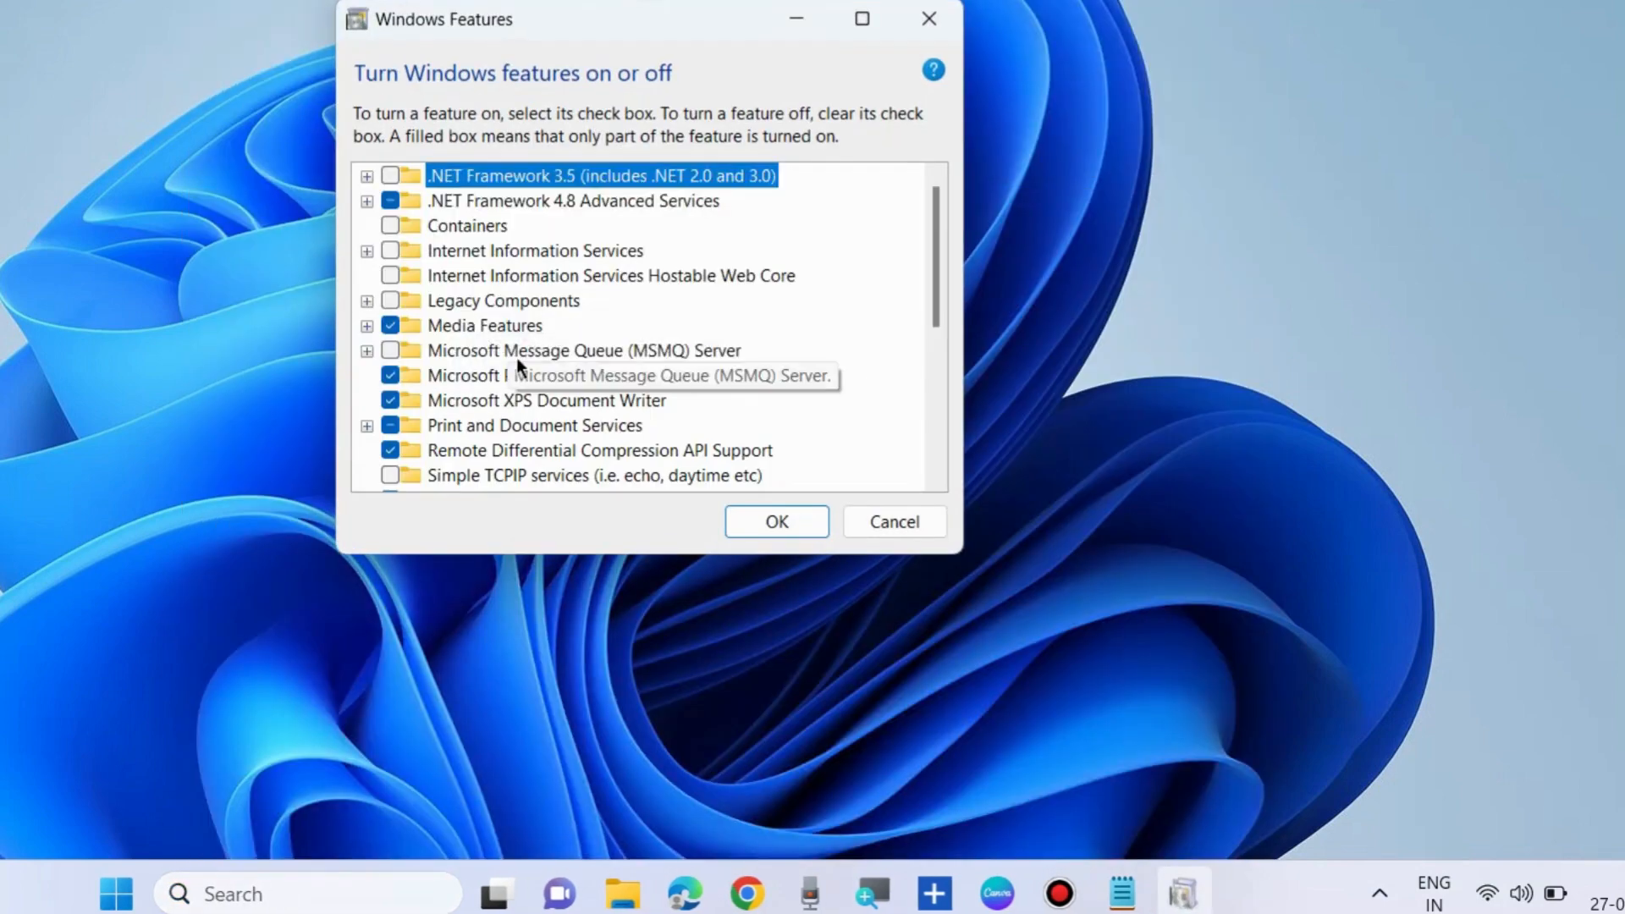
Select the Internet Information Services Hostable Web Core and Internet Information Services features to turn them on
scroll(516, 369, down, 5)
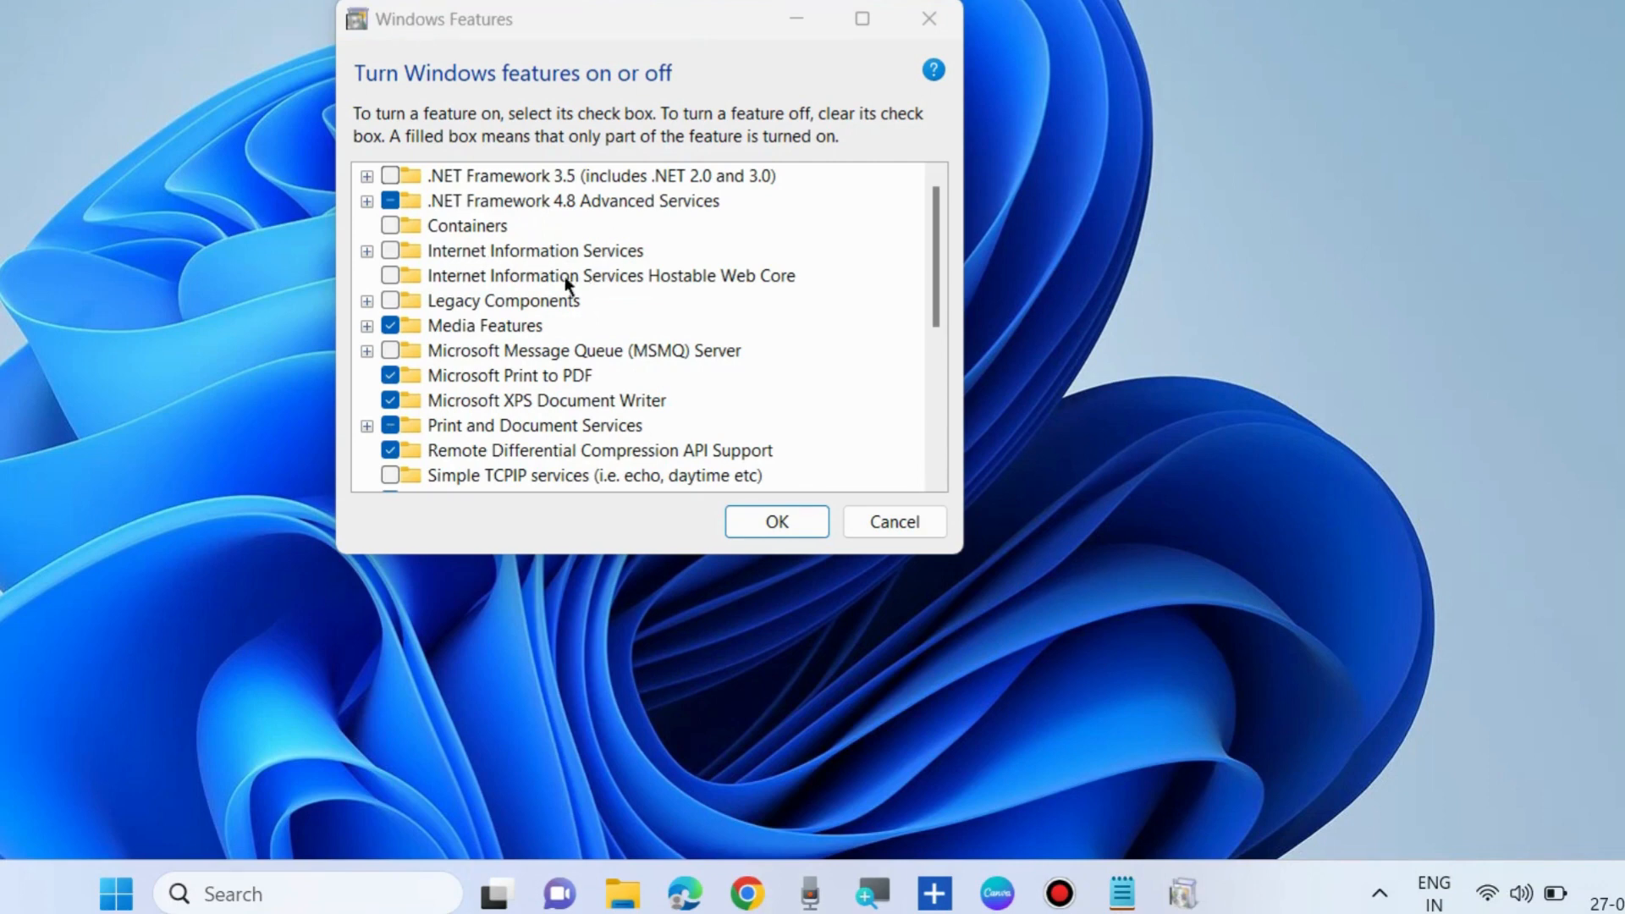
click(391, 278)
click(420, 256)
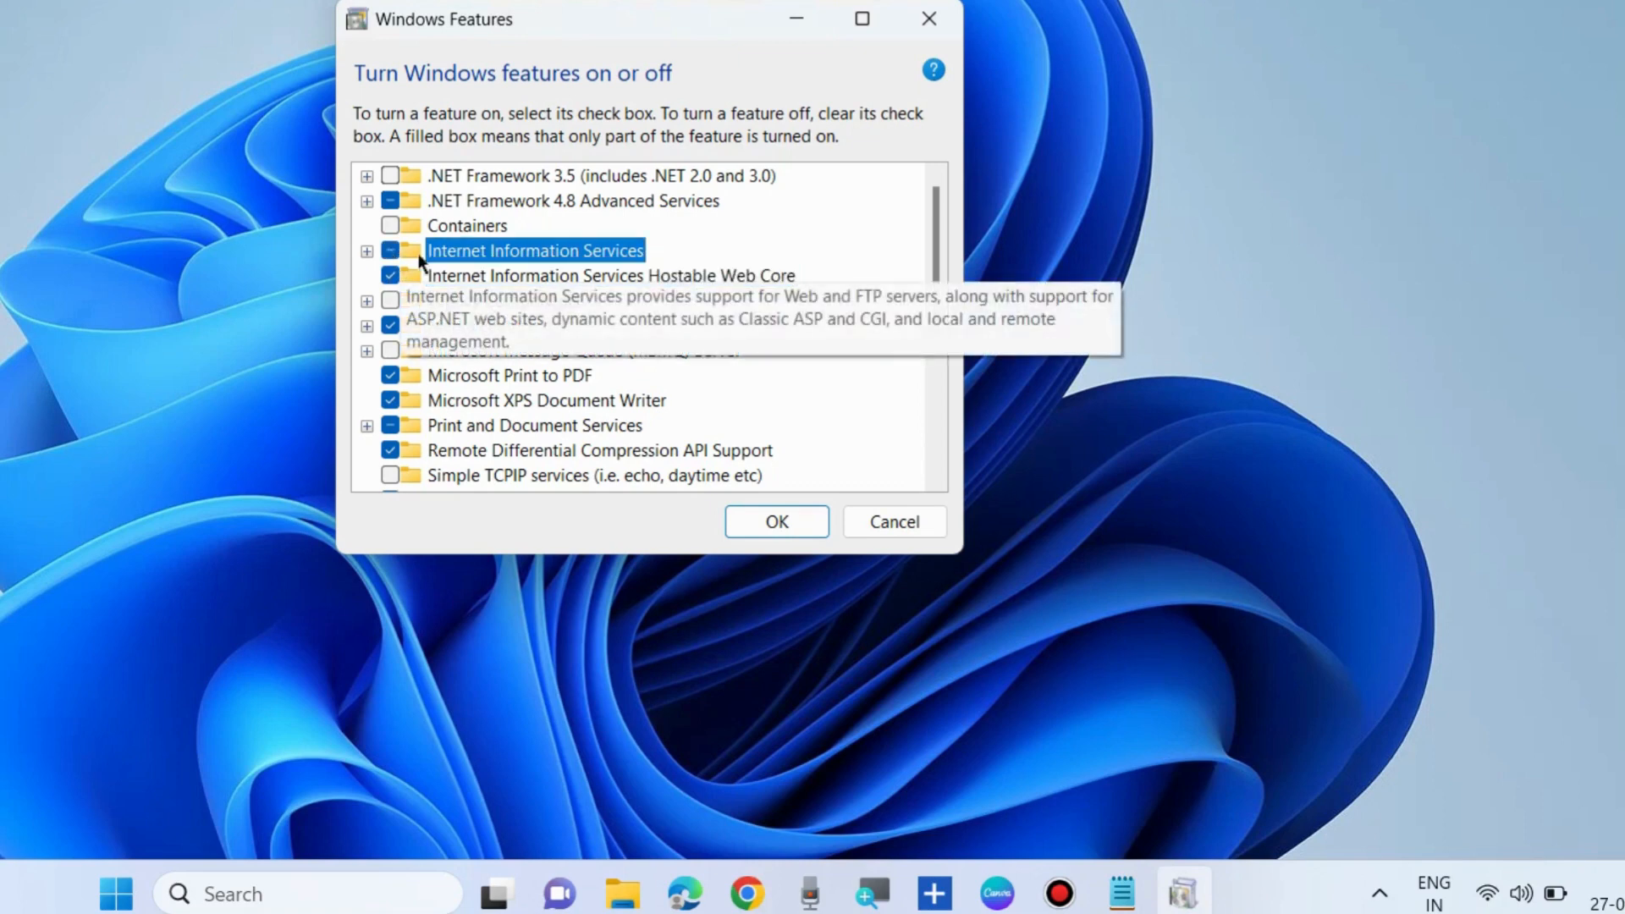